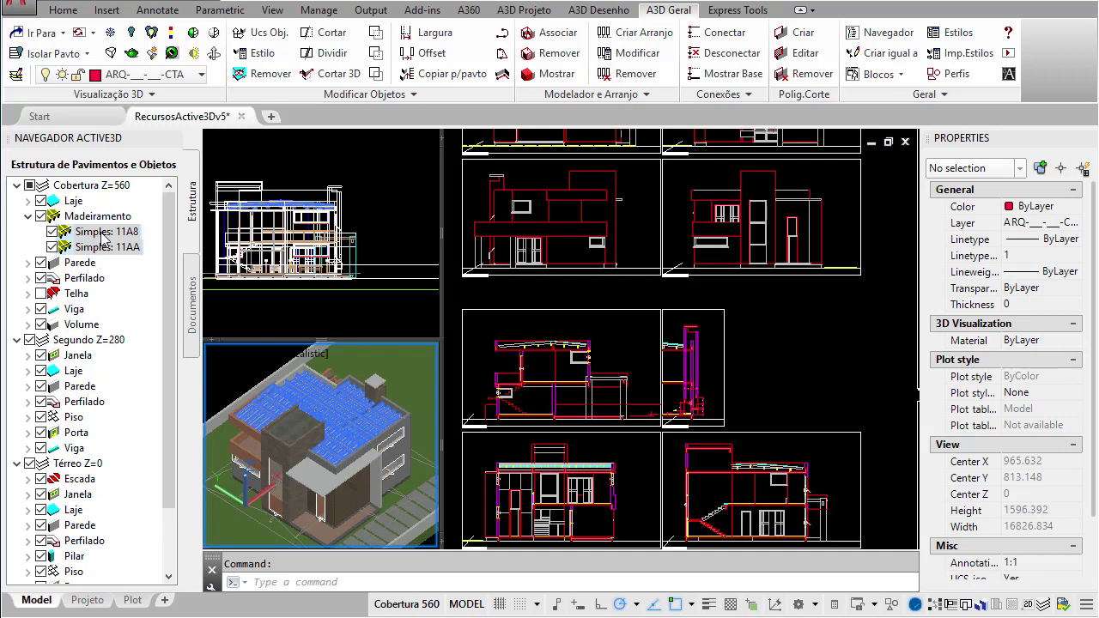
Select both Simples roof timber objects under Madeiramento on the Cobertura floor and set their ID to TELHADO.
{"action": "right_click", "coordinate": [103, 240]}
{"action": "left_click", "coordinate": [156, 241]}
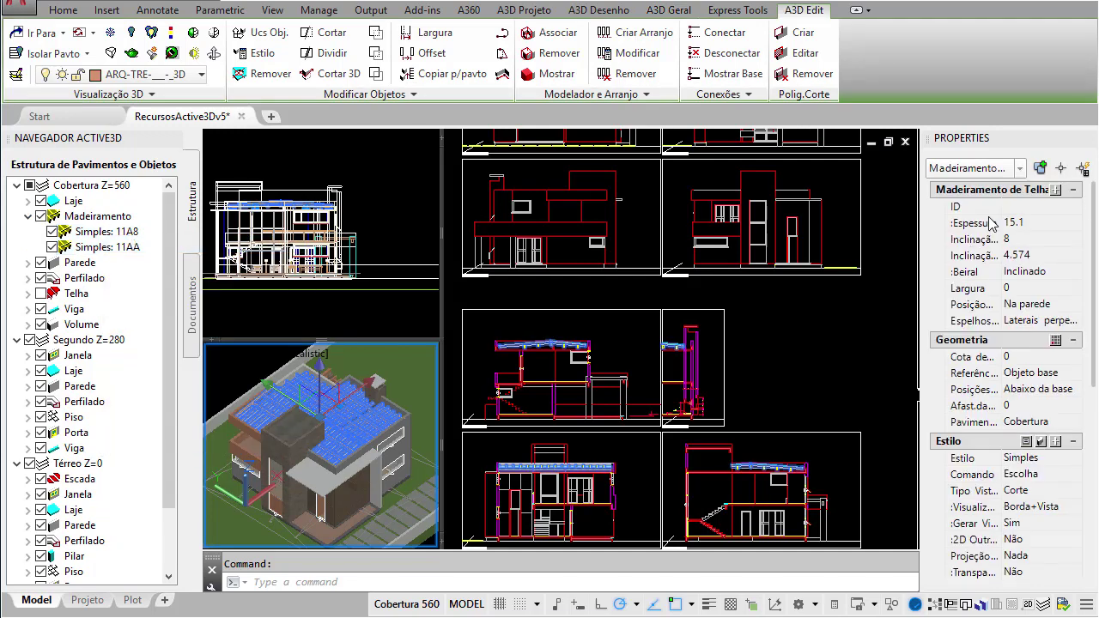
{"action": "left_click", "coordinate": [1015, 206]}
{"action": "left_click_drag", "start_coordinate": [982, 448], "coordinate": [982, 387]}
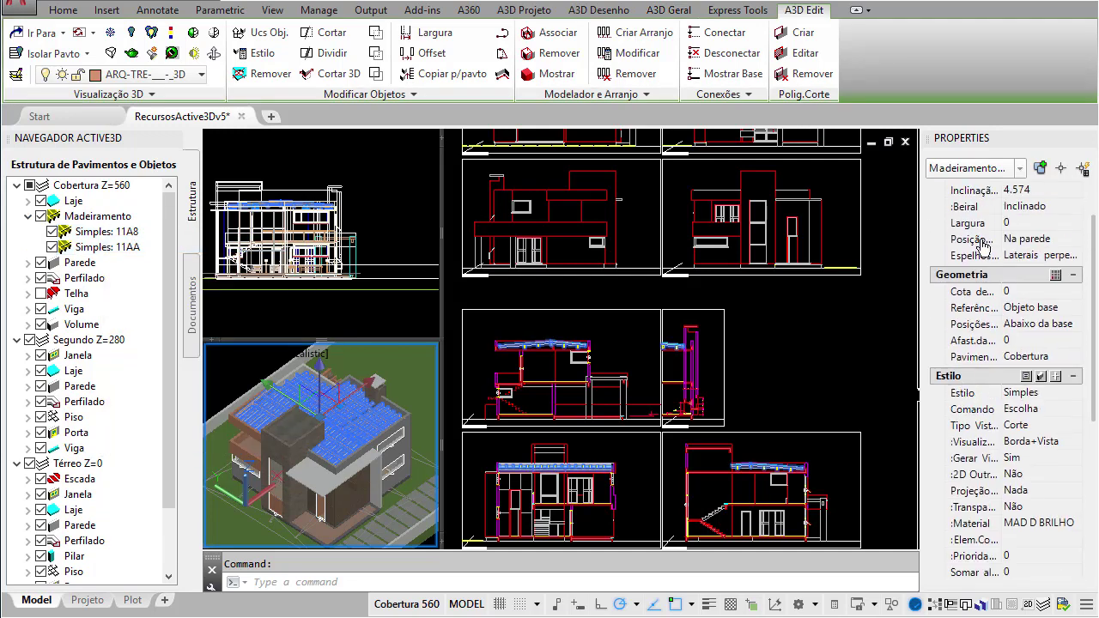
{"action": "left_click_drag", "start_coordinate": [975, 281], "coordinate": [974, 347]}
{"action": "left_click", "coordinate": [1021, 206]}
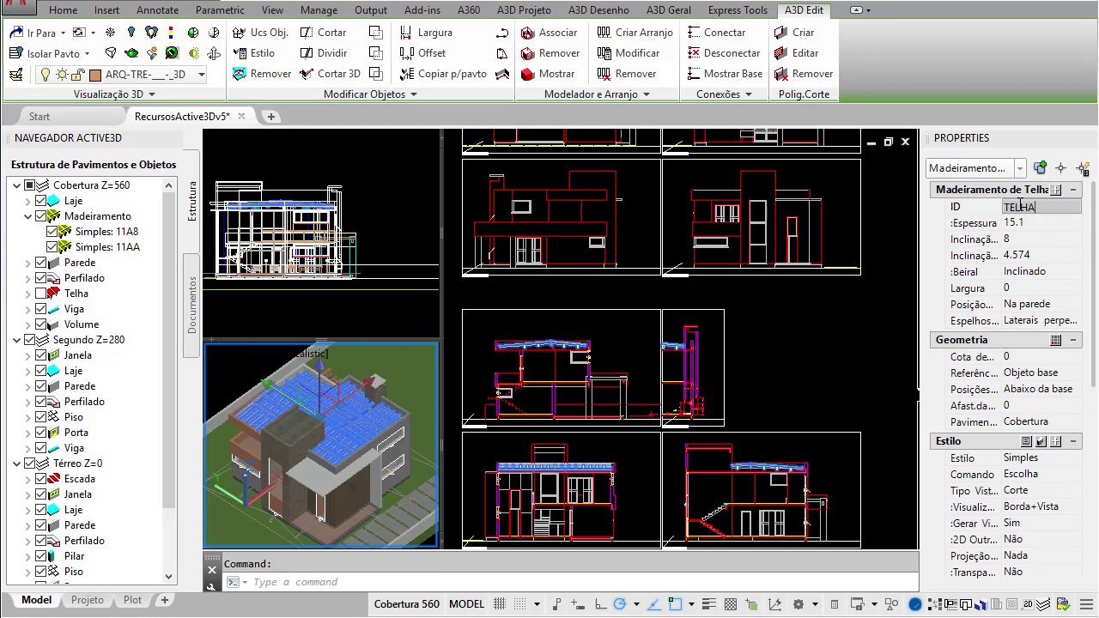
{"action": "key", "text": "Tab"}
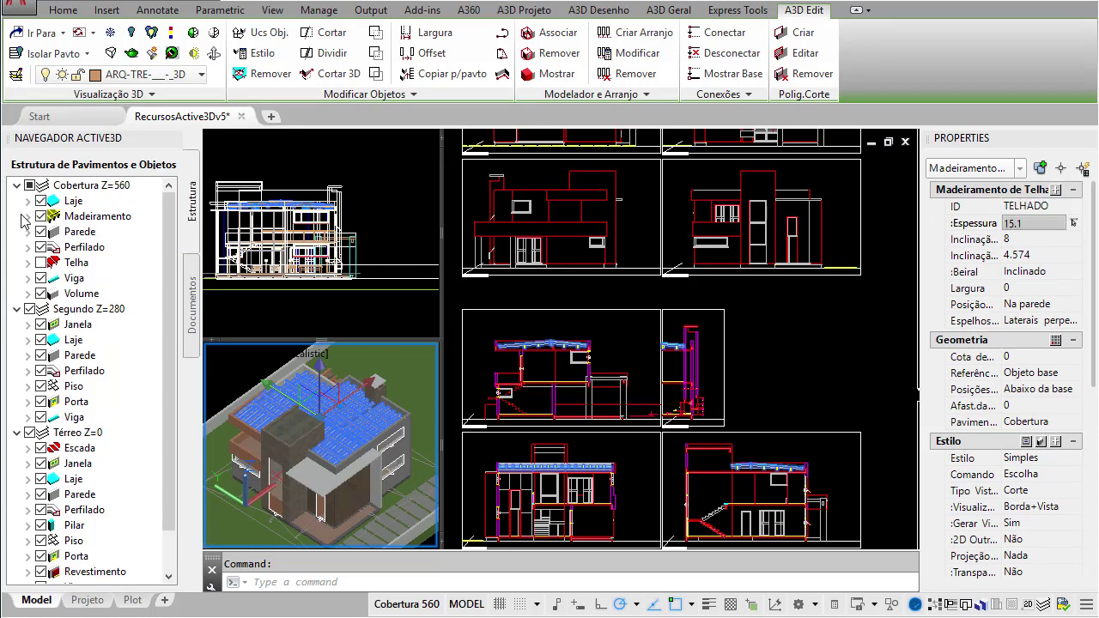
{"action": "left_click", "coordinate": [29, 216]}
{"action": "left_click", "coordinate": [129, 247]}
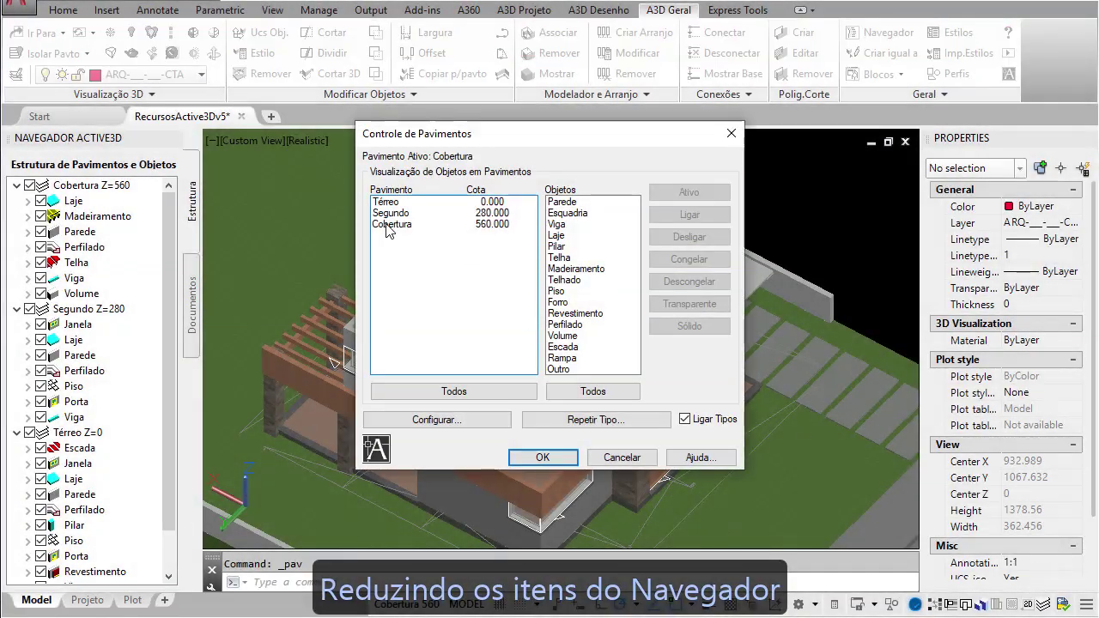
Turn off the visibility of all object types on the Cobertura floor in the floor control.
{"action": "left_click", "coordinate": [387, 225]}
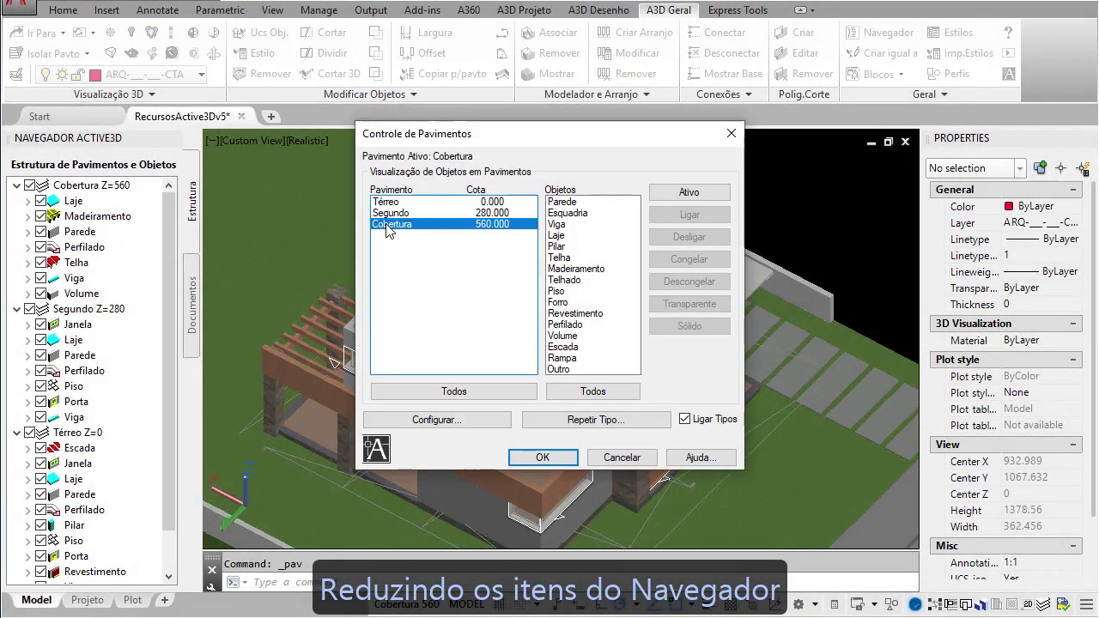
{"action": "left_click", "coordinate": [585, 392]}
{"action": "left_click", "coordinate": [572, 460]}
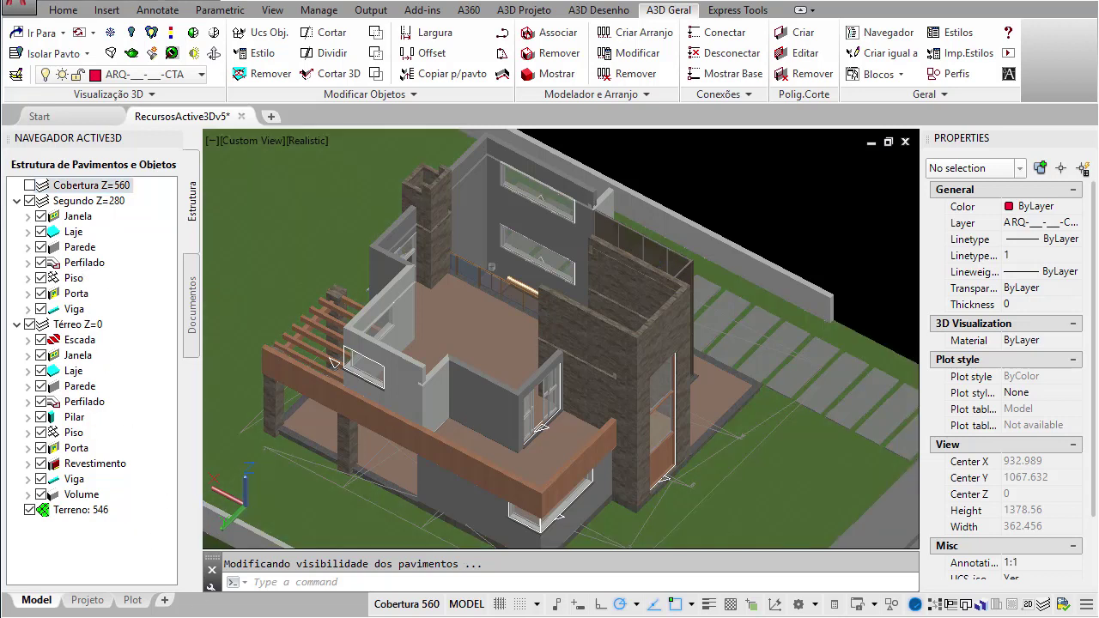
Go through the Térreo floor's walls one by one in the navigator to locate each in the 3D model.
{"action": "left_click", "coordinate": [28, 387]}
{"action": "left_click", "coordinate": [112, 280]}
{"action": "key", "text": "Down"}
{"action": "key", "text": "Down"}
{"action": "key", "text": "Down"}
{"action": "key", "text": "Down"}
{"action": "key", "text": "Down"}
{"action": "key", "text": "Down"}
{"action": "key", "text": "Down"}
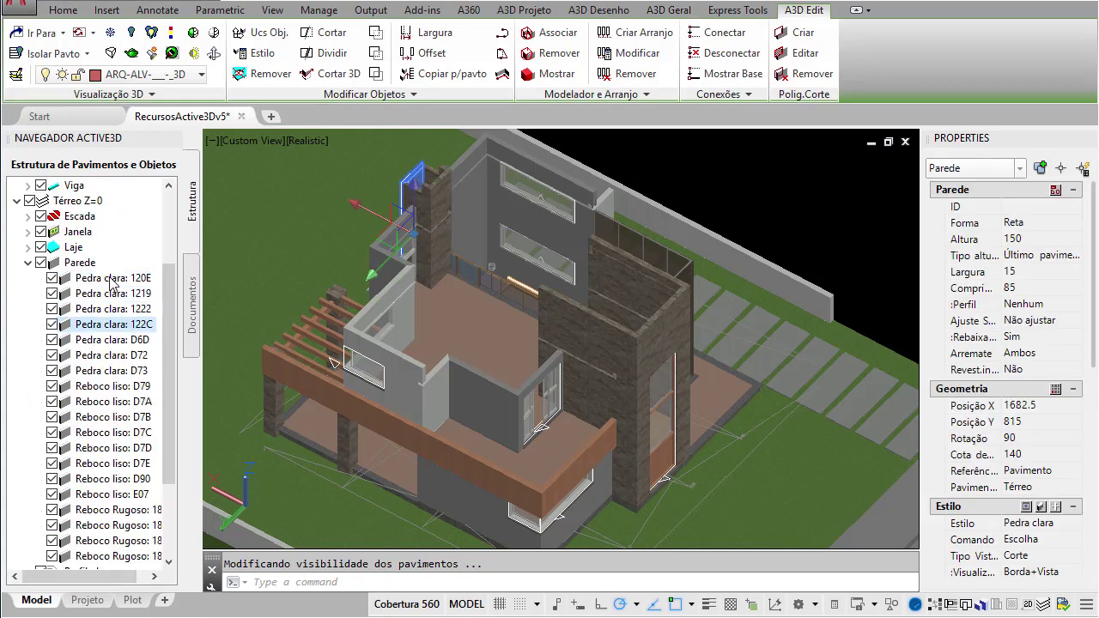
{"action": "key", "text": "Down"}
{"action": "key", "text": "Down"}
{"action": "key", "text": "Down"}
{"action": "key", "text": "Down"}
{"action": "key", "text": "Down"}
{"action": "key", "text": "Down"}
{"action": "key", "text": "Down"}
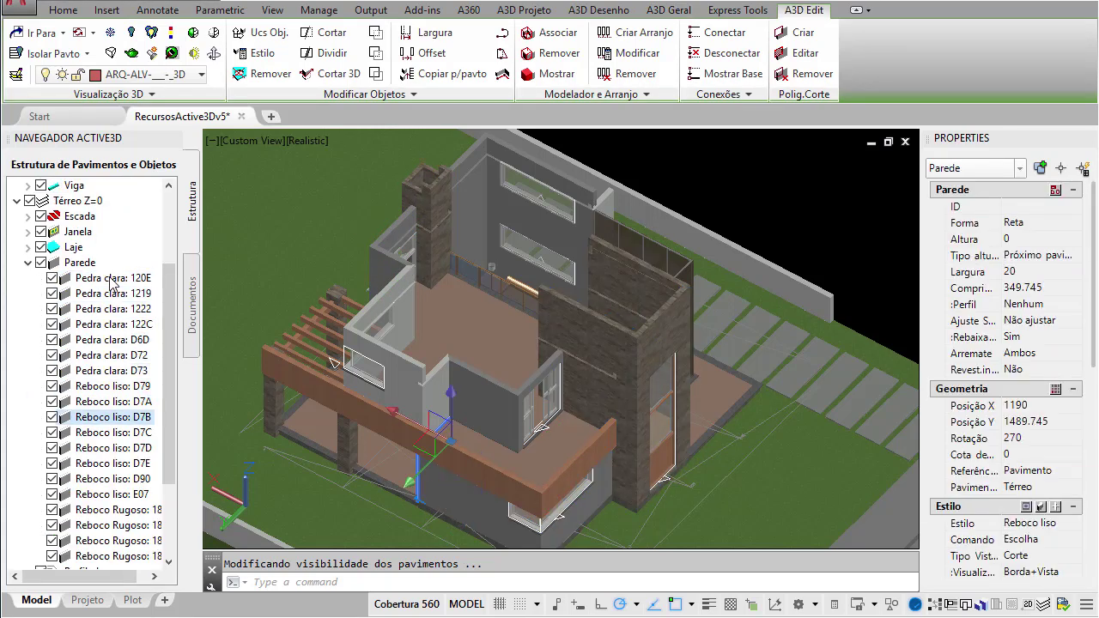
{"action": "key", "text": "Down"}
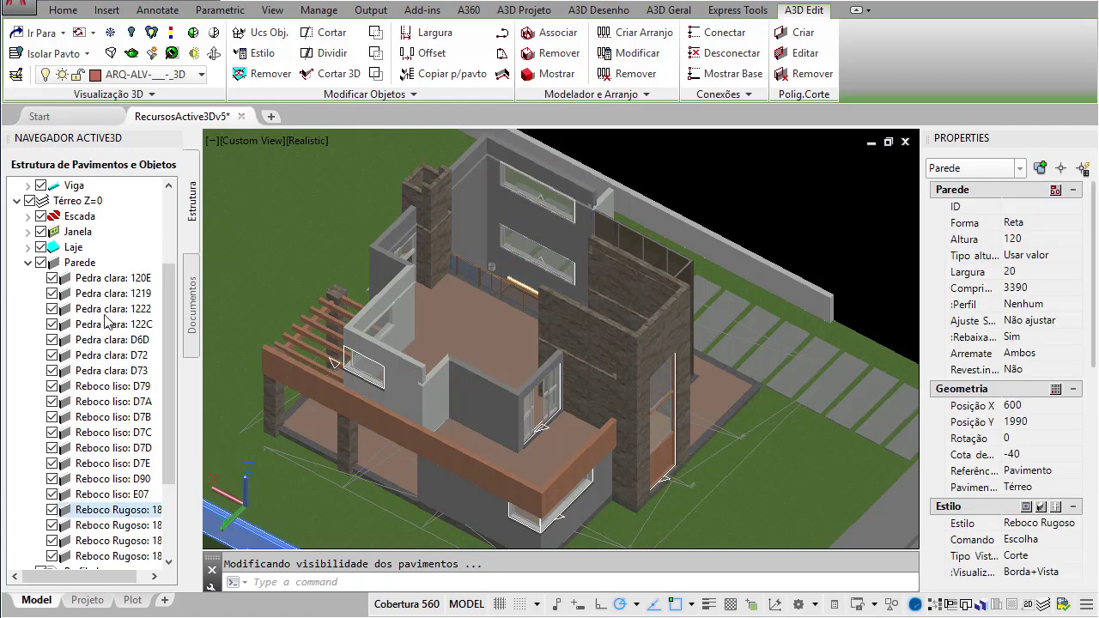
Select all Pedra clara walls of the Térreo floor and set their style to Existente, leaving nothing selected.
{"action": "left_click_drag", "start_coordinate": [43, 283], "coordinate": [121, 371]}
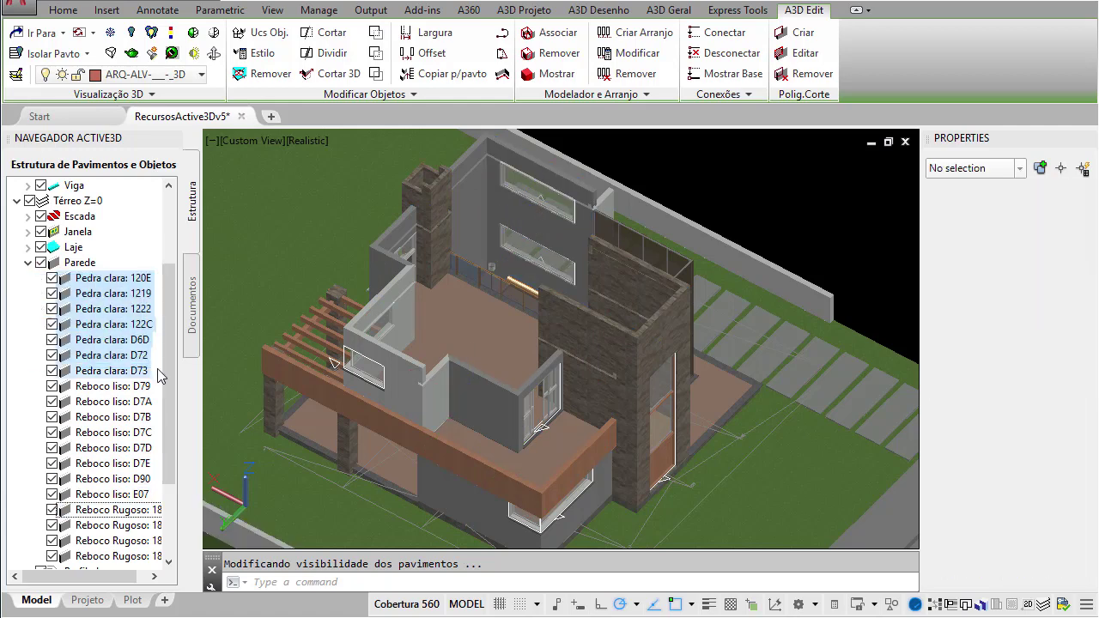
{"action": "right_click", "coordinate": [101, 314]}
{"action": "left_click", "coordinate": [288, 319]}
{"action": "left_click", "coordinate": [1073, 523]}
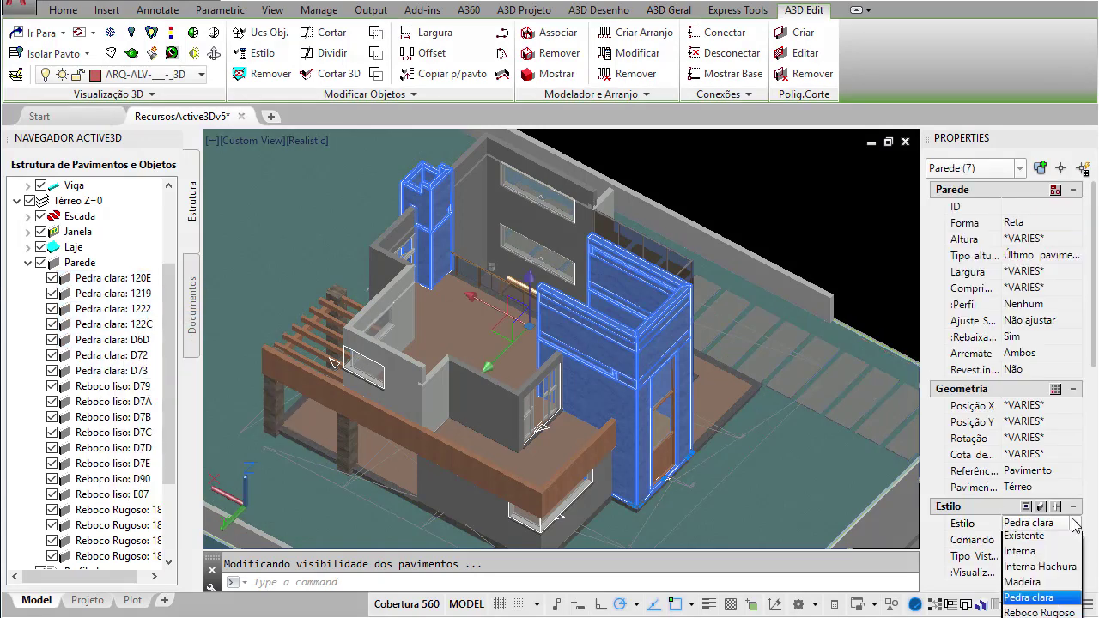
{"action": "left_click", "coordinate": [1047, 568]}
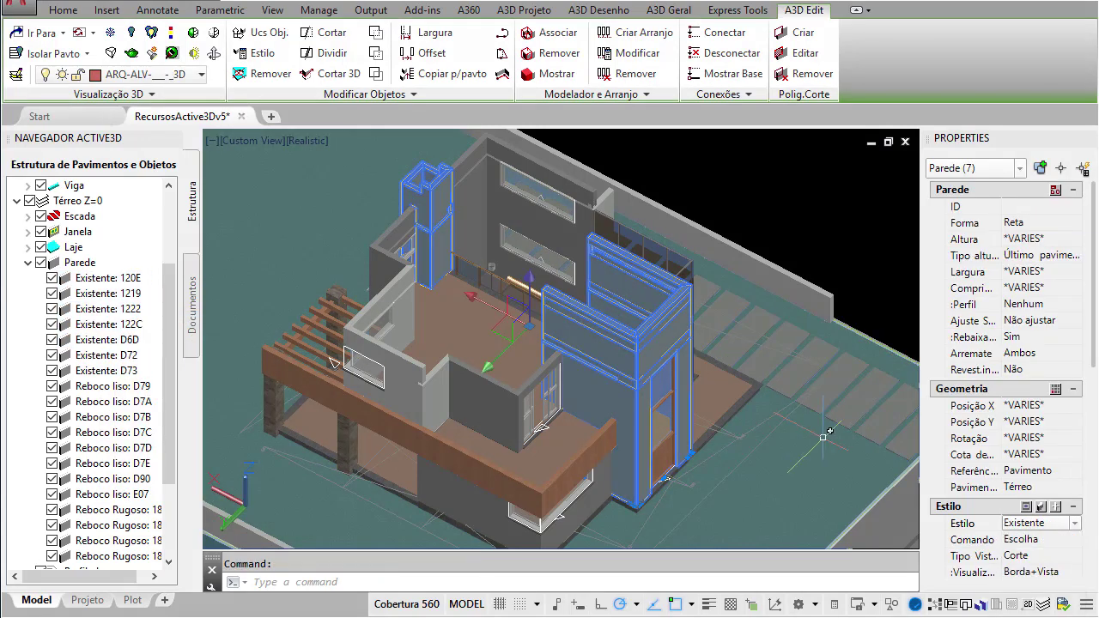
{"action": "key", "text": "Escape"}
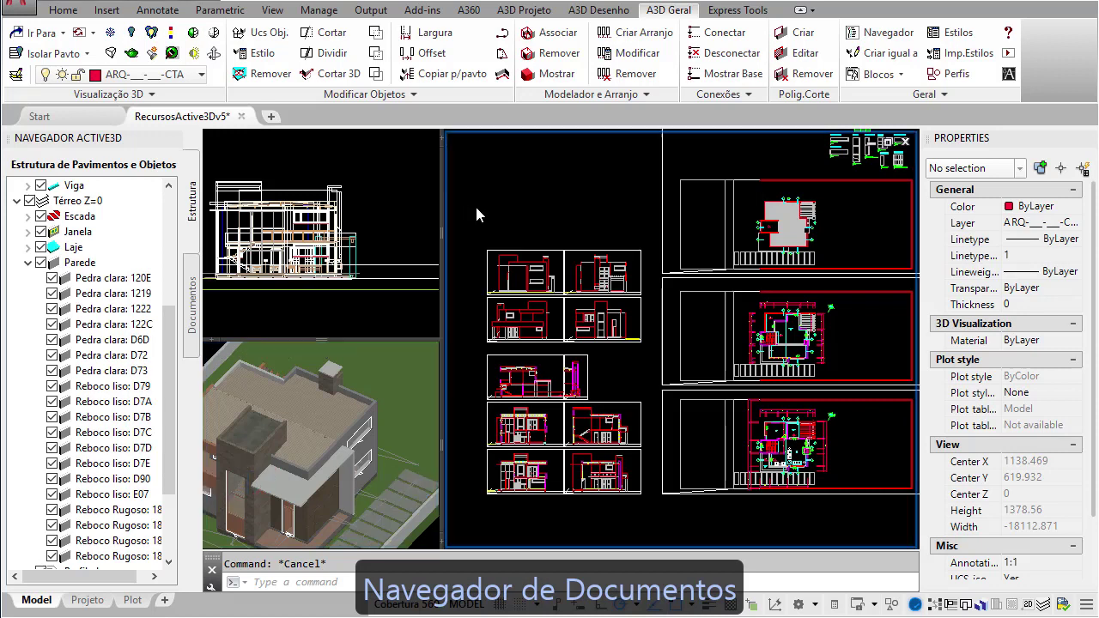
Open the document navigator and go through the Corte views starting at Corte AA to locate them in the drawing.
{"action": "left_click", "coordinate": [477, 210]}
{"action": "left_click", "coordinate": [193, 305]}
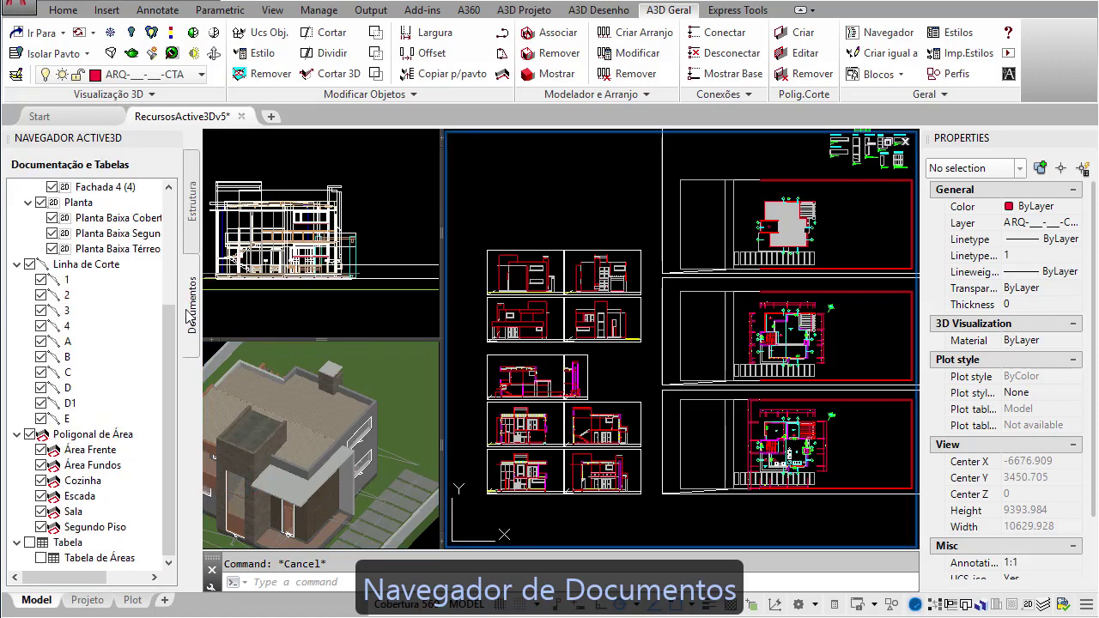
{"action": "scroll", "coordinate": [157, 223], "scroll_direction": "up", "scroll_amount": 4}
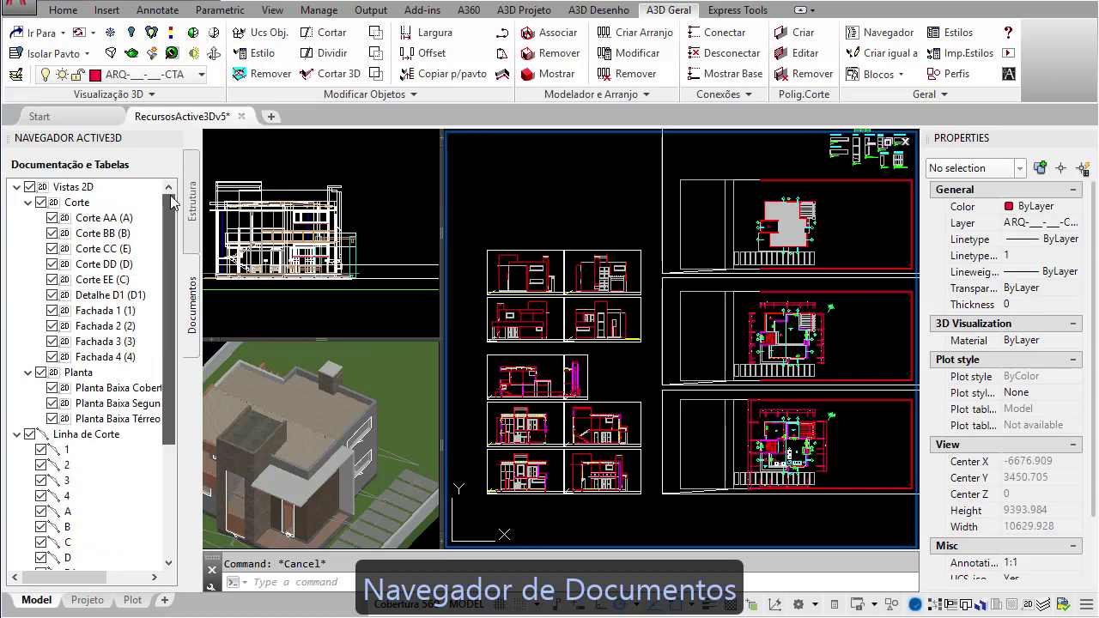
{"action": "left_click", "coordinate": [101, 218]}
{"action": "key", "text": "Down"}
{"action": "key", "text": "Down"}
{"action": "key", "text": "Down"}
{"action": "key", "text": "Down"}
{"action": "key", "text": "Down"}
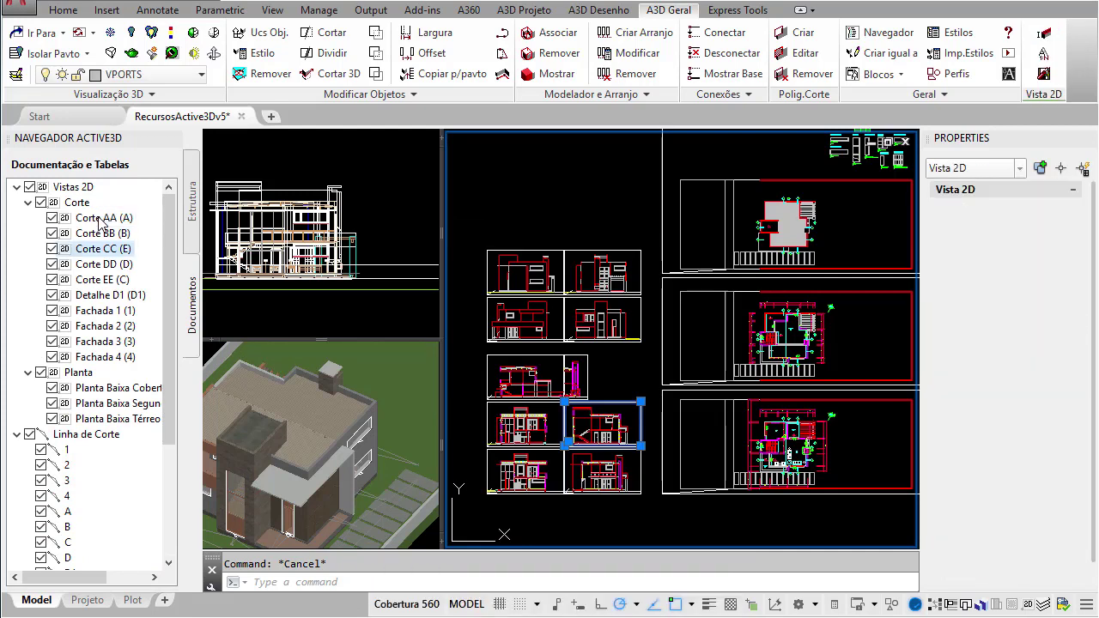
Highlight the three floor plans in turn and zoom to Planta Baixa Térreo and Corte EE.
{"action": "left_click", "coordinate": [103, 388]}
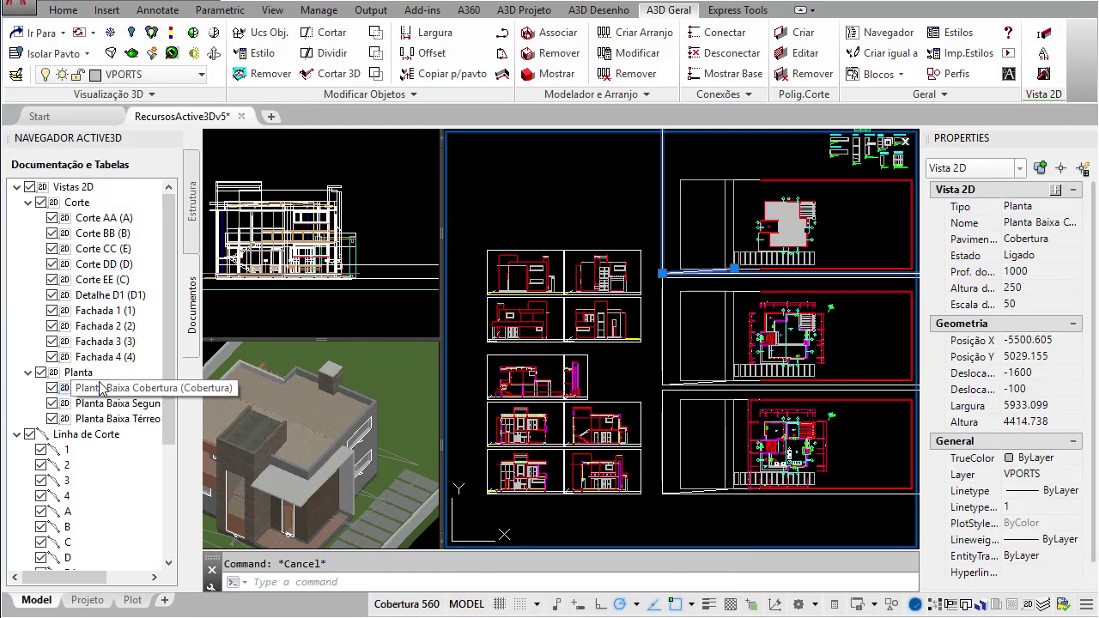
{"action": "key", "text": "Down"}
{"action": "key", "text": "Down"}
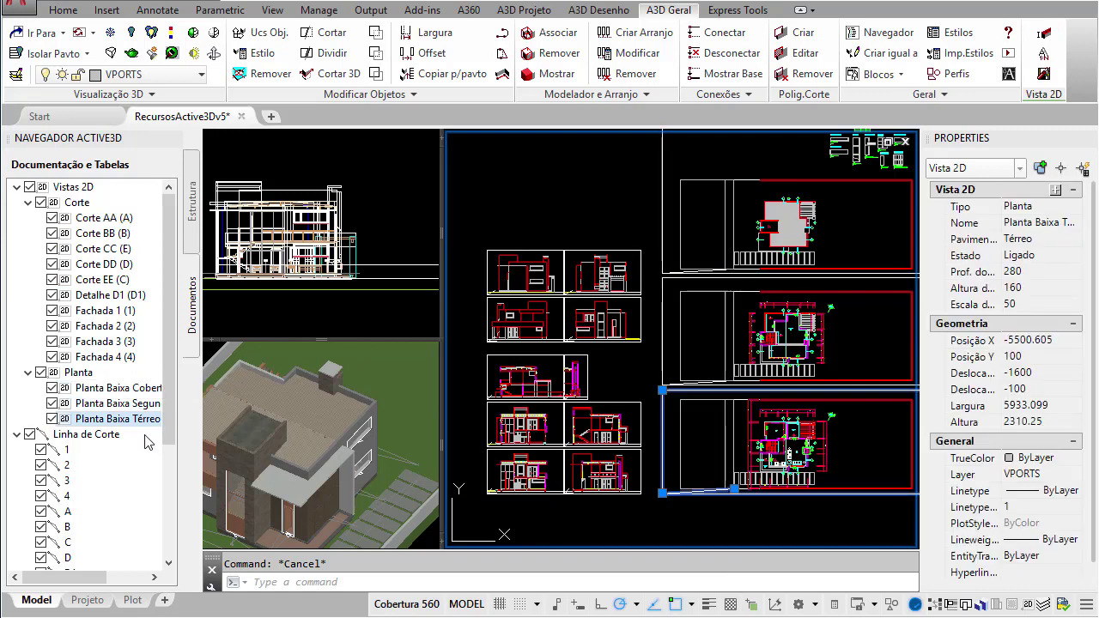
{"action": "double_click", "coordinate": [127, 424]}
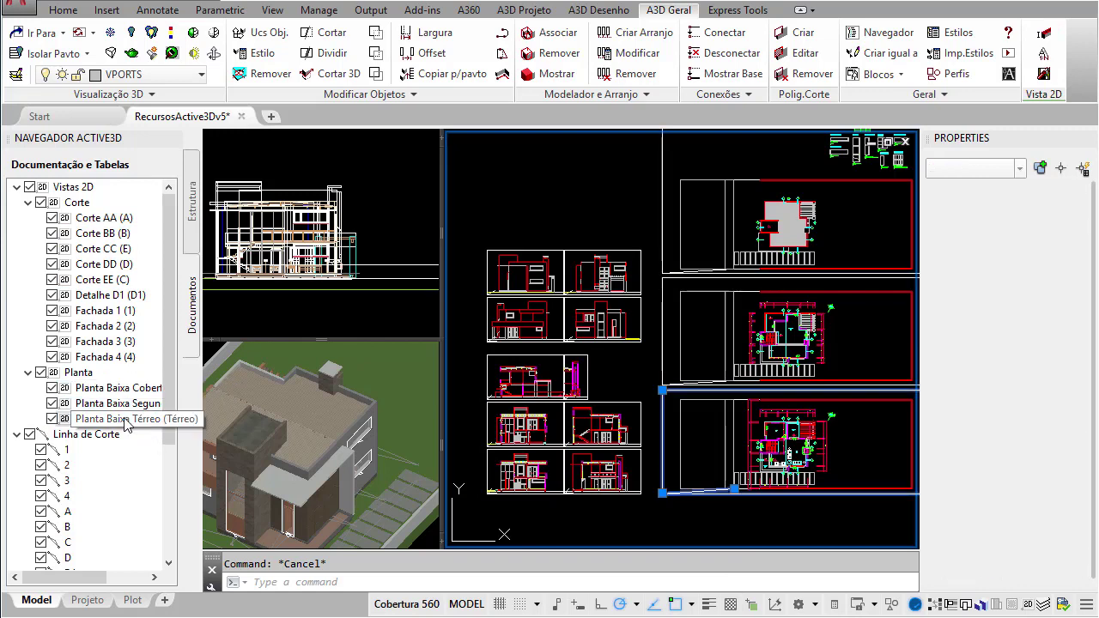
{"action": "double_click", "coordinate": [107, 281]}
{"action": "scroll", "coordinate": [676, 336], "scroll_direction": "down", "scroll_amount": 6}
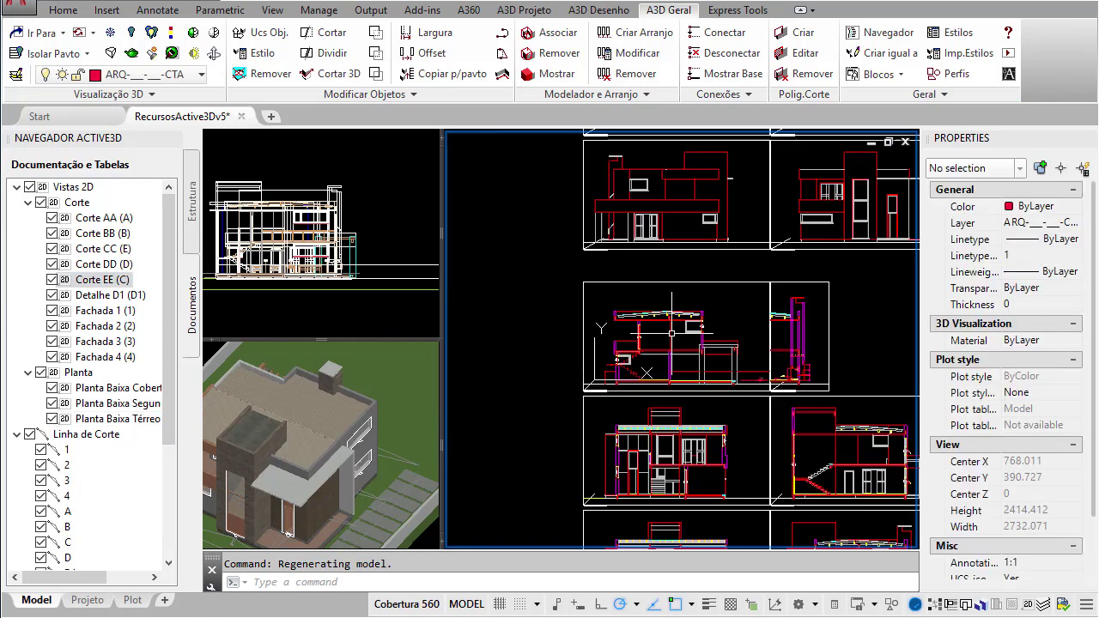
{"action": "mouse_move", "coordinate": [737, 316]}
{"action": "middle_mouse_down"}
{"action": "mouse_move", "coordinate": [619, 360]}
{"action": "mouse_move", "coordinate": [564, 404]}
{"action": "middle_mouse_up"}
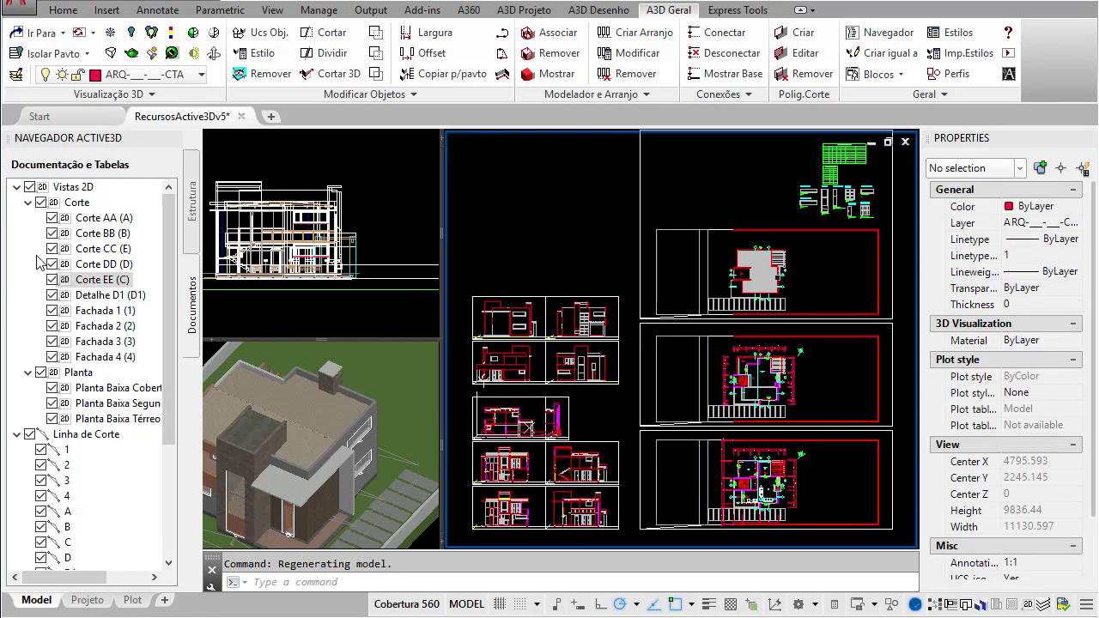
Hide the whole Corte group of 2D views and show it again.
{"action": "left_click", "coordinate": [40, 203]}
{"action": "left_click", "coordinate": [28, 202]}
{"action": "scroll", "coordinate": [735, 371], "scroll_direction": "up", "scroll_amount": 2}
{"action": "middle_click_drag", "start_coordinate": [796, 402], "coordinate": [689, 323]}
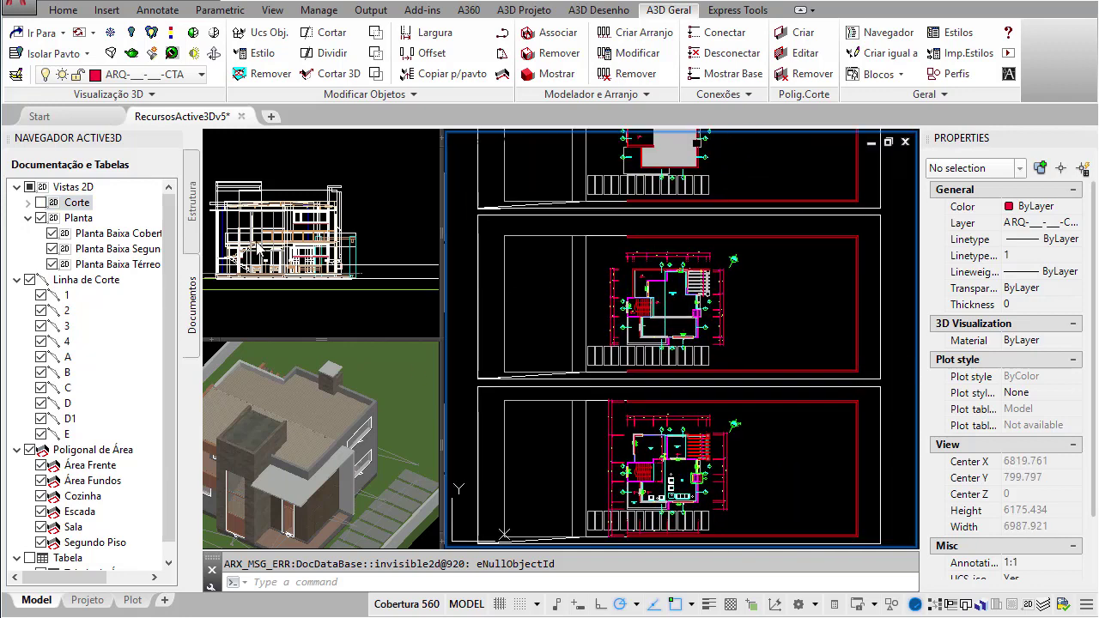
{"action": "left_click", "coordinate": [41, 203]}
{"action": "left_click", "coordinate": [28, 203]}
Rename the section views Corte AA and Corte BB as Corte A-A and Corte B-B.
{"action": "double_click", "coordinate": [110, 219]}
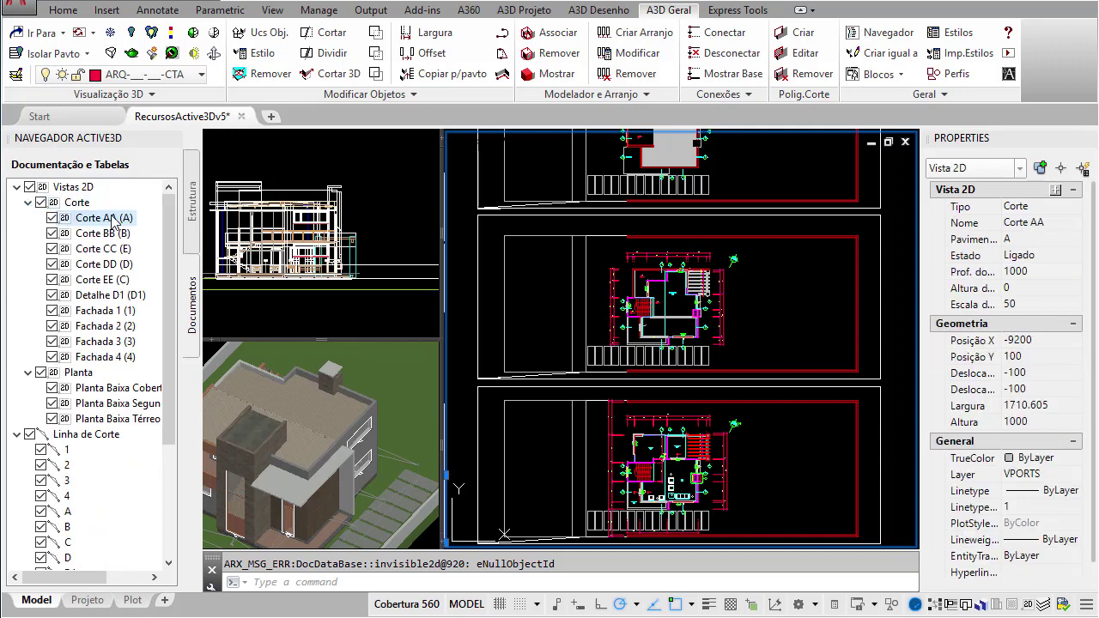
{"action": "type", "text": "-"}
{"action": "key", "text": "Return"}
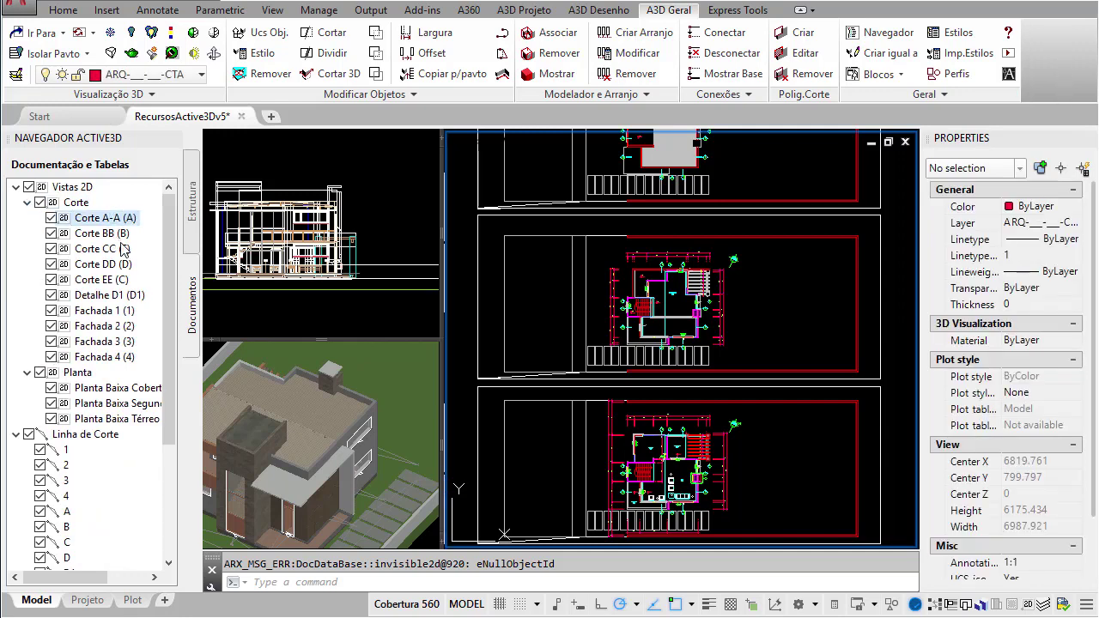
{"action": "double_click", "coordinate": [109, 234]}
{"action": "type", "text": "-"}
{"action": "key", "text": "Return"}
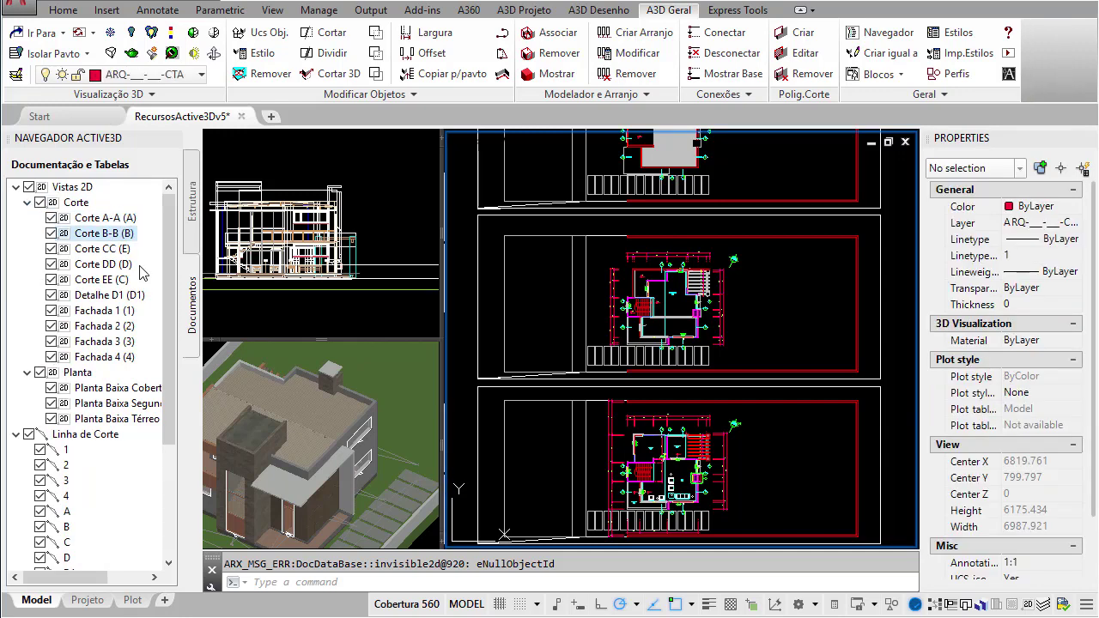
Highlight all area polygons in the floor plans together and individually, starting with Área Frente.
{"action": "left_click", "coordinate": [17, 188]}
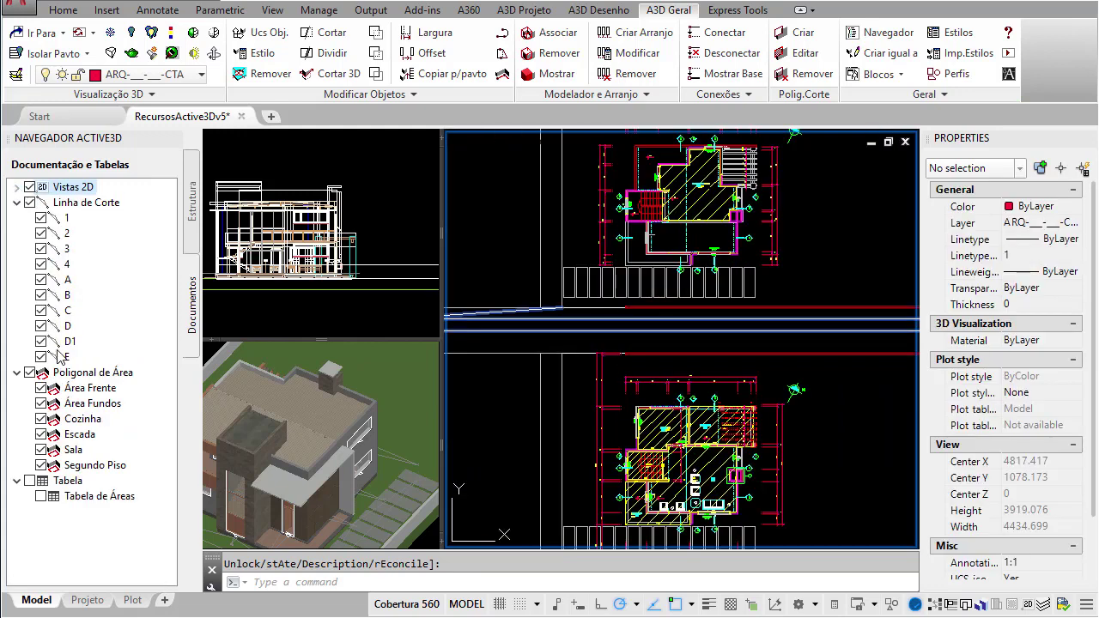
{"action": "left_click", "coordinate": [86, 372]}
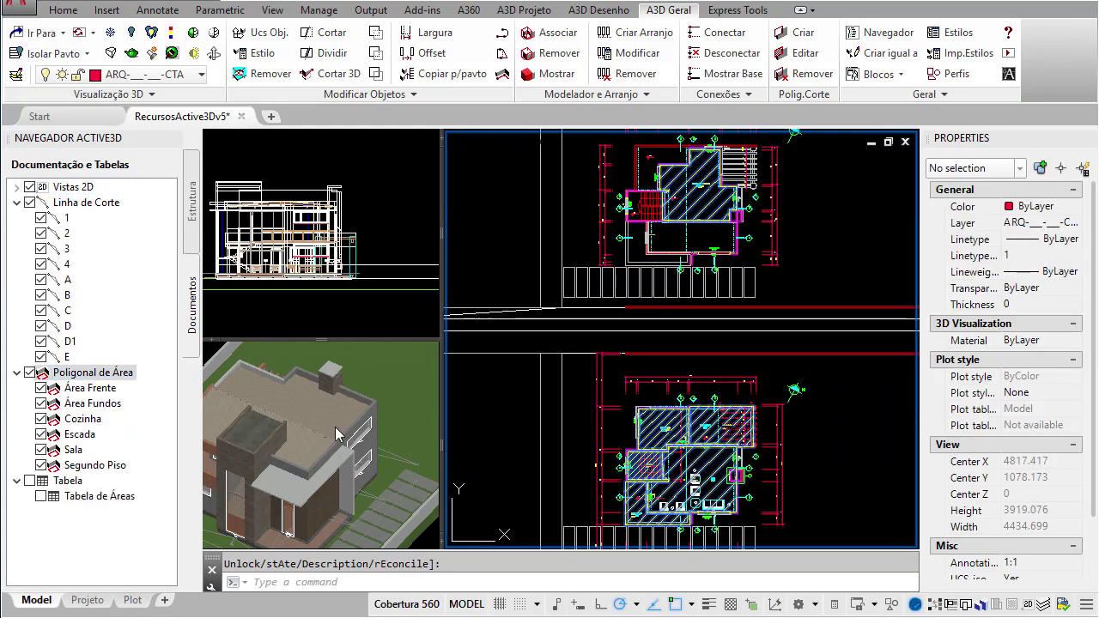
{"action": "left_click", "coordinate": [94, 388]}
{"action": "key", "text": "Down"}
{"action": "key", "text": "Down"}
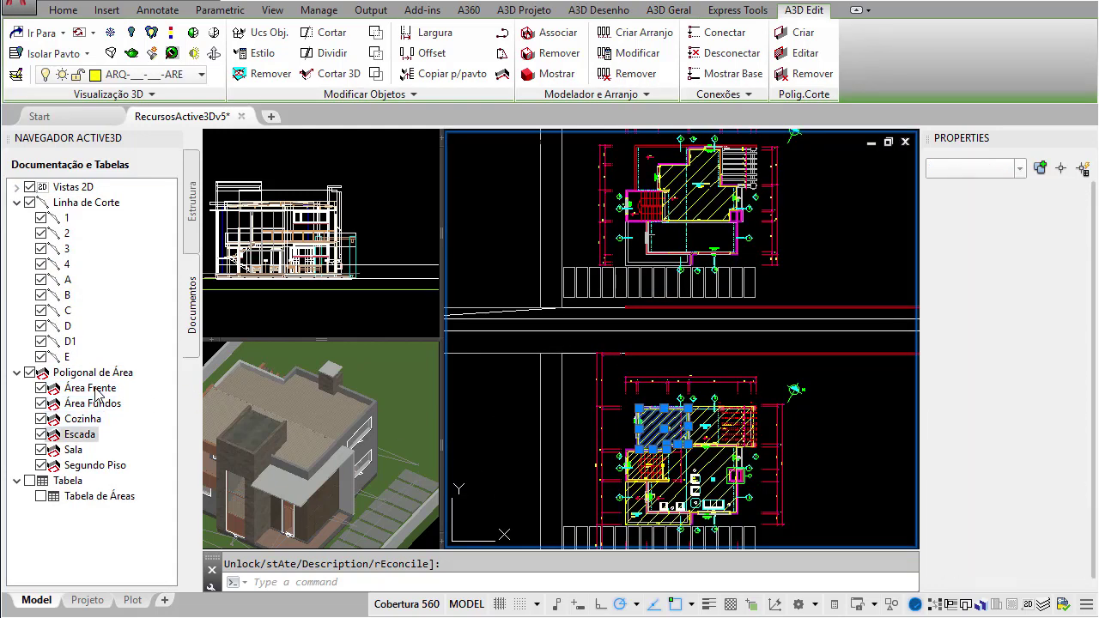
{"action": "key", "text": "Down"}
{"action": "key", "text": "Down"}
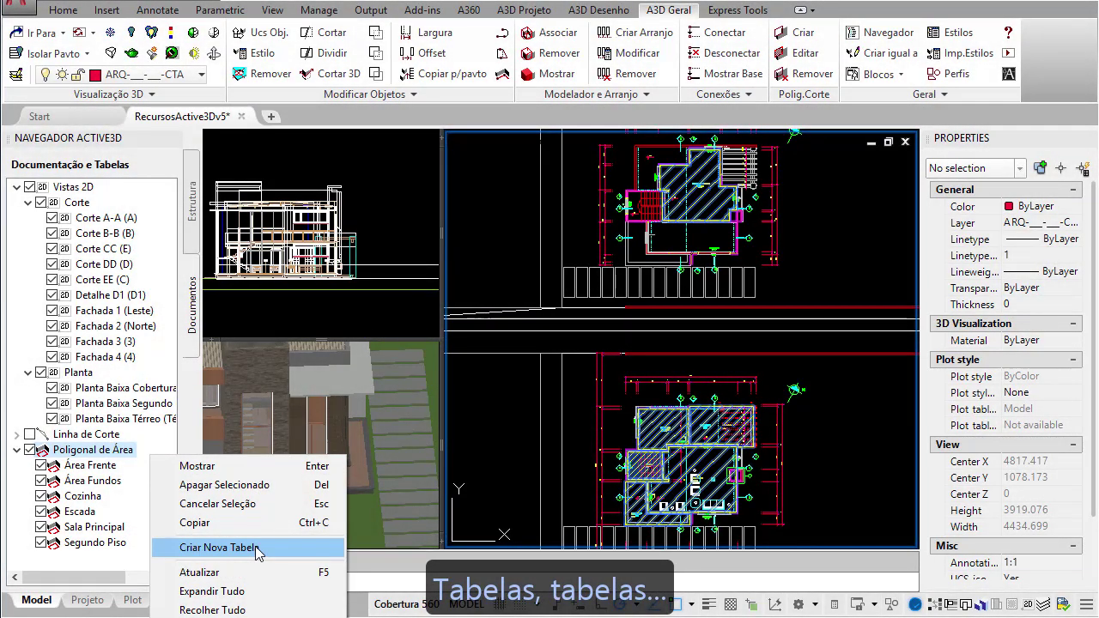
Create a new area table and add the entire Poligonal de Área group to it.
{"action": "left_click", "coordinate": [257, 549]}
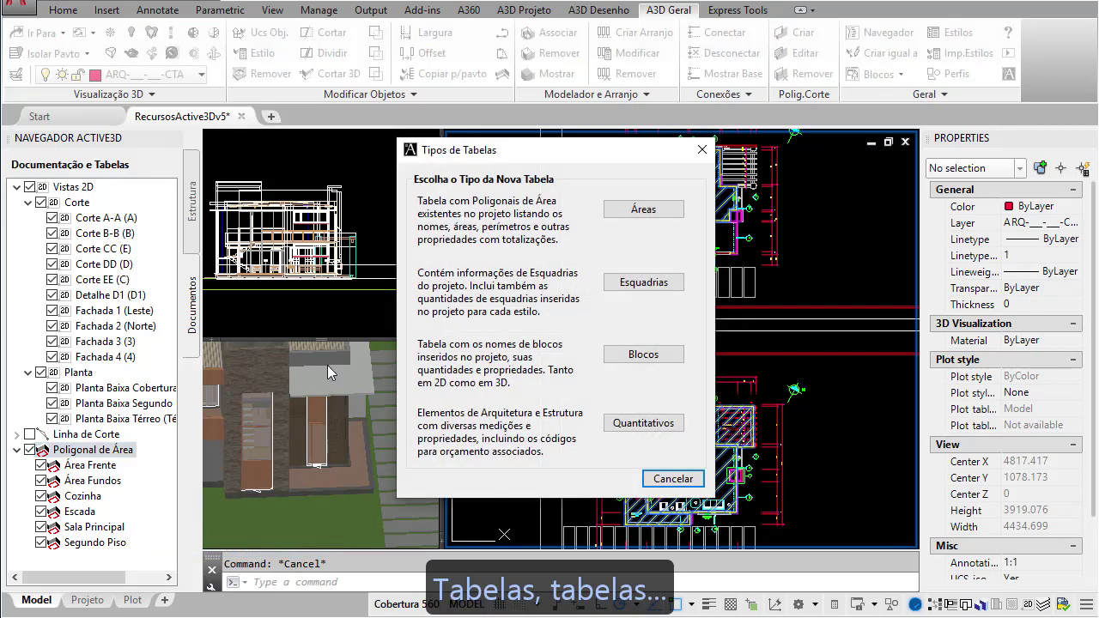
{"action": "left_click", "coordinate": [635, 213]}
{"action": "left_click_drag", "start_coordinate": [597, 139], "coordinate": [534, 132]}
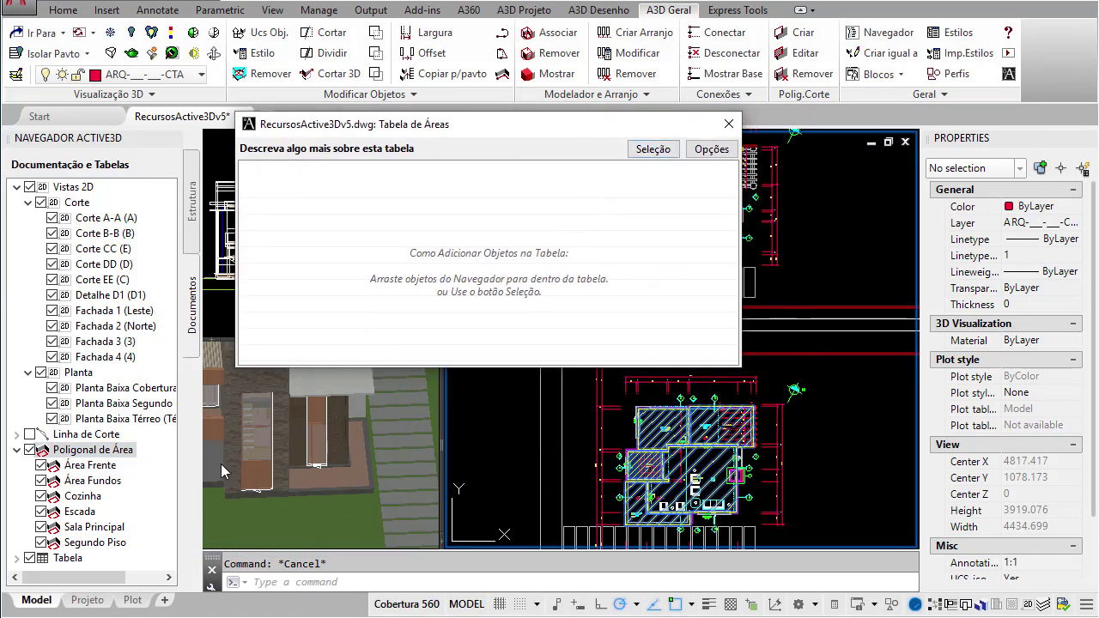
{"action": "left_click", "coordinate": [90, 452]}
{"action": "left_click_drag", "start_coordinate": [89, 458], "coordinate": [348, 273]}
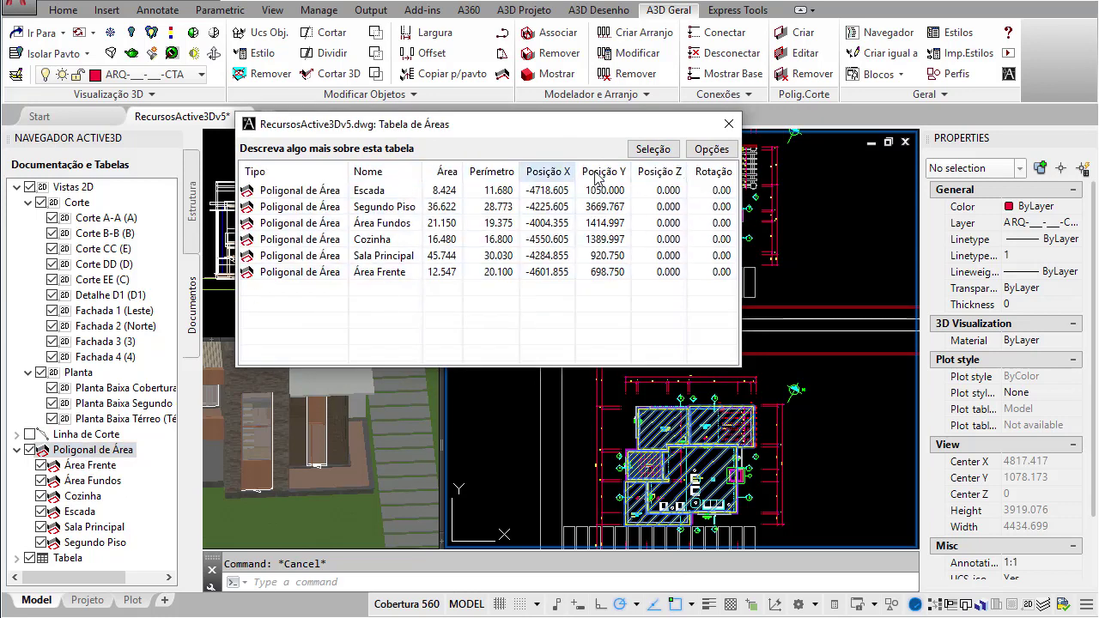
Remove the Posição X and Posição Y columns from the area table.
{"action": "right_click", "coordinate": [534, 171]}
{"action": "left_click", "coordinate": [583, 298]}
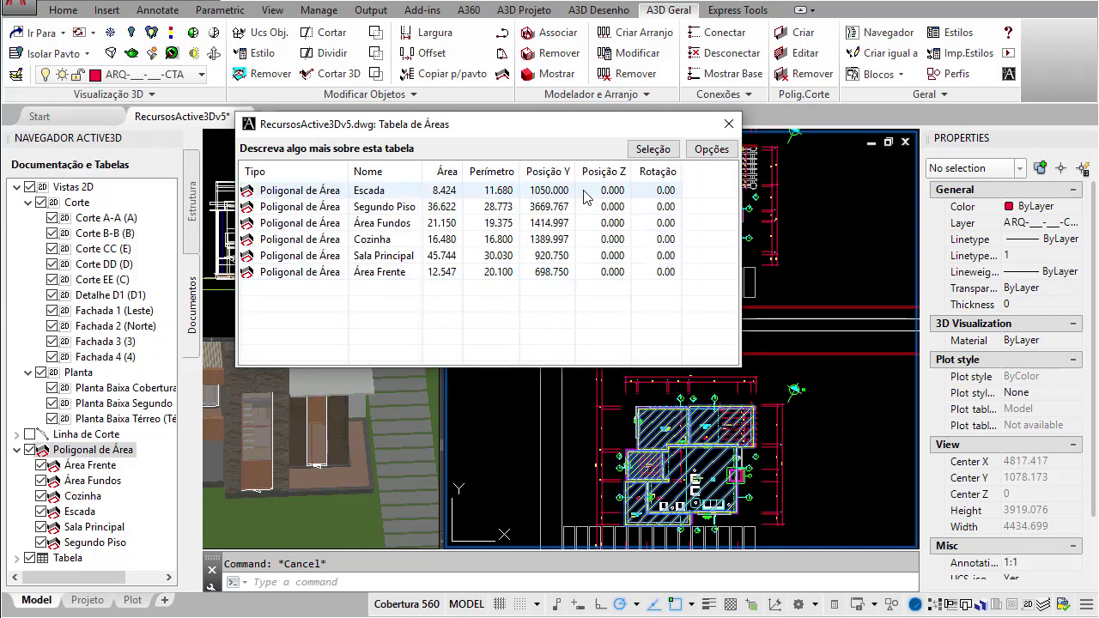
{"action": "right_click", "coordinate": [553, 171]}
{"action": "left_click", "coordinate": [601, 317]}
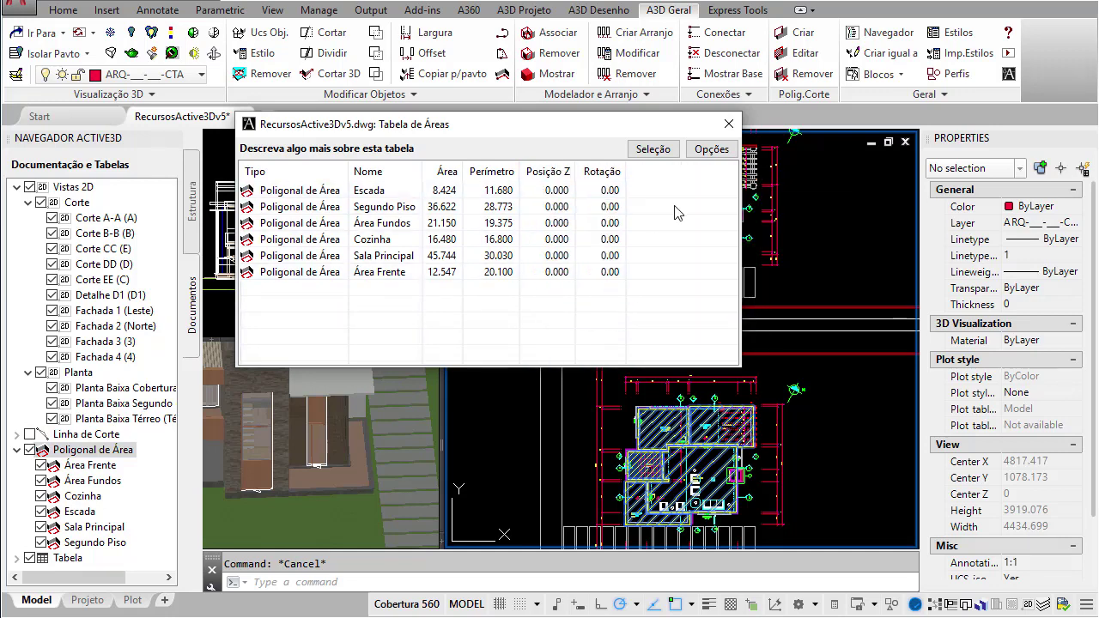
Remove the Posição Z column from the area table and move the Rotação column ahead of Área.
{"action": "left_click", "coordinate": [711, 150]}
{"action": "left_click", "coordinate": [675, 359]}
{"action": "left_click", "coordinate": [759, 455]}
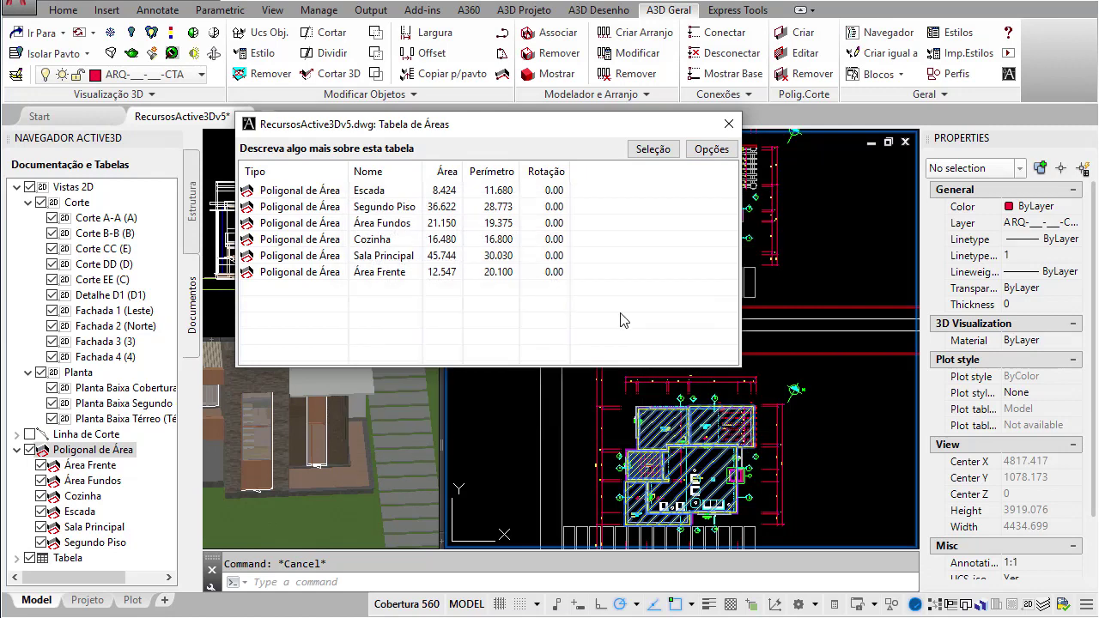
{"action": "left_click_drag", "start_coordinate": [547, 171], "coordinate": [425, 172]}
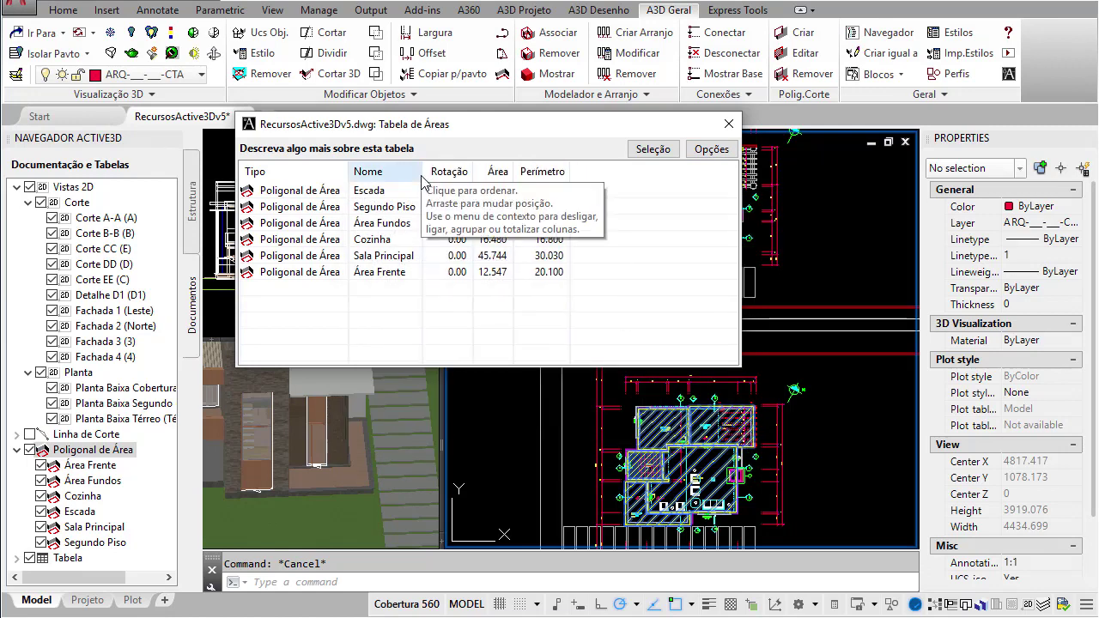
Sort the area table by Nome and total its Área and Perímetro columns.
{"action": "left_click", "coordinate": [392, 174]}
{"action": "right_click", "coordinate": [501, 171]}
{"action": "left_click", "coordinate": [543, 200]}
{"action": "right_click", "coordinate": [540, 174]}
{"action": "left_click", "coordinate": [640, 195]}
{"action": "left_click_drag", "start_coordinate": [513, 166], "coordinate": [556, 189]}
Close the area table, and show and hide Tabela de Áreas again from the navigator.
{"action": "left_click", "coordinate": [773, 187]}
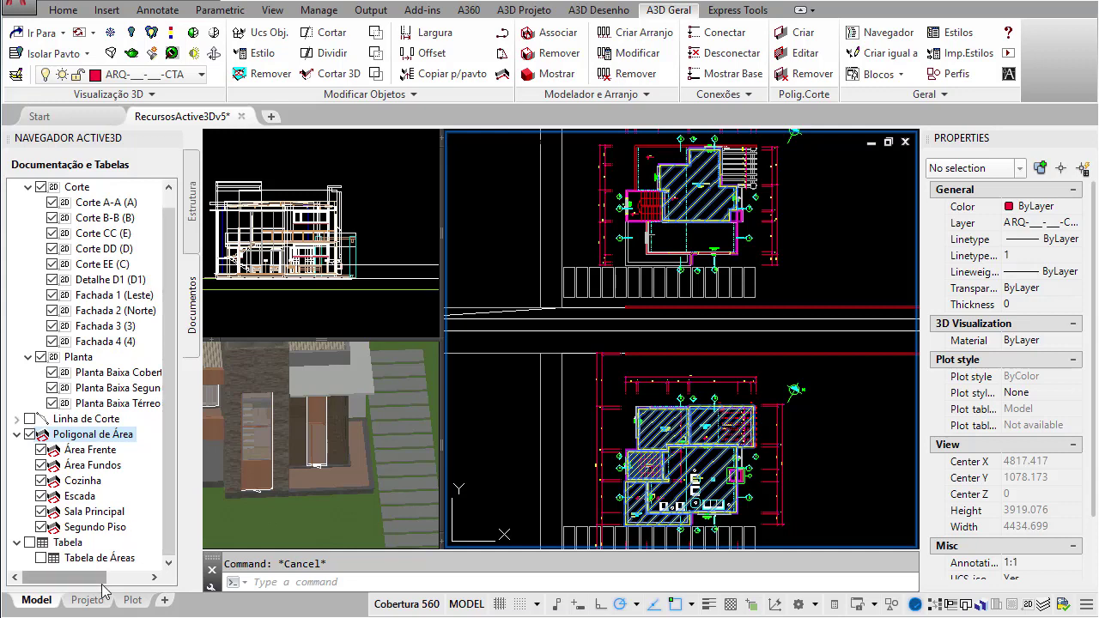
{"action": "left_click", "coordinate": [42, 558]}
{"action": "left_click", "coordinate": [42, 558]}
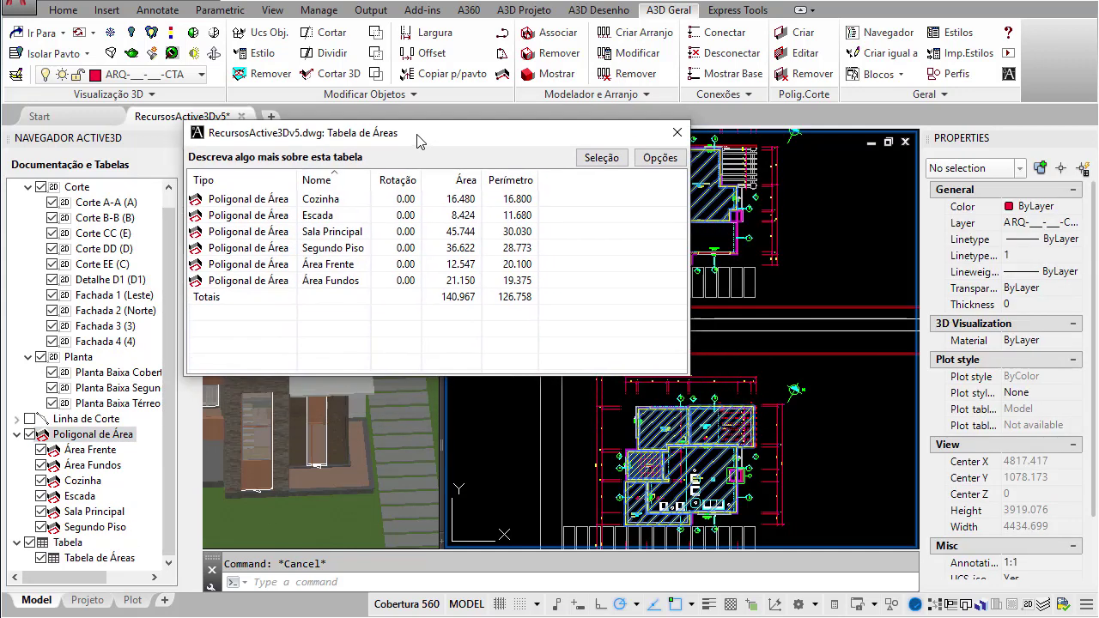
Copy the Área Fundos polygon twice into the free space beside the ground-floor plan.
{"action": "scroll", "coordinate": [777, 478], "scroll_direction": "up", "scroll_amount": 2}
{"action": "type", "text": "c"}
{"action": "key", "text": "Return"}
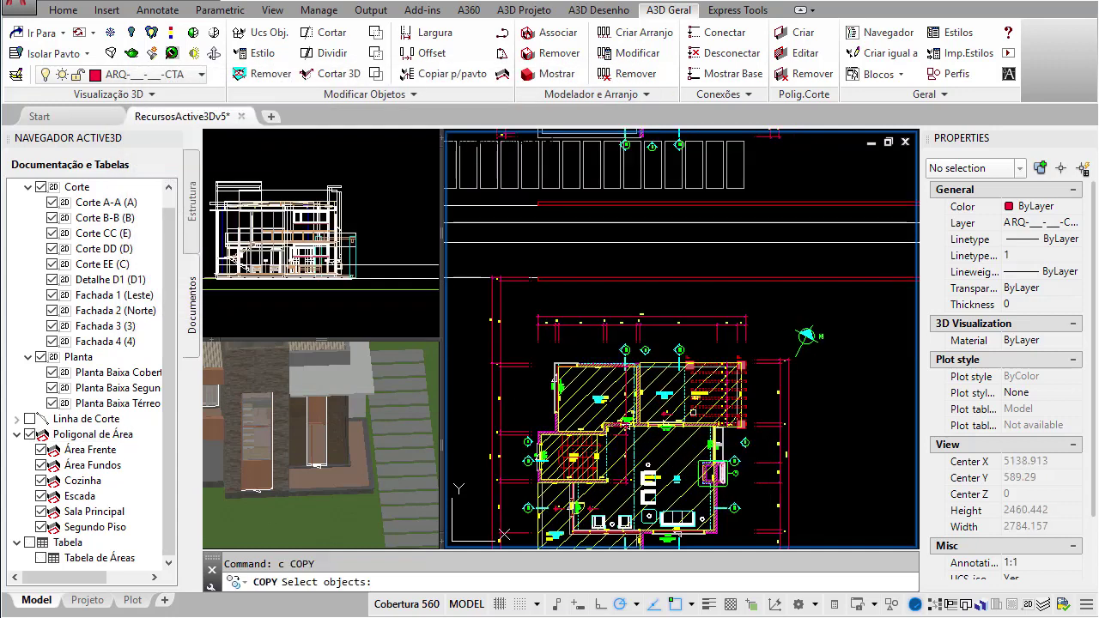
{"action": "left_click", "coordinate": [667, 376]}
{"action": "key", "text": "Return"}
{"action": "scroll", "coordinate": [644, 378], "scroll_direction": "down", "scroll_amount": 4}
{"action": "left_click", "coordinate": [721, 399]}
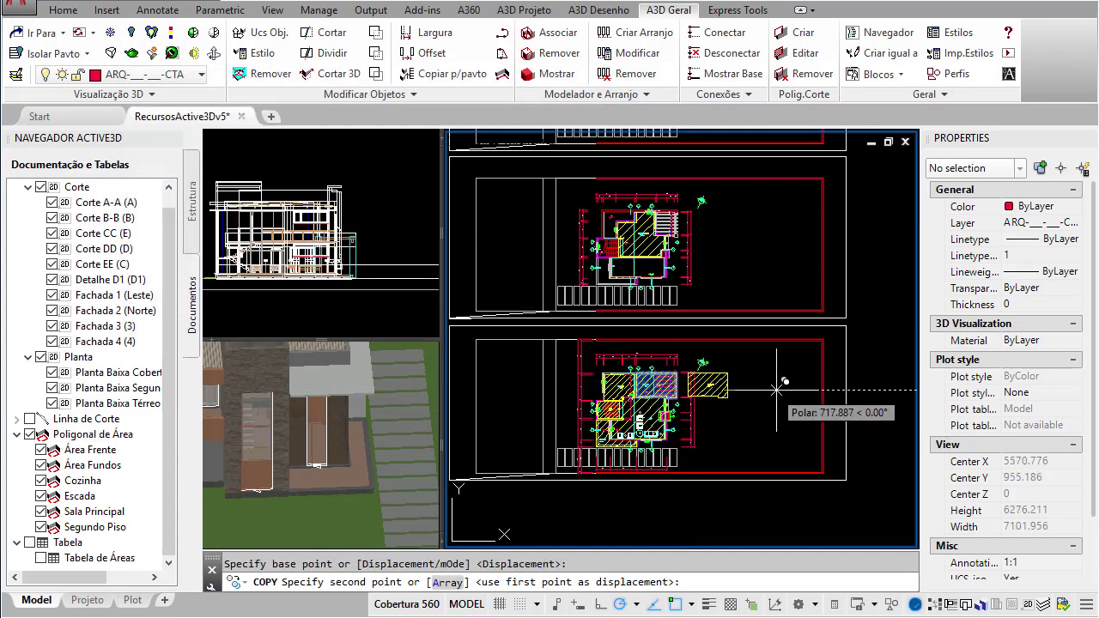
{"action": "left_click", "coordinate": [802, 420]}
{"action": "key", "text": "Escape"}
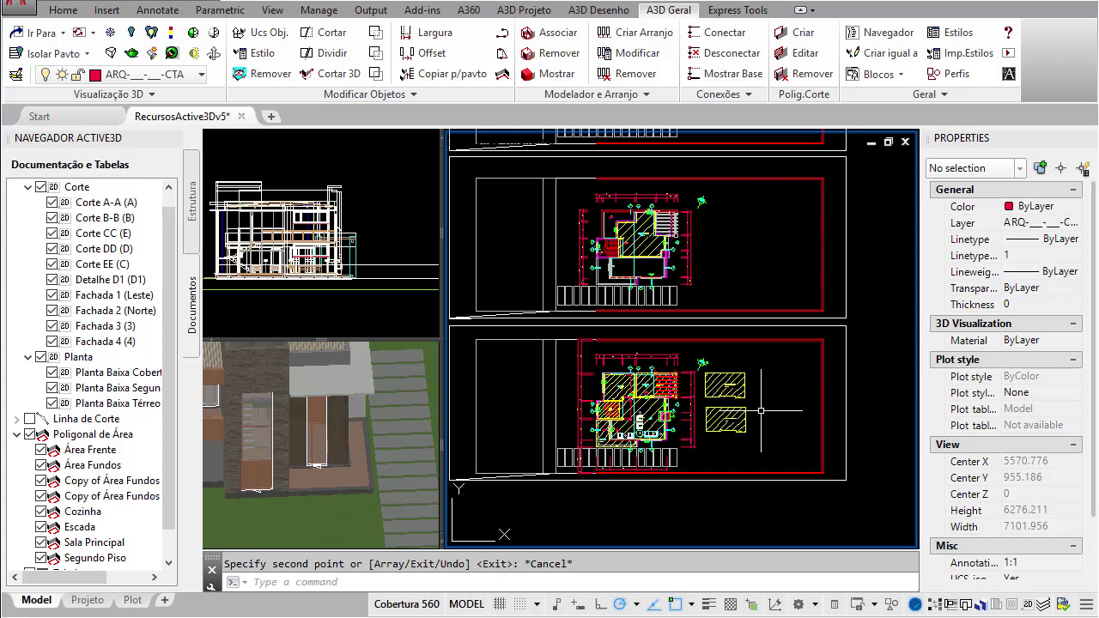
Rename both copied area polygons as Área Fundos in their properties.
{"action": "left_click", "coordinate": [742, 378]}
{"action": "left_click", "coordinate": [1053, 208]}
{"action": "left_click", "coordinate": [1049, 208]}
{"action": "left_click", "coordinate": [1053, 228]}
{"action": "left_click", "coordinate": [717, 423]}
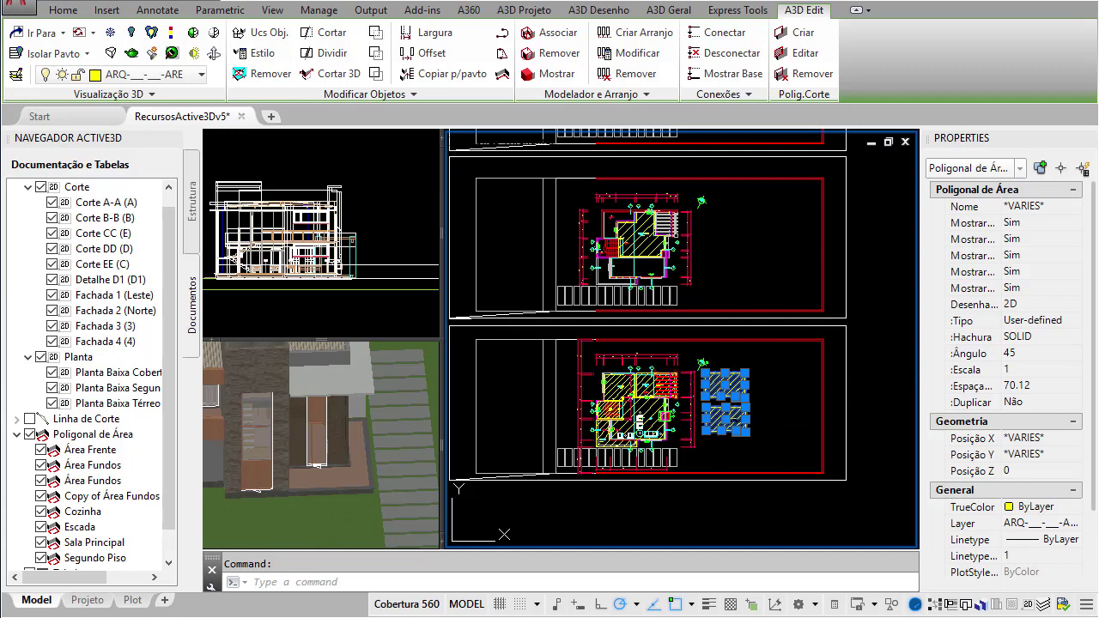
{"action": "key", "text": "Escape"}
{"action": "left_click", "coordinate": [719, 418]}
{"action": "left_click", "coordinate": [1041, 207]}
{"action": "left_click", "coordinate": [1041, 208]}
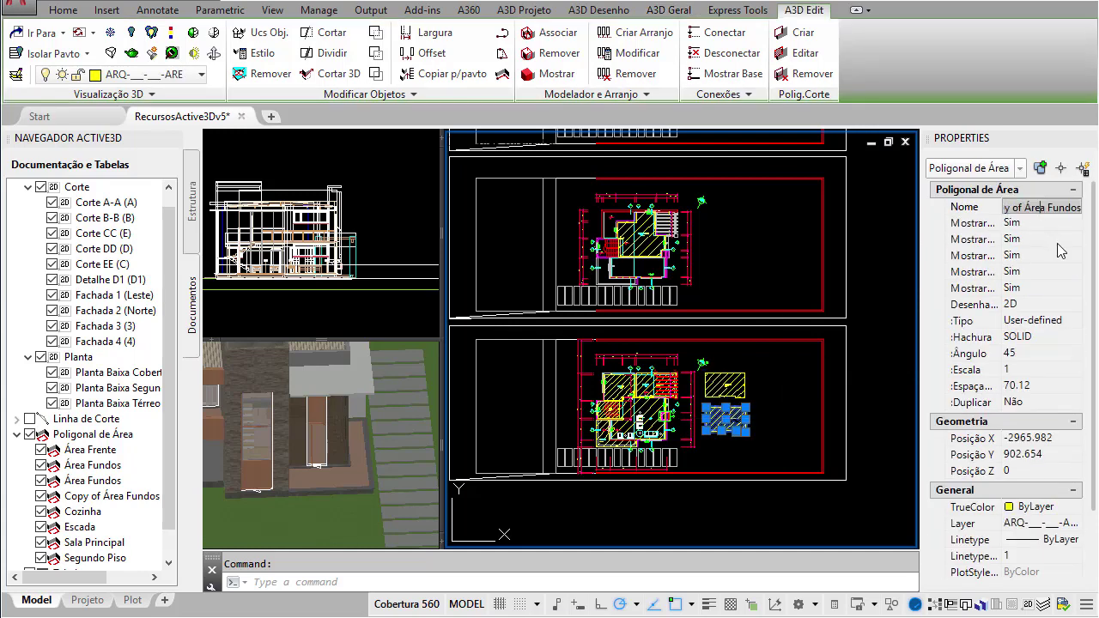
{"action": "key", "text": "Delete"}
{"action": "key", "text": "Return"}
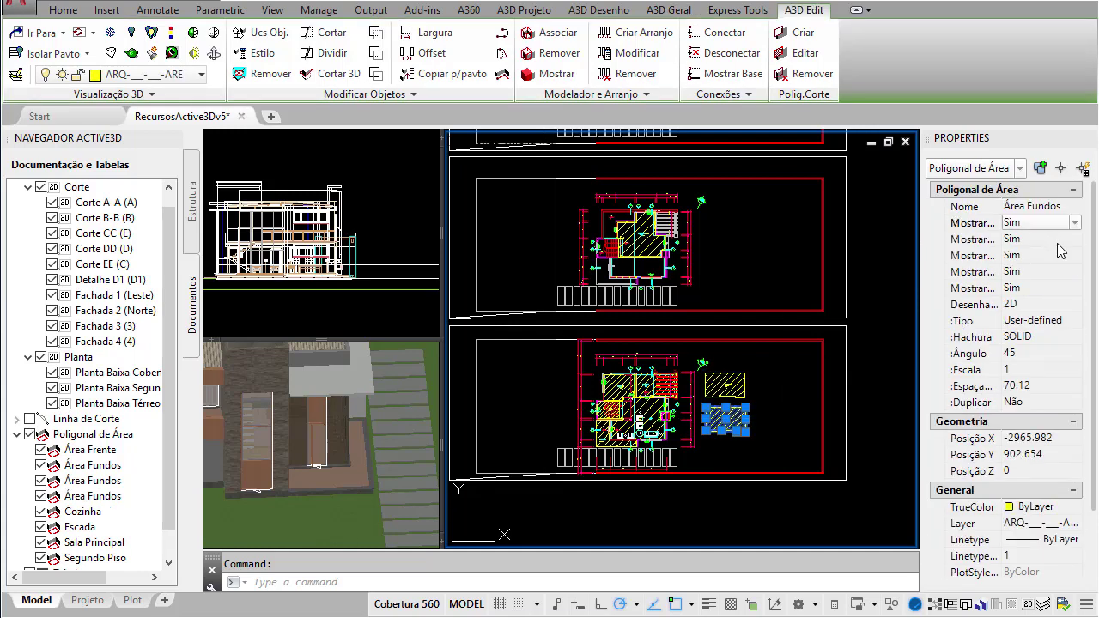
{"action": "key", "text": "Escape"}
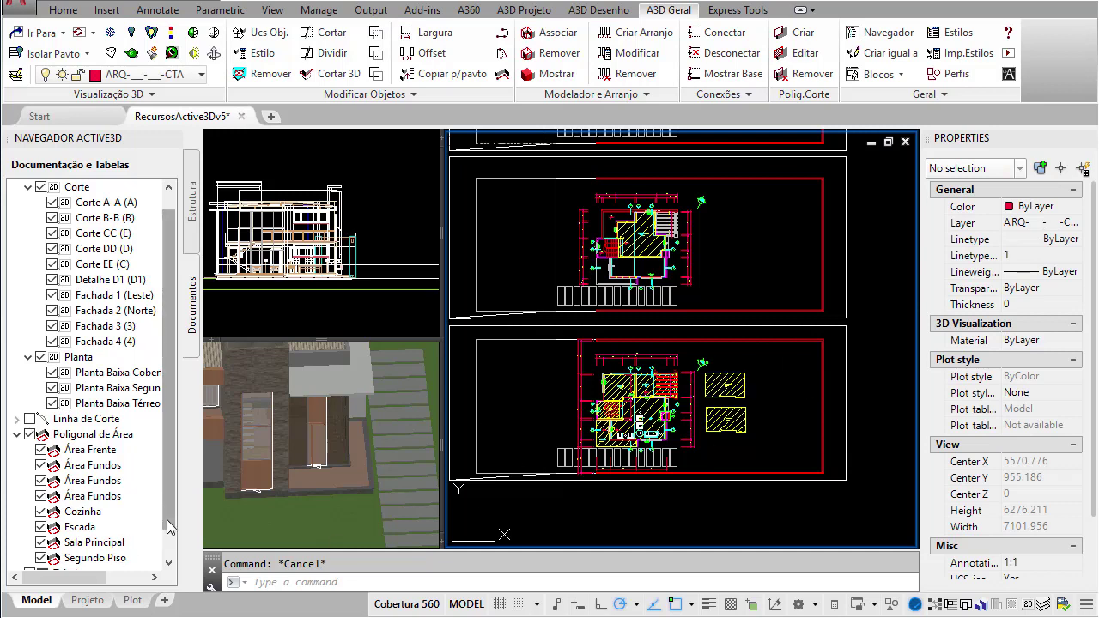
Reopen Tabela de Áreas and review its object selection filter for the Poligonal de Área type.
{"action": "scroll", "coordinate": [162, 528], "scroll_direction": "down", "scroll_amount": 2}
{"action": "double_click", "coordinate": [47, 559]}
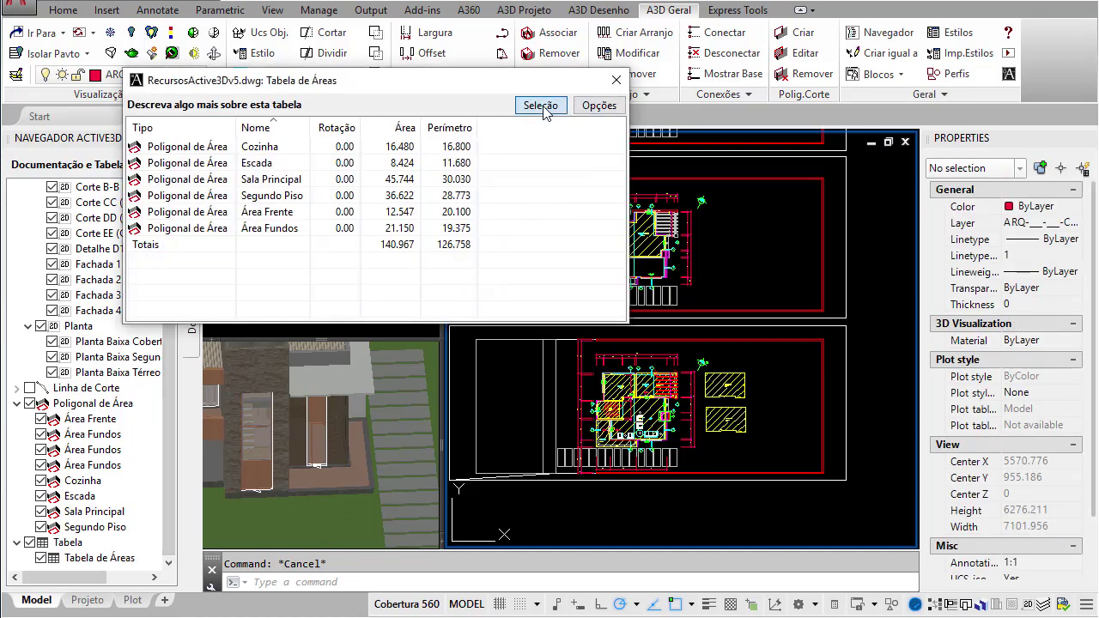
{"action": "left_click", "coordinate": [539, 107]}
{"action": "left_click", "coordinate": [469, 267]}
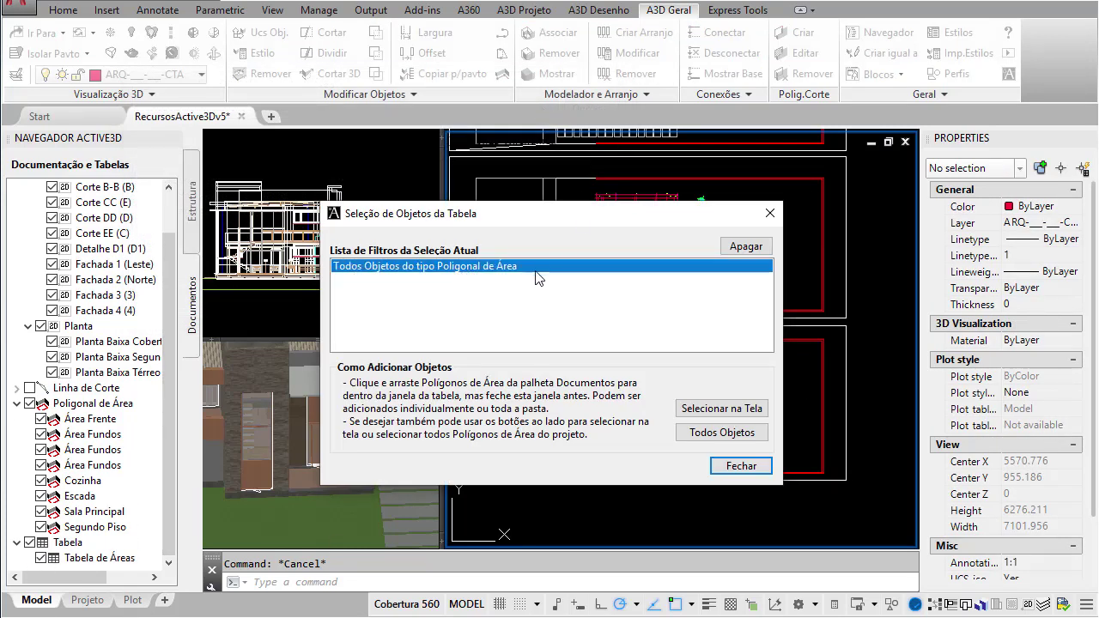
{"action": "left_click", "coordinate": [740, 469]}
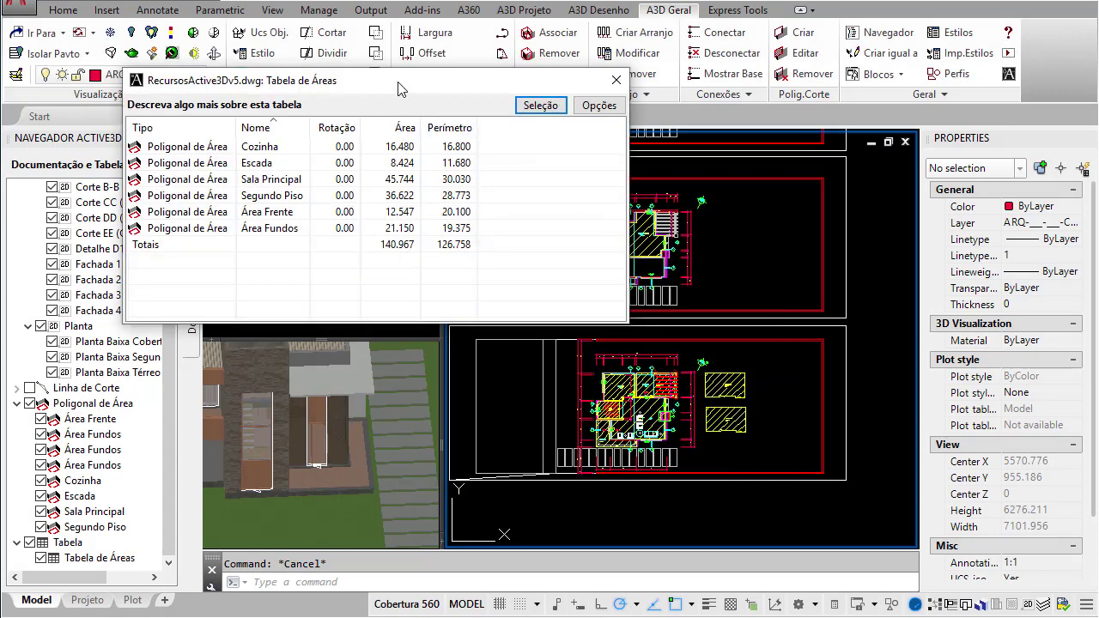
Refresh the open area table to include the copied polygons.
{"action": "left_click", "coordinate": [346, 179]}
{"action": "right_click", "coordinate": [351, 179]}
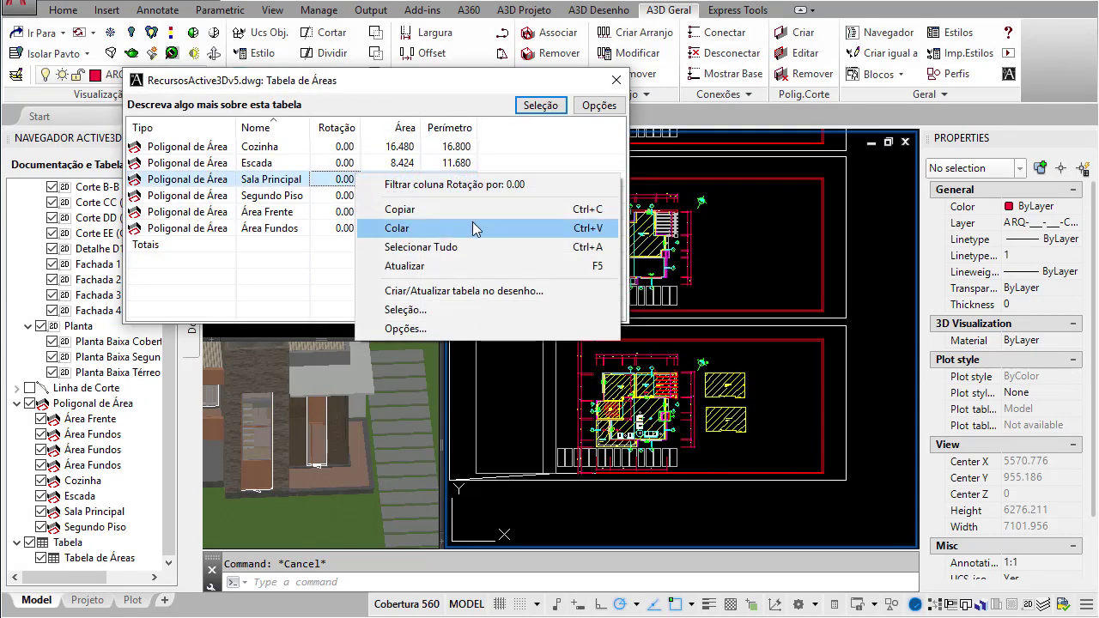
{"action": "left_click", "coordinate": [526, 273]}
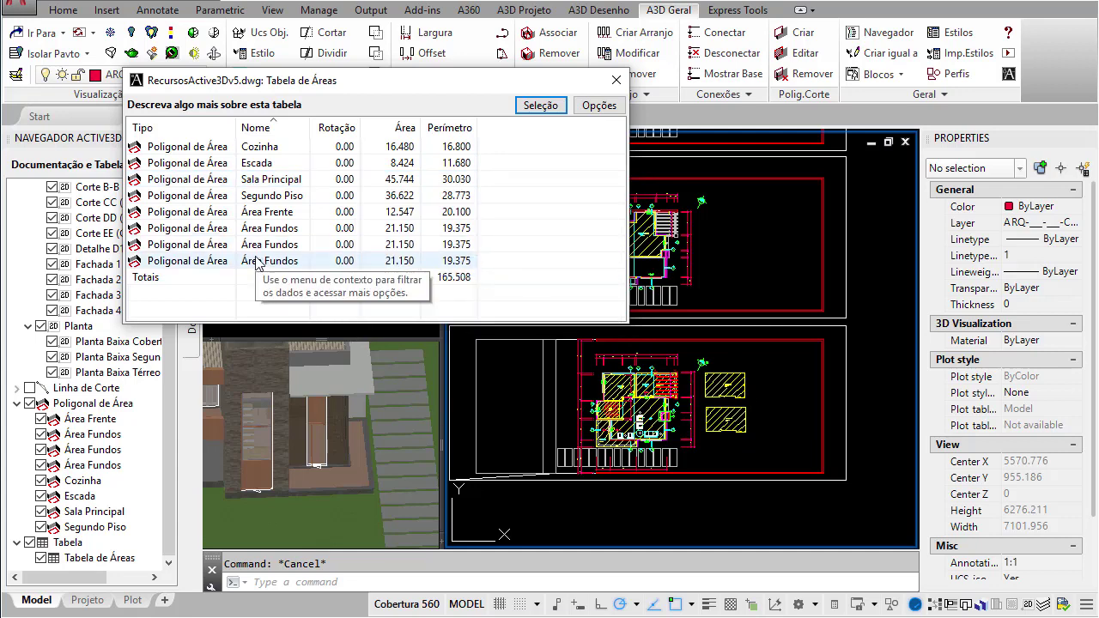
Insert the area table into the drawing above the roof plan, beside the existing tables, and inspect it.
{"action": "right_click", "coordinate": [288, 195]}
{"action": "left_click", "coordinate": [403, 310]}
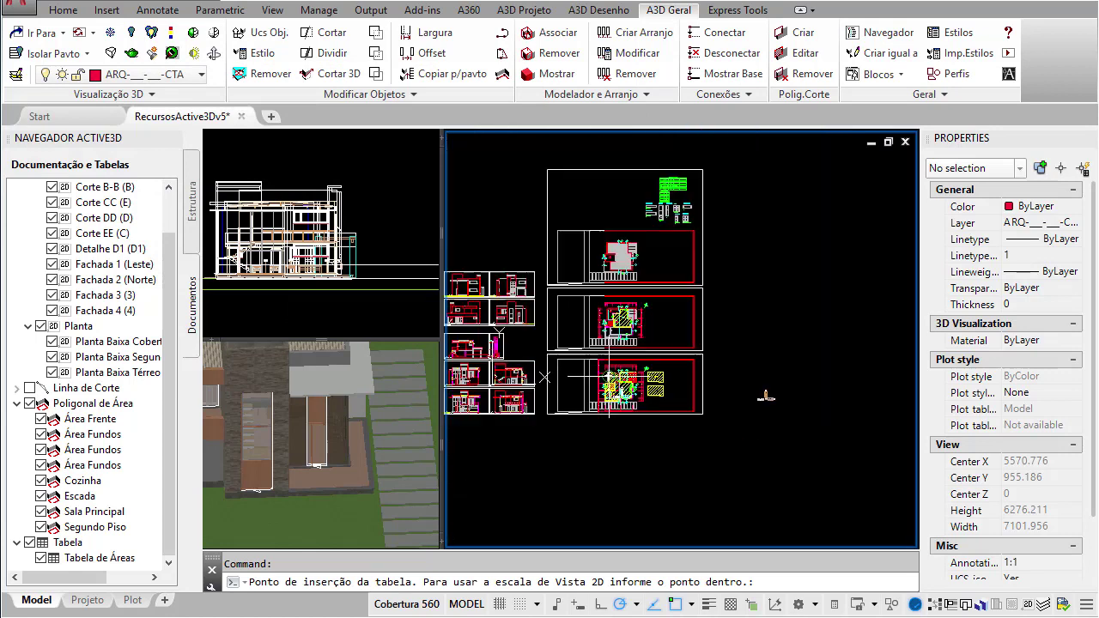
{"action": "left_click", "coordinate": [656, 274]}
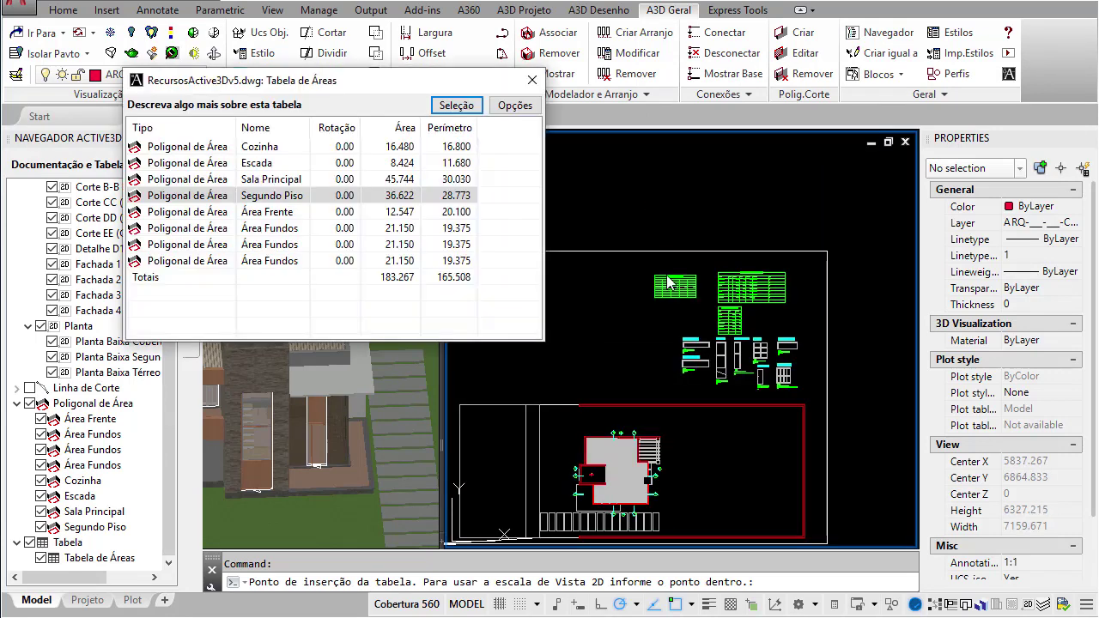
{"action": "scroll", "coordinate": [687, 280], "scroll_direction": "up", "scroll_amount": 8}
{"action": "scroll", "coordinate": [678, 282], "scroll_direction": "down", "scroll_amount": 2}
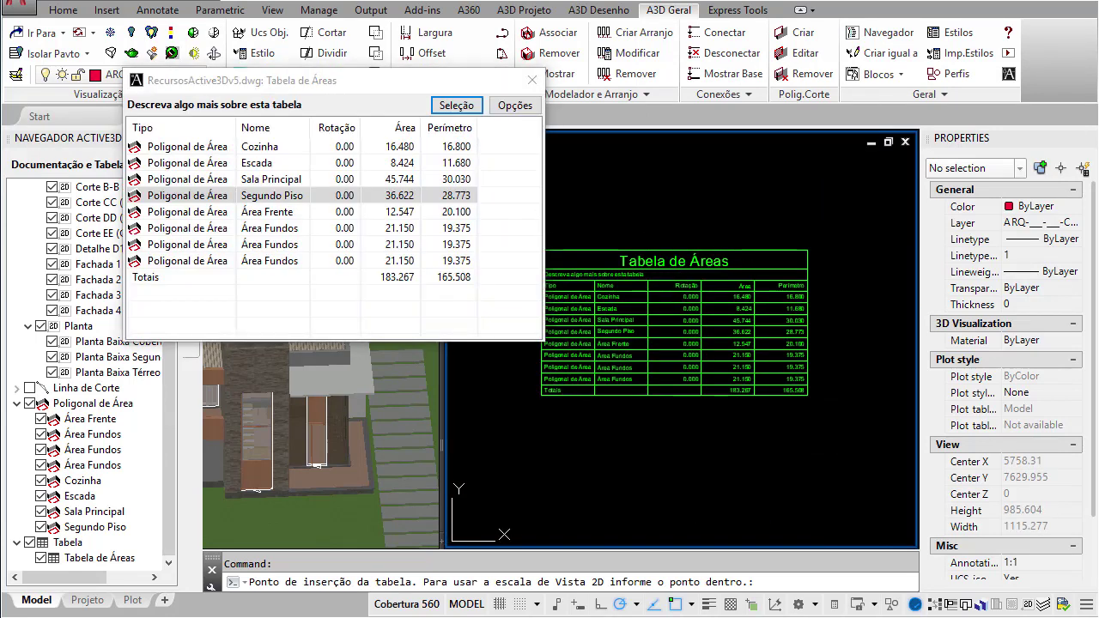
{"action": "scroll", "coordinate": [677, 384], "scroll_direction": "up", "scroll_amount": 2}
{"action": "left_click_drag", "start_coordinate": [376, 75], "coordinate": [269, 169]}
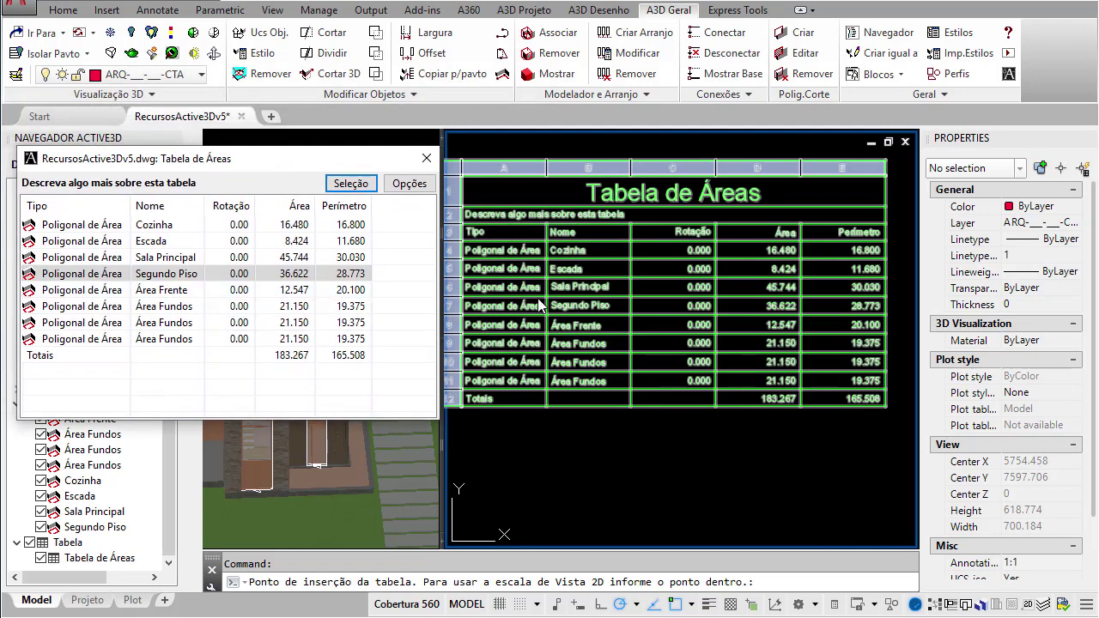
Delete the two copied Área Fundos polygons beside the ground-floor plan.
{"action": "scroll", "coordinate": [539, 296], "scroll_direction": "down", "scroll_amount": 2}
{"action": "scroll", "coordinate": [538, 296], "scroll_direction": "down", "scroll_amount": 5}
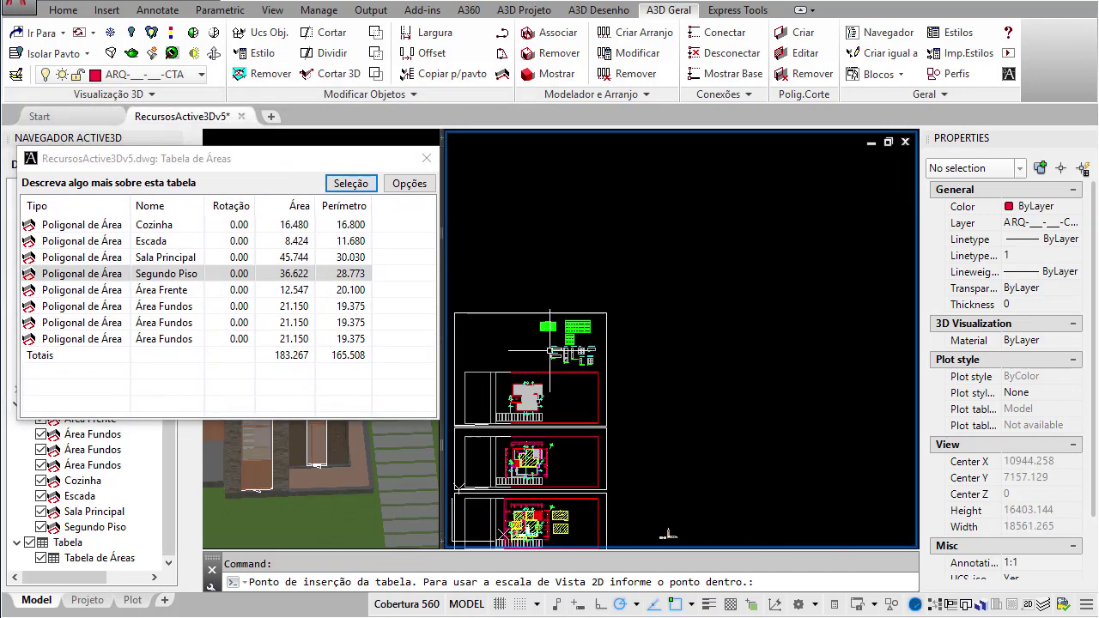
{"action": "left_click", "coordinate": [582, 548]}
{"action": "left_click", "coordinate": [560, 513]}
{"action": "key", "text": "Delete"}
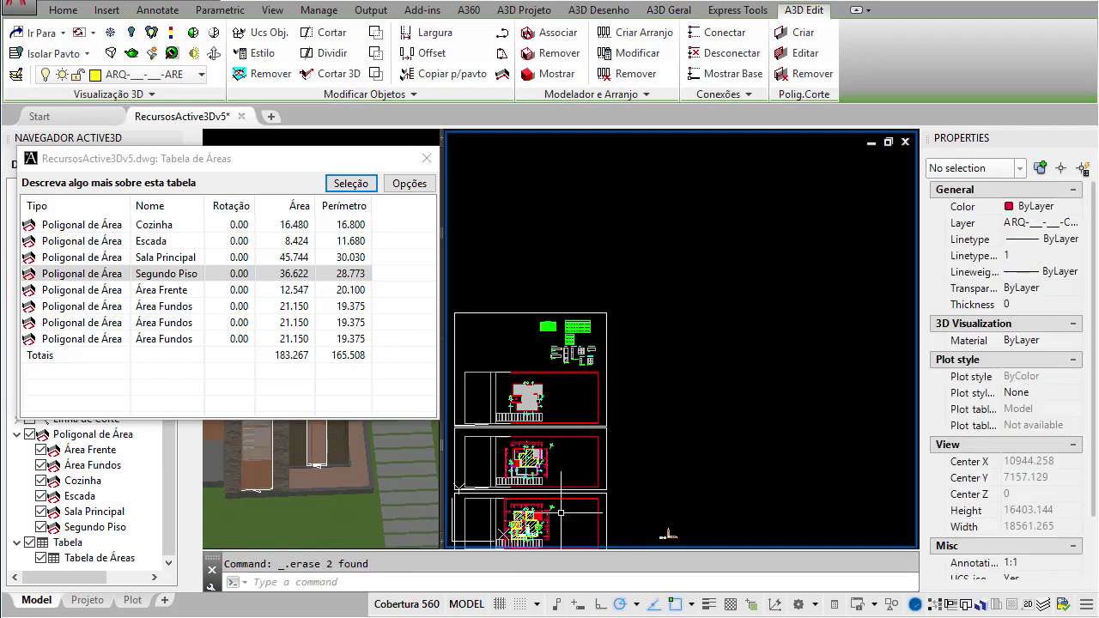
Bring the inserted table into view and refresh the data in the Tabela de Áreas window.
{"action": "scroll", "coordinate": [567, 396], "scroll_direction": "up", "scroll_amount": 6}
{"action": "middle_click_drag", "start_coordinate": [770, 478], "coordinate": [688, 395]}
{"action": "scroll", "coordinate": [684, 387], "scroll_direction": "up", "scroll_amount": 2}
{"action": "middle_click_drag", "start_coordinate": [596, 332], "coordinate": [657, 365]}
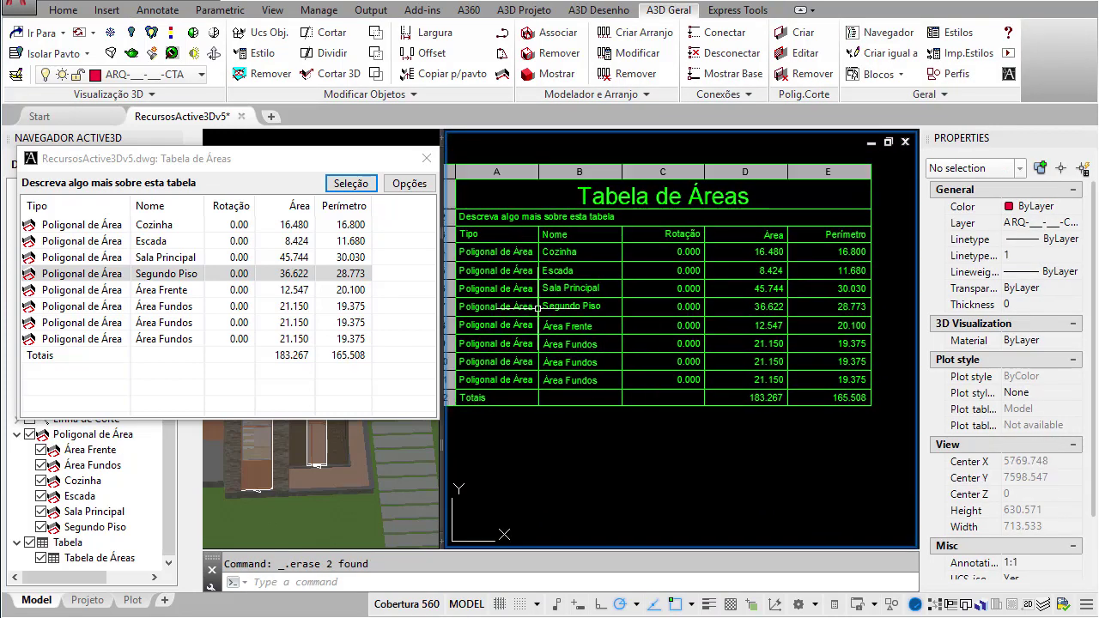
{"action": "right_click", "coordinate": [152, 276]}
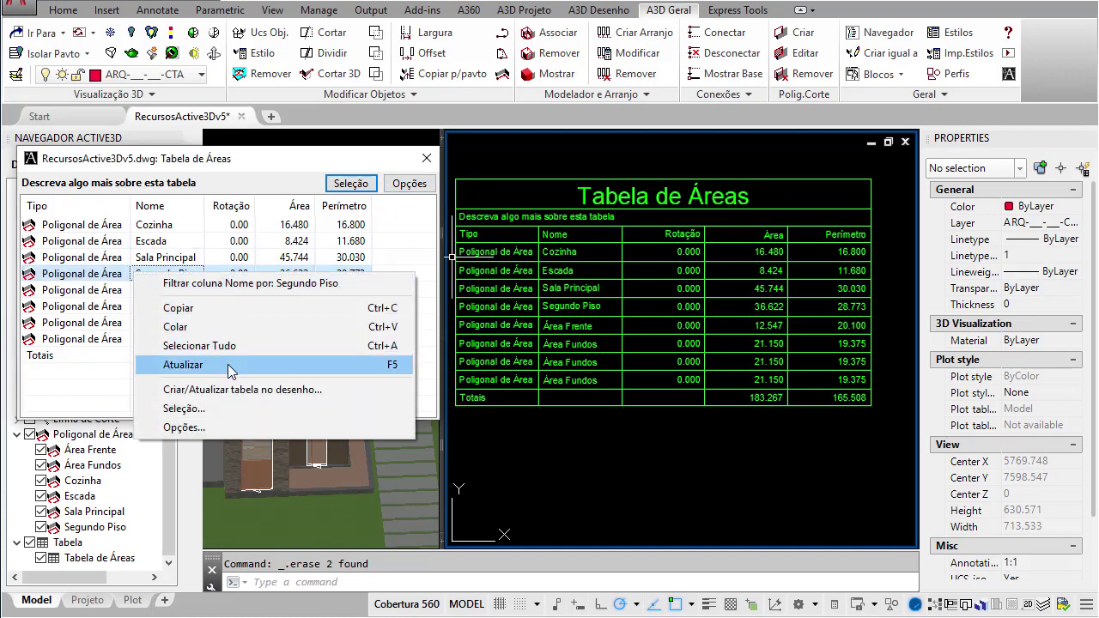
{"action": "left_click", "coordinate": [230, 361]}
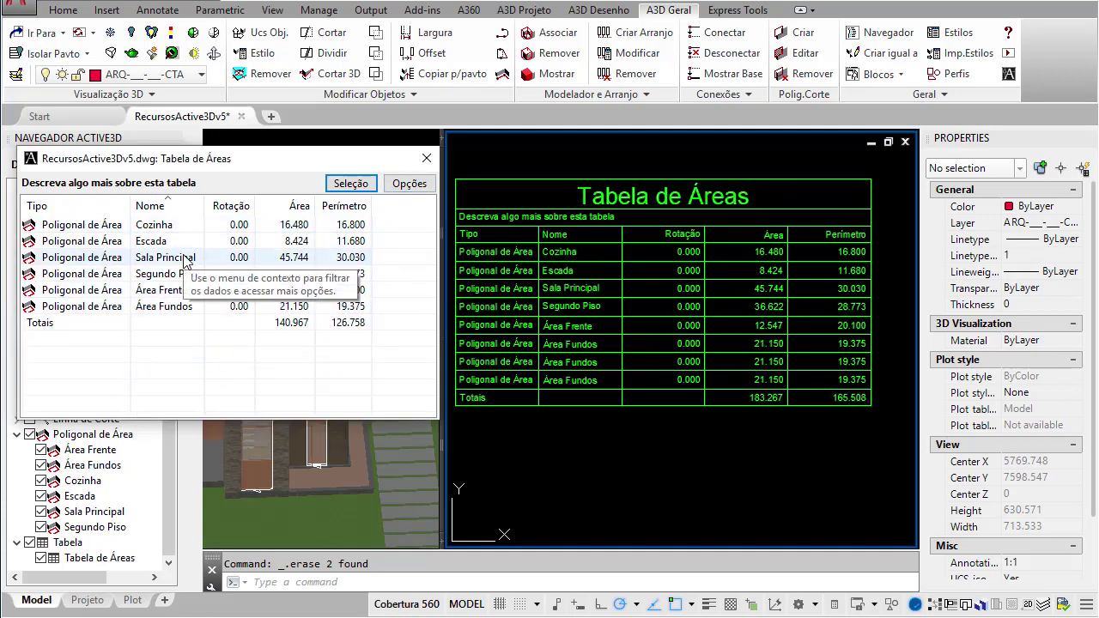
Remove the Rotação column from the area table and update the table placed in the drawing.
{"action": "right_click", "coordinate": [237, 208]}
{"action": "left_click", "coordinate": [305, 331]}
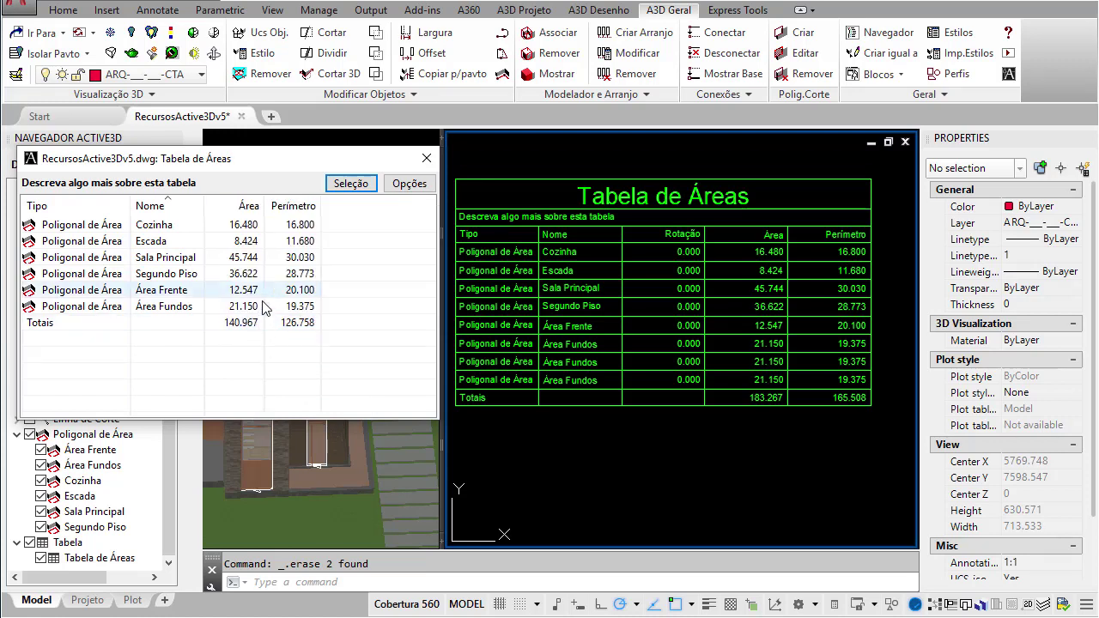
{"action": "right_click", "coordinate": [188, 244]}
{"action": "left_click", "coordinate": [429, 357]}
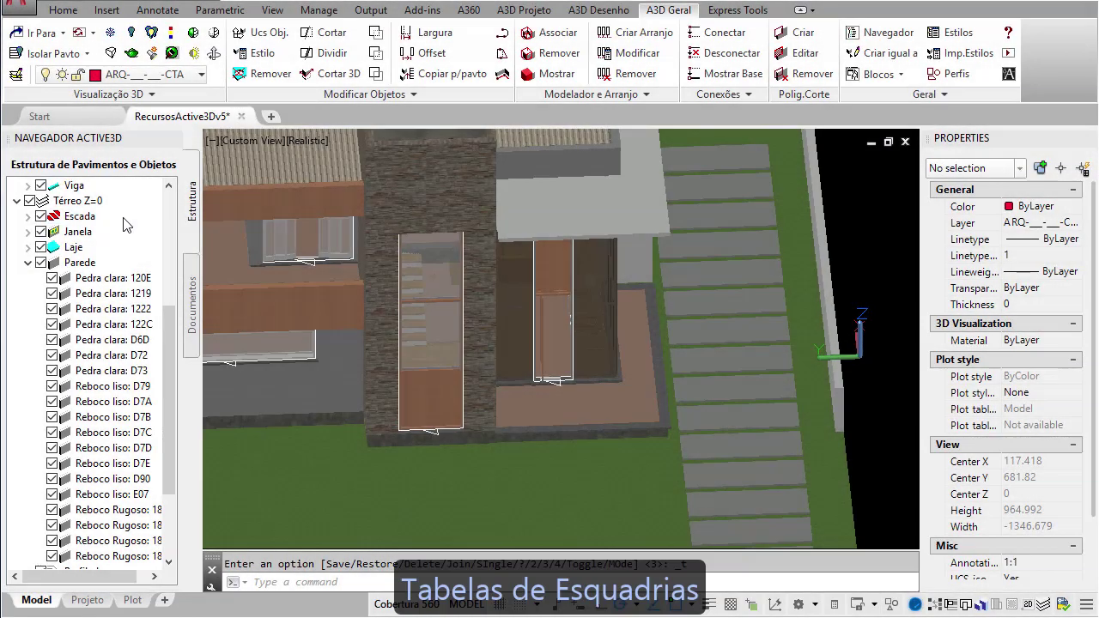
Create a new Tabela de Esquadrias, and shrink and reposition its window over the model.
{"action": "right_click", "coordinate": [124, 219]}
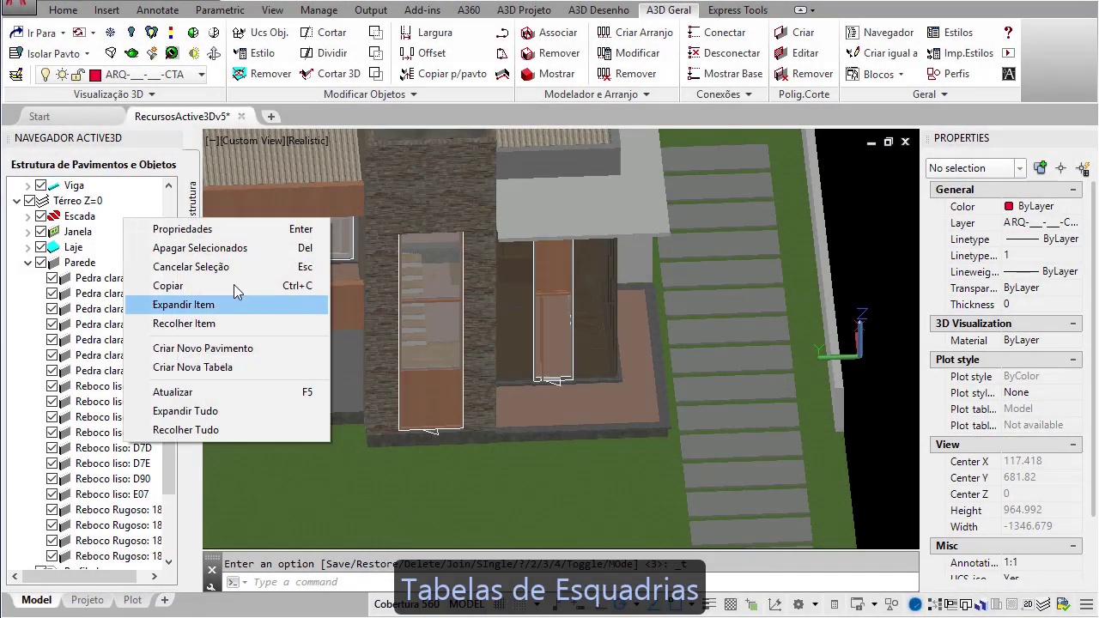
{"action": "left_click", "coordinate": [257, 368]}
{"action": "left_click", "coordinate": [635, 287]}
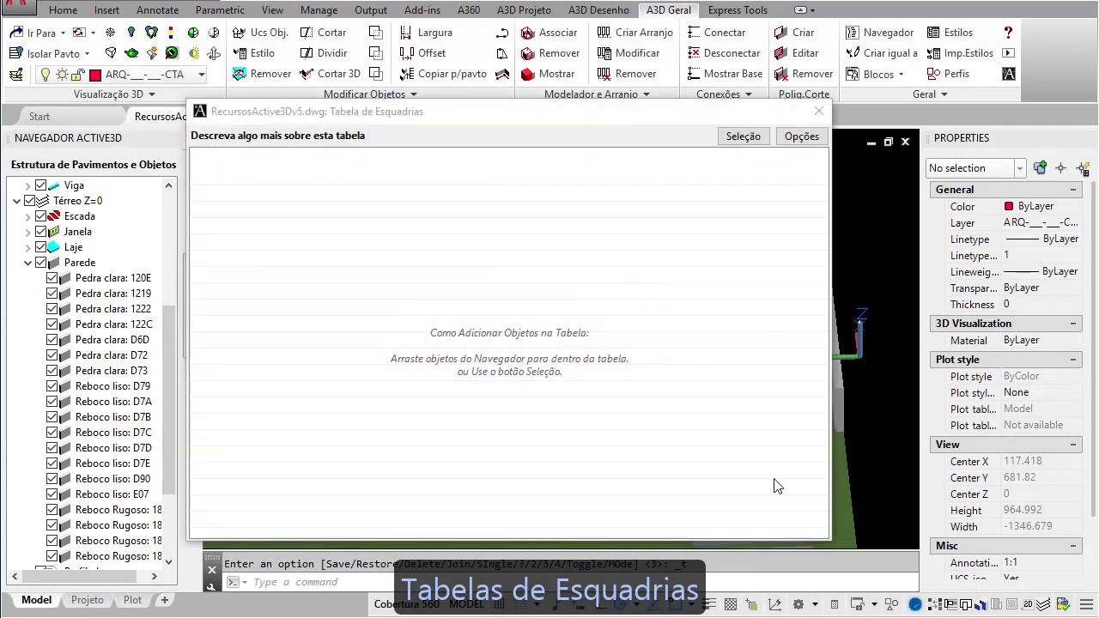
{"action": "left_click_drag", "start_coordinate": [828, 539], "coordinate": [803, 424]}
{"action": "left_click_drag", "start_coordinate": [512, 113], "coordinate": [541, 101]}
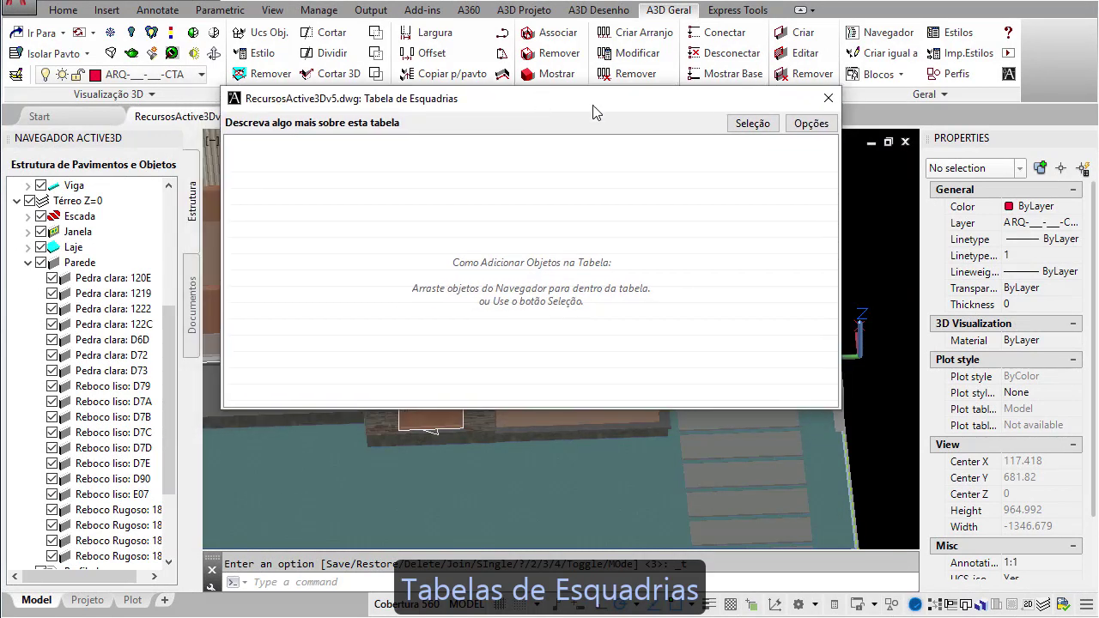
Add the Janela and Porta groups of the Segundo floor to the Tabela de Esquadrias.
{"action": "left_click_drag", "start_coordinate": [169, 370], "coordinate": [168, 232]}
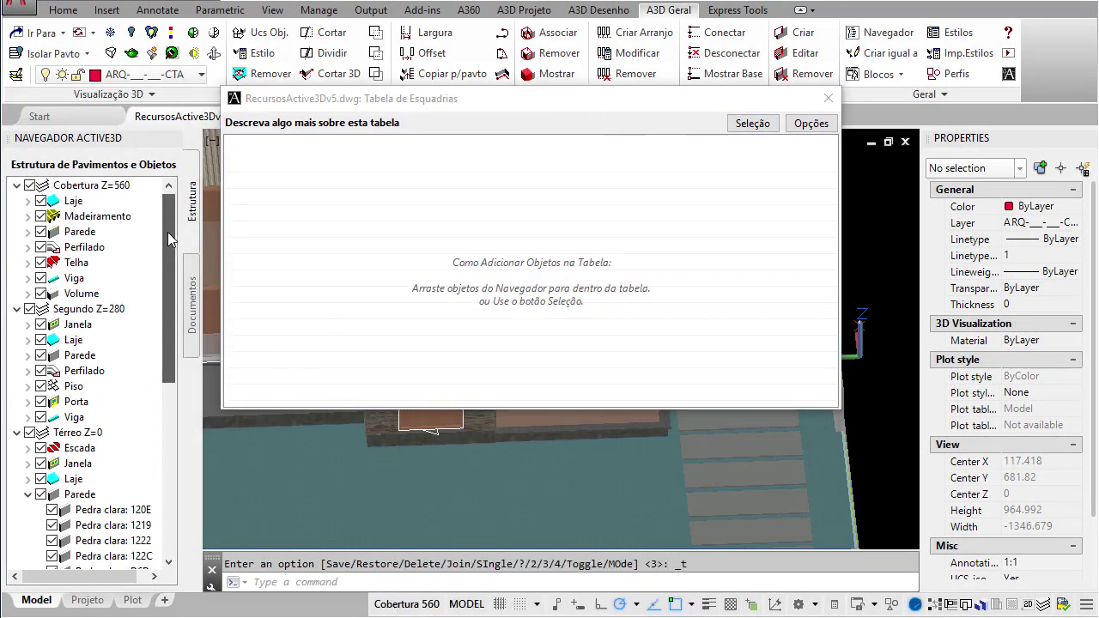
{"action": "left_click_drag", "start_coordinate": [64, 325], "coordinate": [429, 296]}
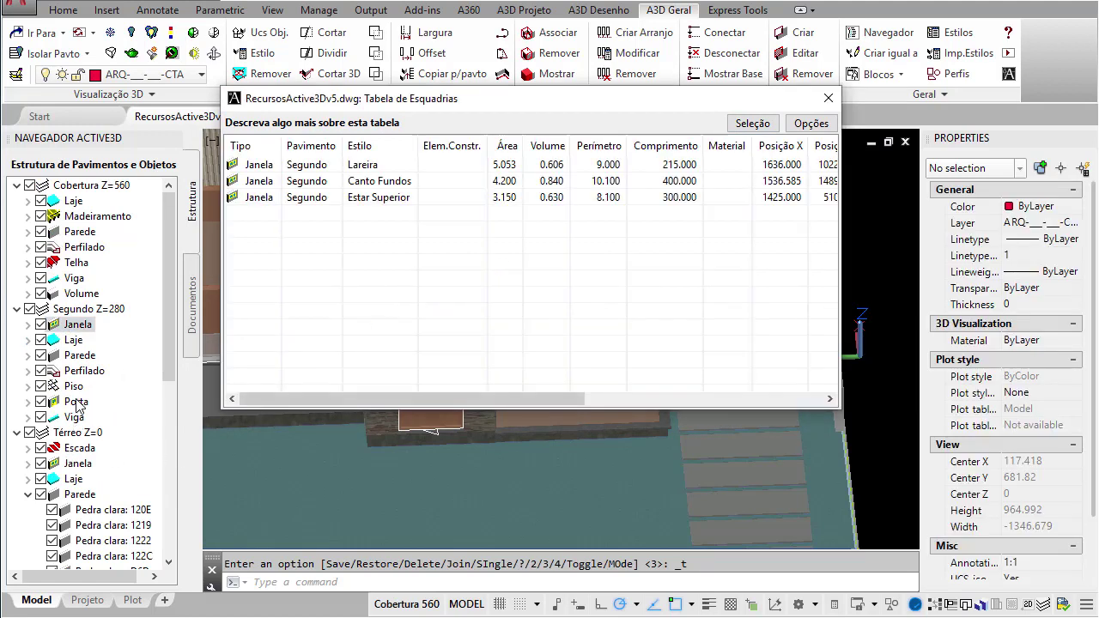
{"action": "left_click", "coordinate": [76, 402]}
{"action": "left_click_drag", "start_coordinate": [324, 327], "coordinate": [324, 328]}
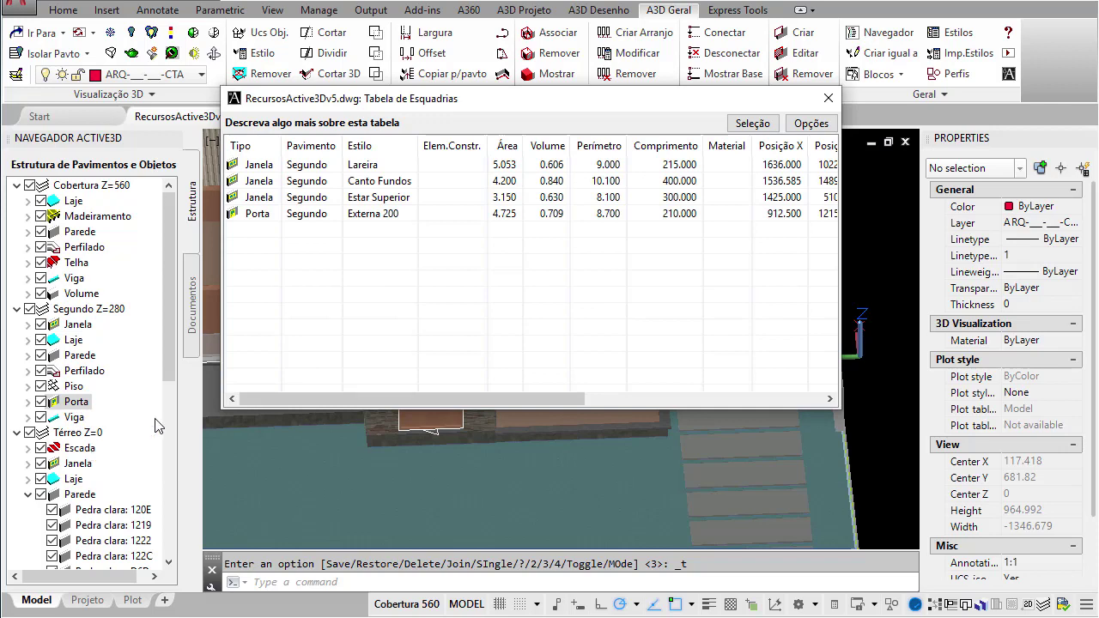
Delete both Segundo floor filters from the table's object selection and add all the project's doors and windows instead.
{"action": "left_click", "coordinate": [752, 123]}
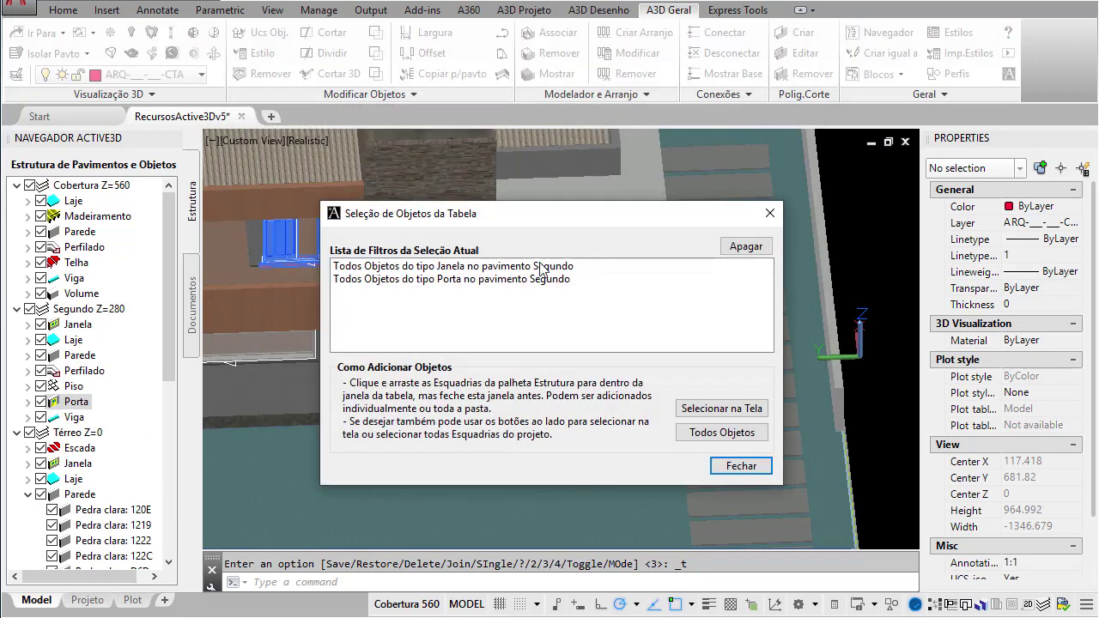
{"action": "left_click", "coordinate": [518, 268]}
{"action": "left_click", "coordinate": [476, 279]}
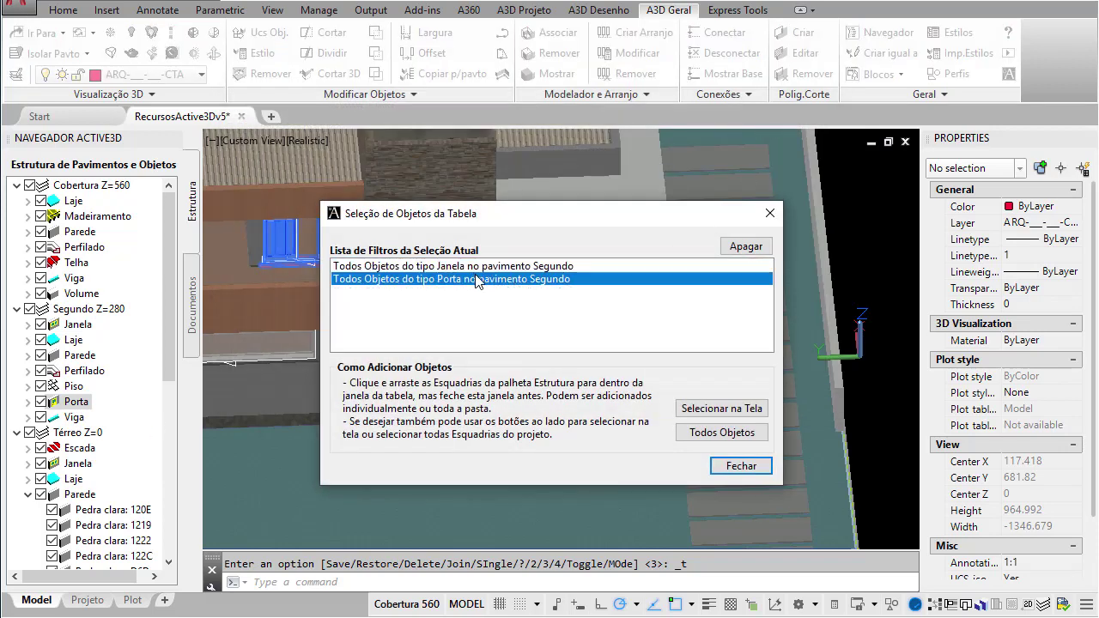
{"action": "left_click", "coordinate": [499, 267], "text": "ctrl"}
{"action": "left_click", "coordinate": [735, 249]}
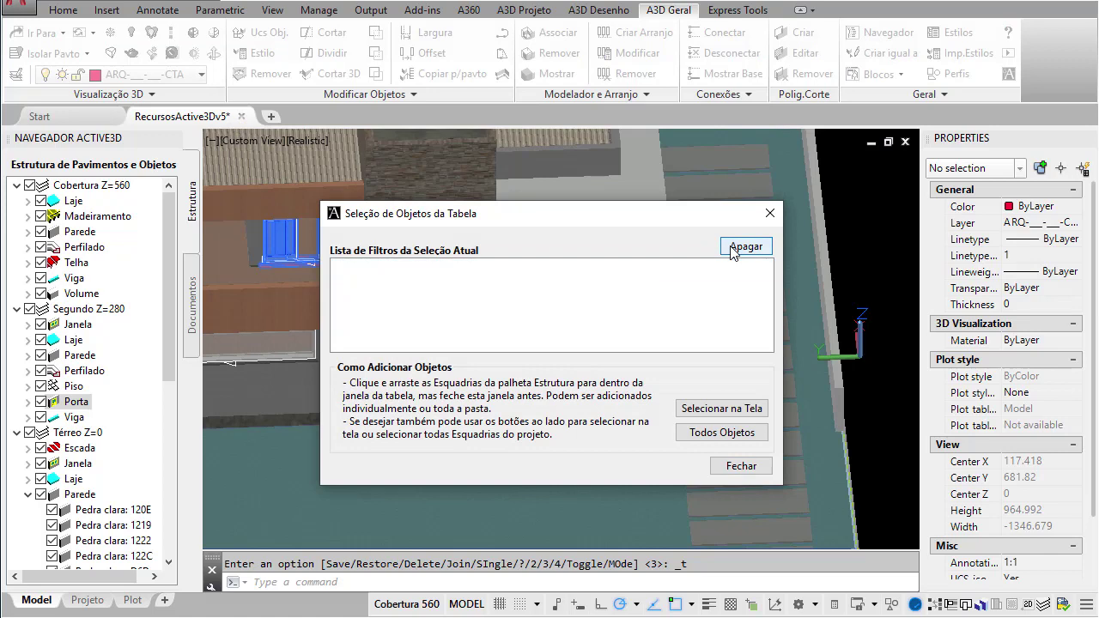
{"action": "left_click", "coordinate": [725, 433]}
{"action": "left_click", "coordinate": [732, 465]}
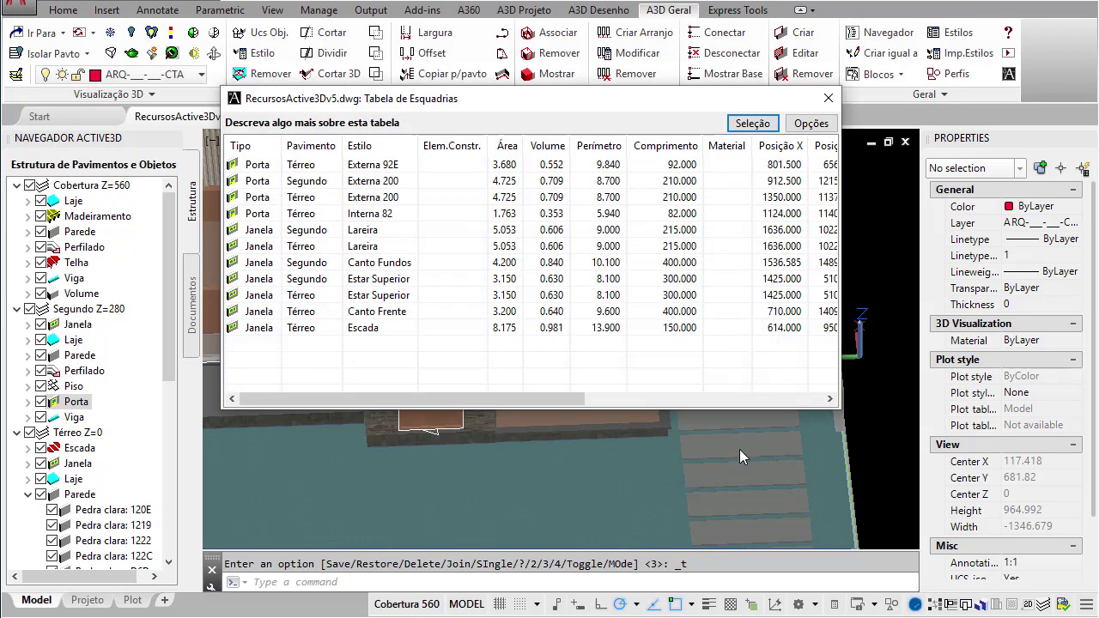
Hide the Elem.Constr. column of the Tabela de Esquadrias and move its window slightly lower over the model.
{"action": "right_click", "coordinate": [437, 151]}
{"action": "left_click", "coordinate": [473, 238]}
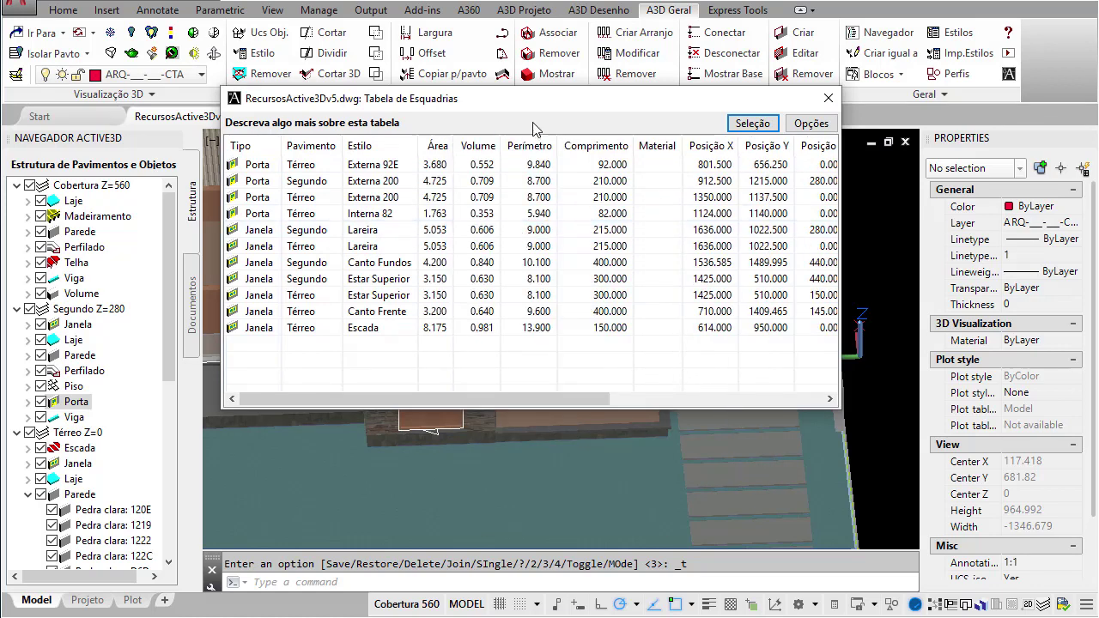
{"action": "left_click_drag", "start_coordinate": [529, 103], "coordinate": [538, 139]}
Rename the table as Esquadrias and set its description to Janelas e Portas in the table options.
{"action": "left_click", "coordinate": [820, 160]}
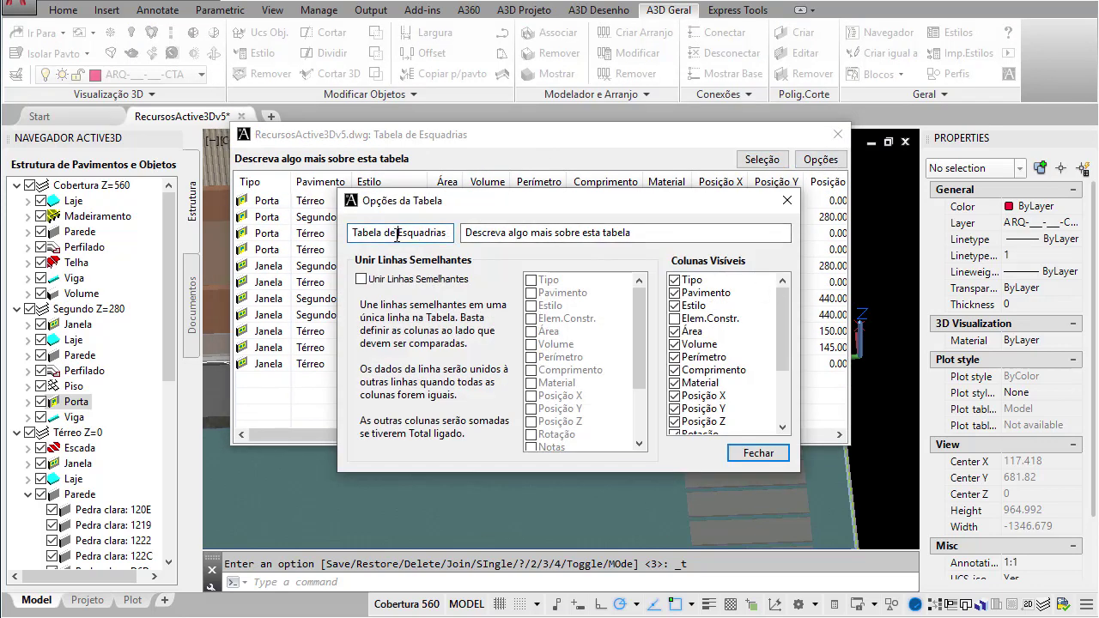
{"action": "left_click", "coordinate": [463, 233]}
{"action": "key", "text": "ctrl+a"}
{"action": "type", "text": "Janelas"}
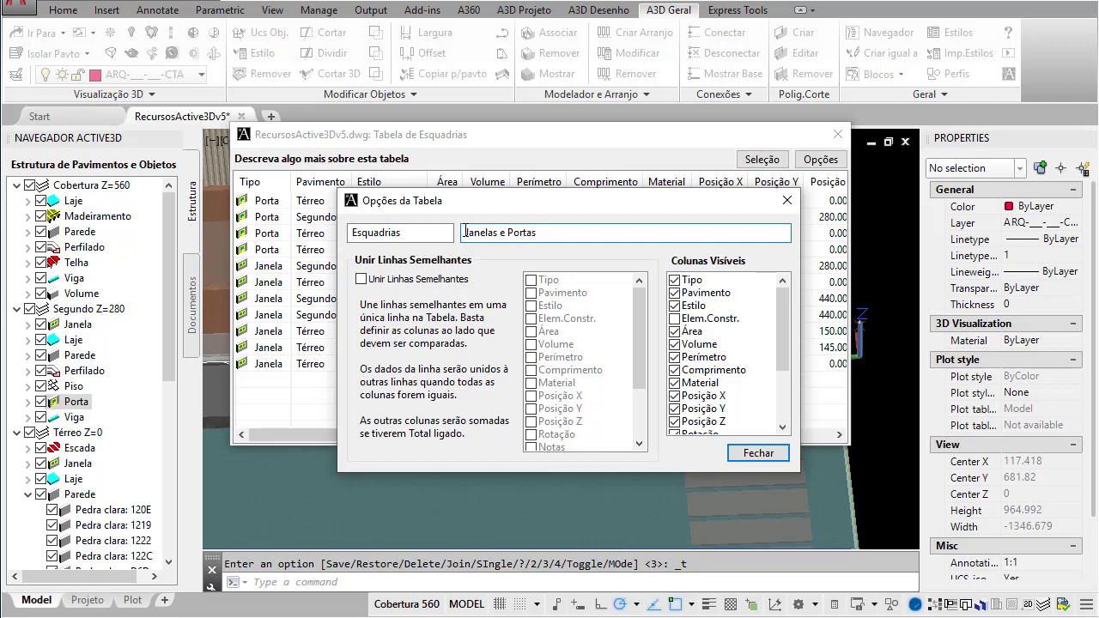
Hide the Posição X, Posição Y, Posição Z, Material, Comprimento, Rotação and Notas columns of the Esquadrias table.
{"action": "left_click", "coordinate": [675, 396]}
{"action": "left_click", "coordinate": [675, 409]}
{"action": "left_click", "coordinate": [675, 422]}
{"action": "left_click", "coordinate": [675, 383]}
{"action": "scroll", "coordinate": [778, 335], "scroll_direction": "down", "scroll_amount": 2}
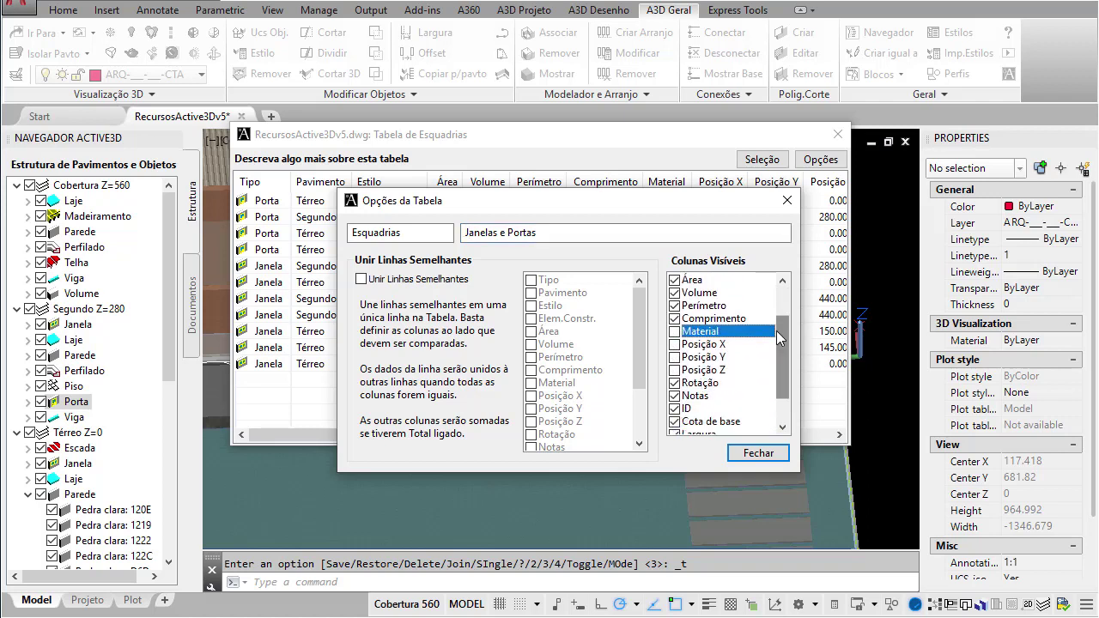
{"action": "left_click", "coordinate": [675, 318]}
{"action": "left_click", "coordinate": [675, 383]}
{"action": "scroll", "coordinate": [785, 364], "scroll_direction": "down", "scroll_amount": 1}
{"action": "left_click", "coordinate": [757, 452]}
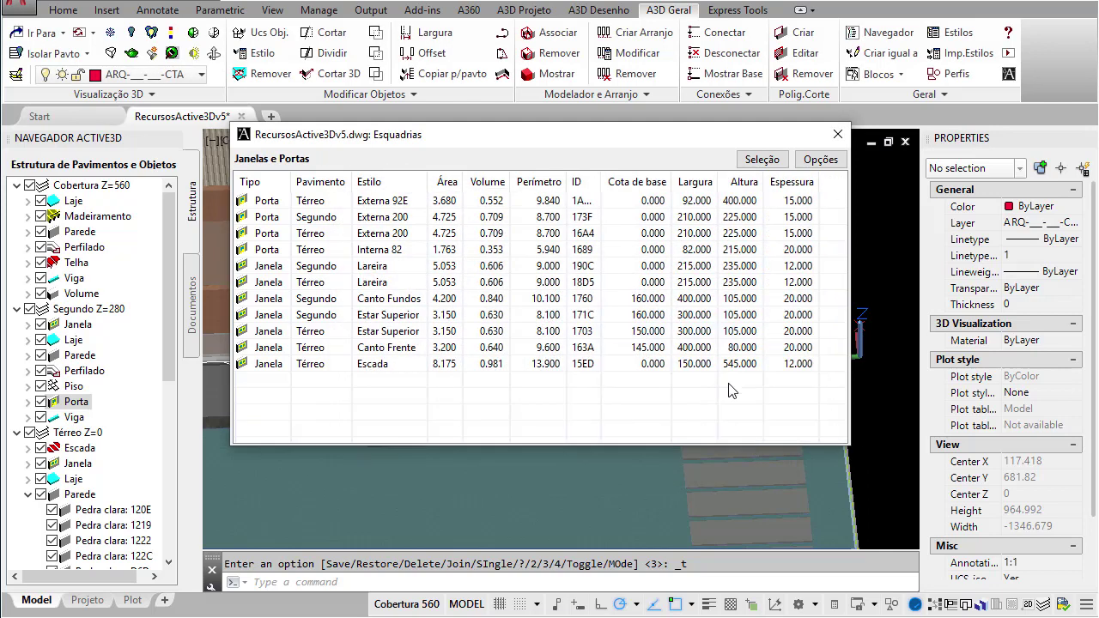
Create totals for the Área column and group the Esquadrias rows by Tipo.
{"action": "right_click", "coordinate": [446, 186]}
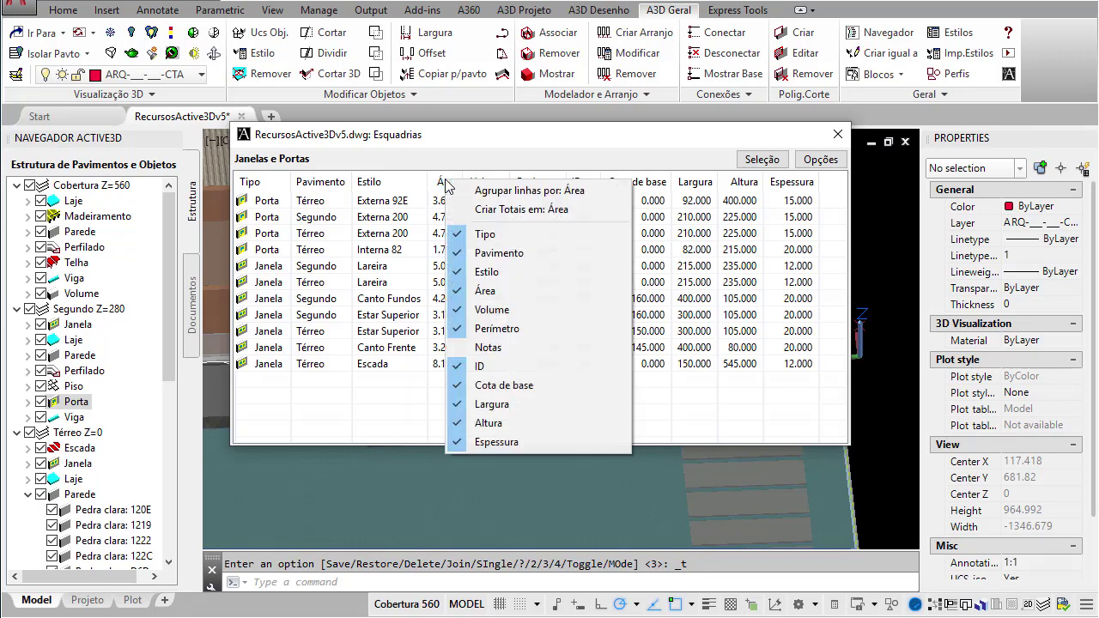
{"action": "left_click", "coordinate": [514, 209]}
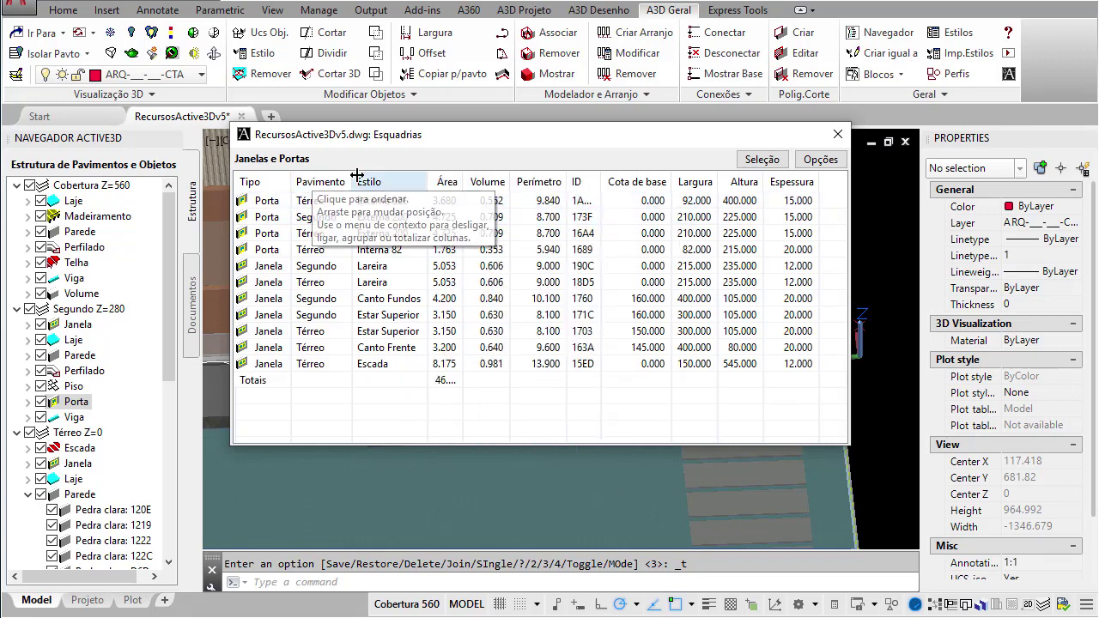
{"action": "right_click", "coordinate": [265, 186]}
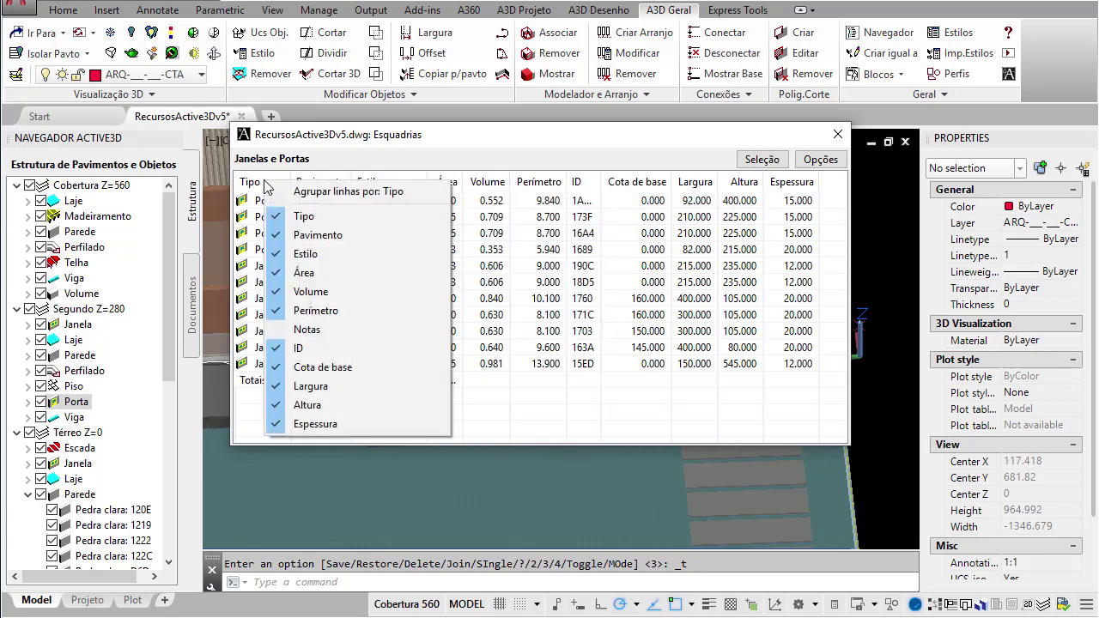
{"action": "left_click", "coordinate": [372, 194]}
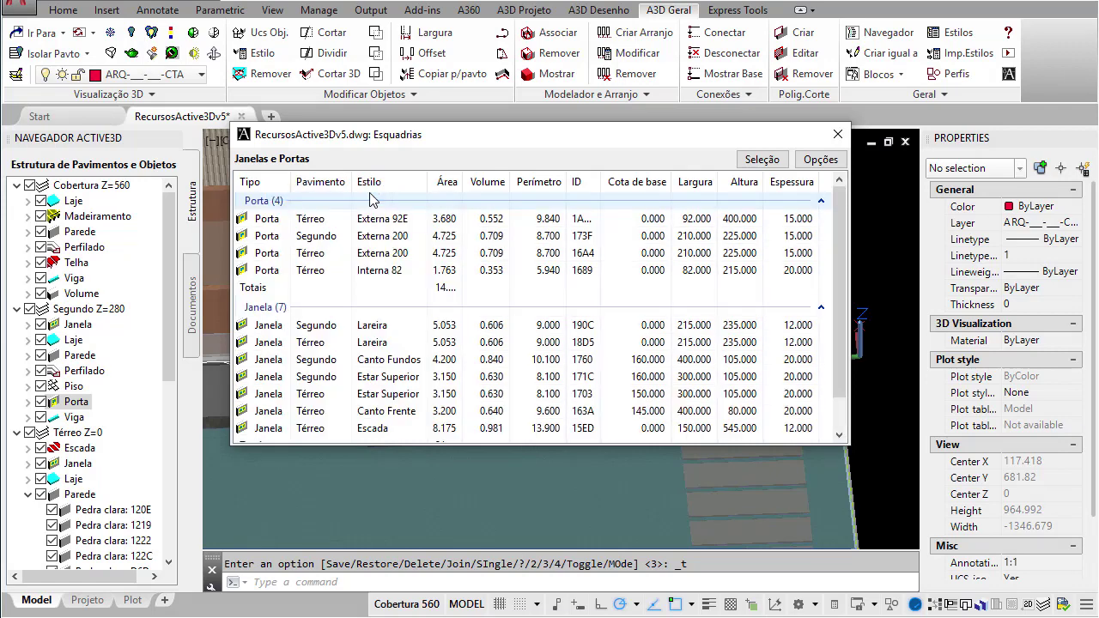
Widen the Área column to fit its totals, then enlarge and reposition the Esquadrias window so all rows show.
{"action": "double_click", "coordinate": [463, 182]}
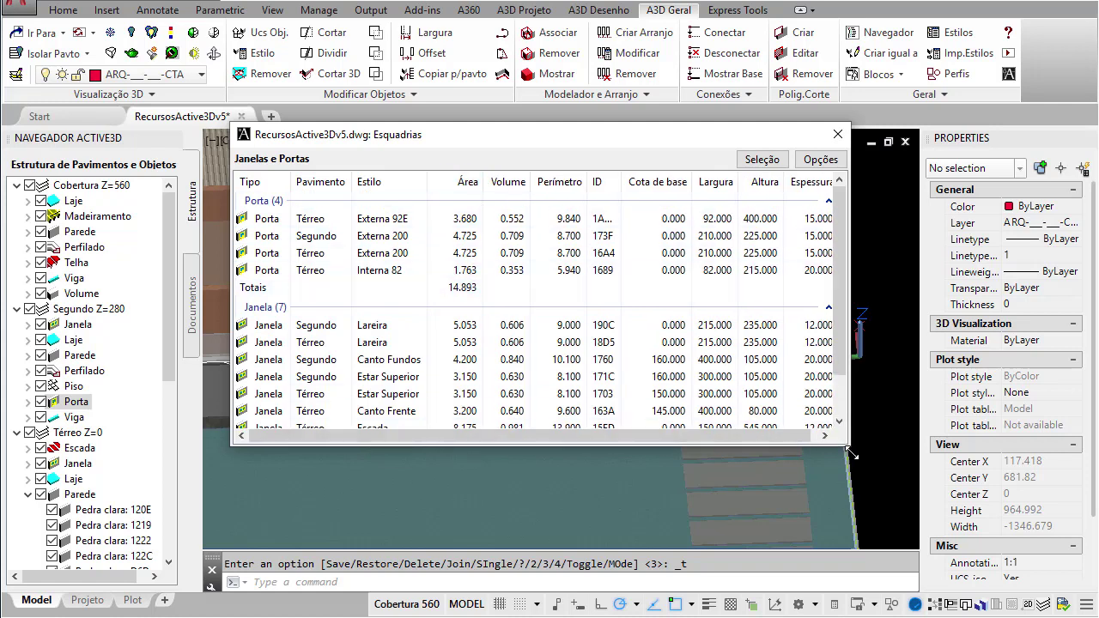
{"action": "left_click_drag", "start_coordinate": [848, 448], "coordinate": [885, 475]}
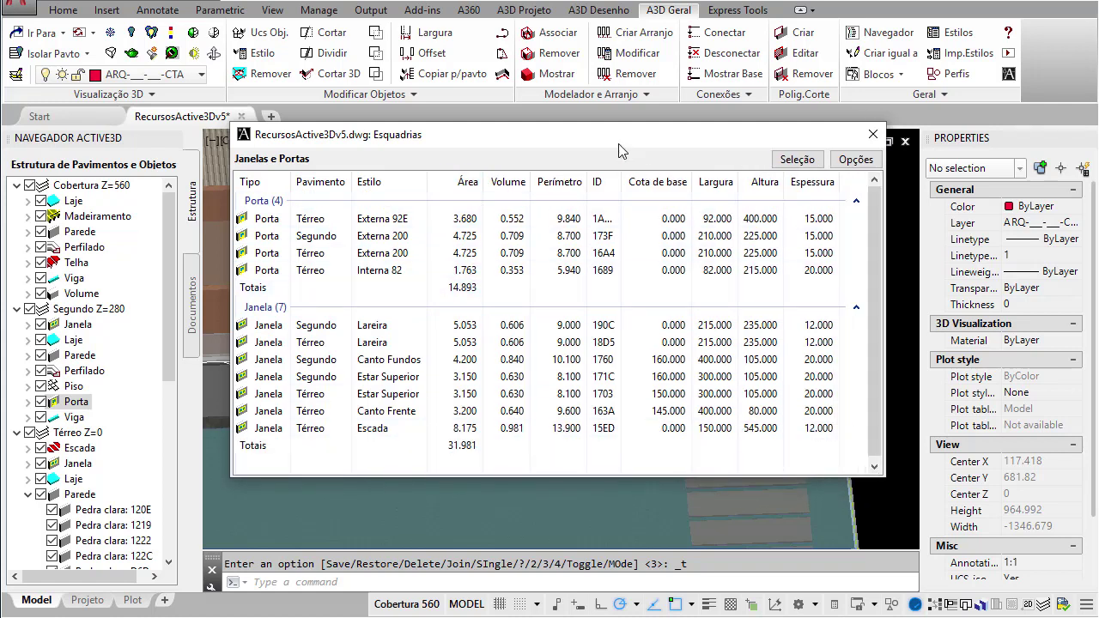
{"action": "left_click_drag", "start_coordinate": [624, 153], "coordinate": [496, 116]}
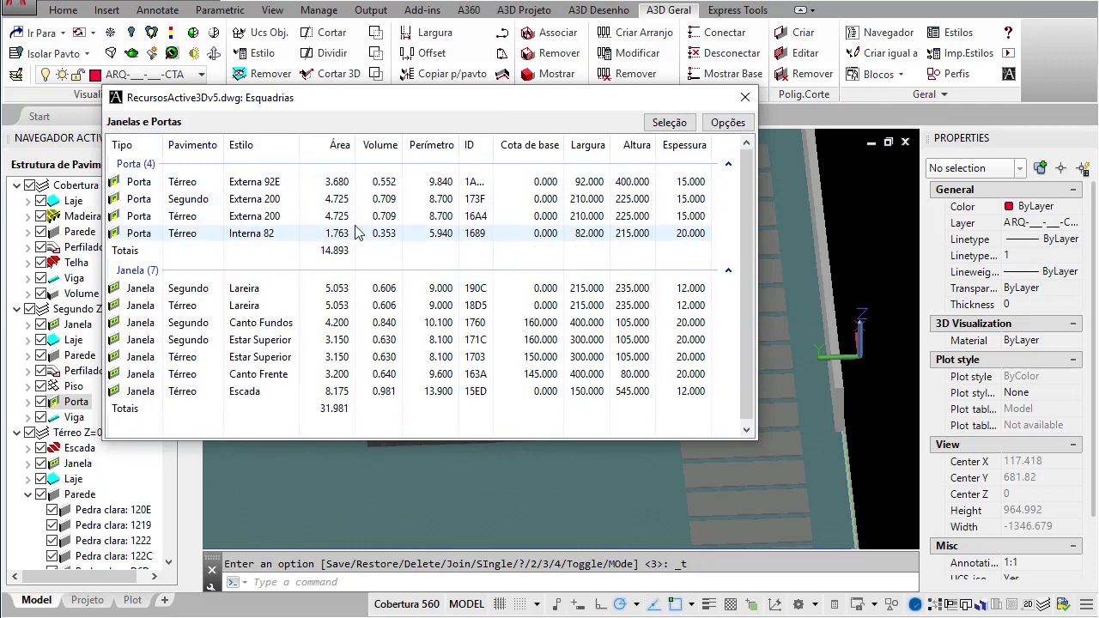
Remove the row grouping and merge similar Esquadrias rows by comparing Tipo and Estilo.
{"action": "right_click", "coordinate": [232, 146]}
{"action": "left_click", "coordinate": [325, 179]}
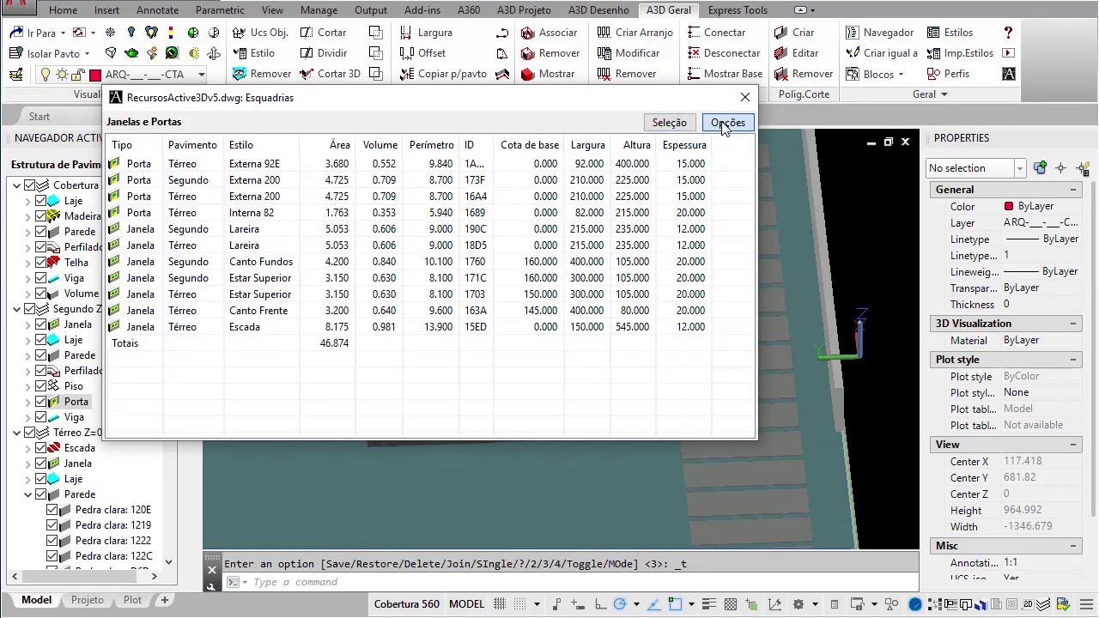
{"action": "left_click", "coordinate": [729, 122]}
{"action": "left_click", "coordinate": [362, 280]}
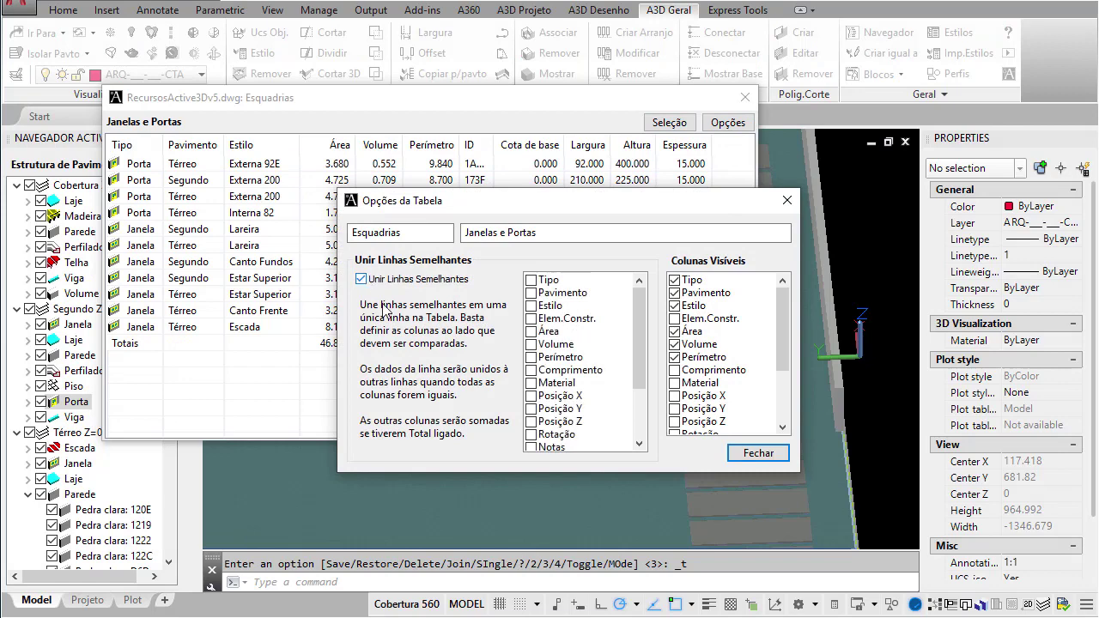
{"action": "left_click", "coordinate": [532, 280]}
{"action": "left_click", "coordinate": [532, 307]}
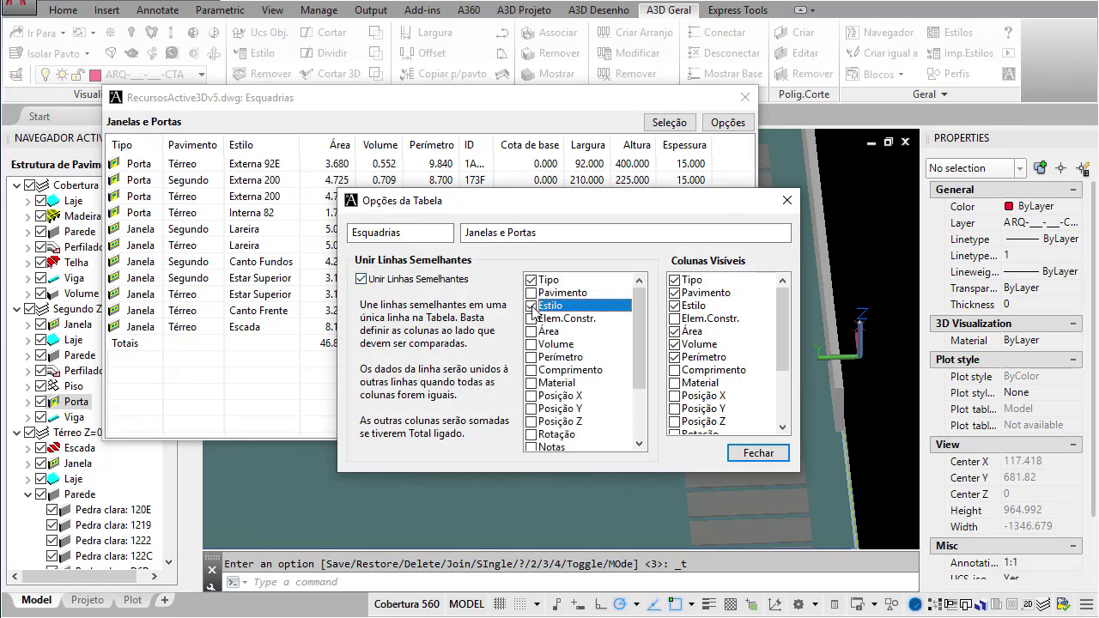
{"action": "left_click", "coordinate": [748, 451]}
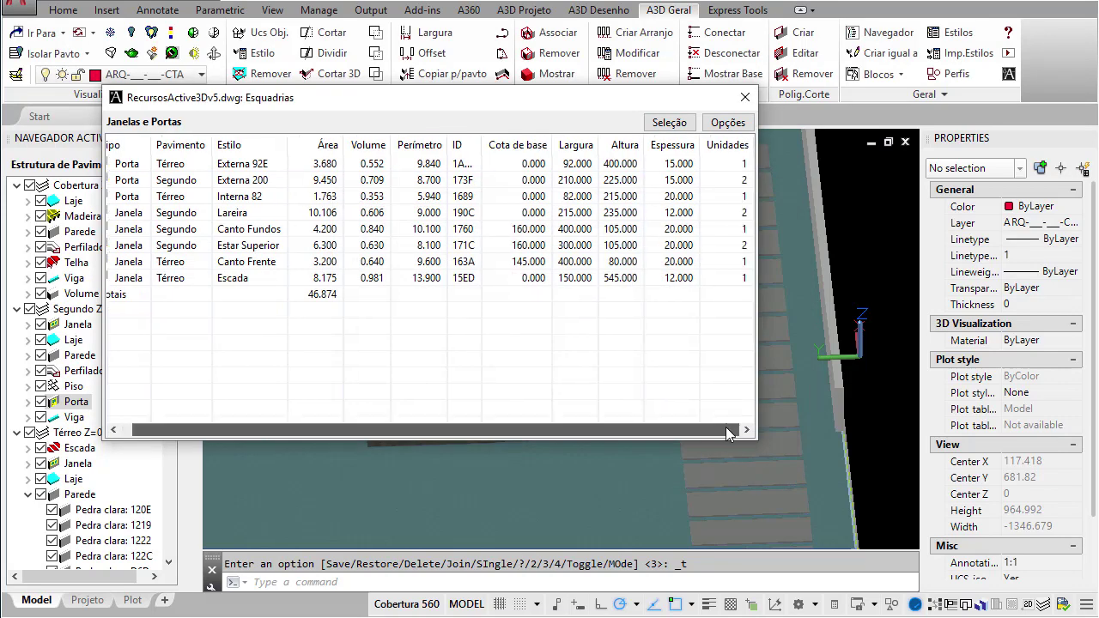
Move the Unidades column between Pavimento and Estilo in the Esquadrias table.
{"action": "left_click_drag", "start_coordinate": [719, 148], "coordinate": [222, 146]}
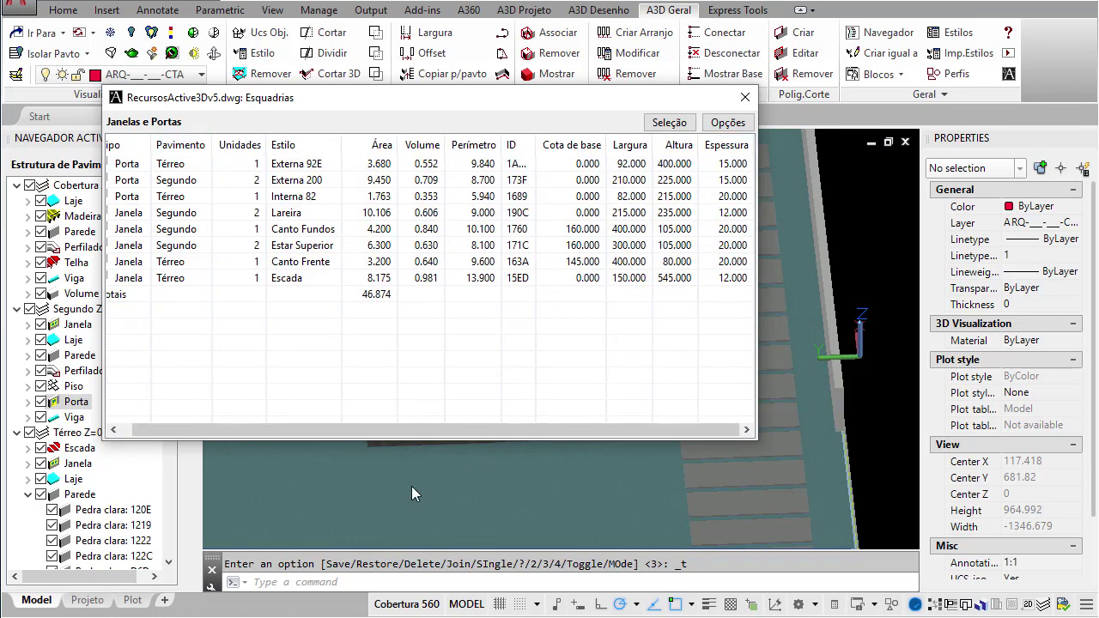
{"action": "left_click_drag", "start_coordinate": [383, 432], "coordinate": [371, 433]}
{"action": "left_click", "coordinate": [193, 145]}
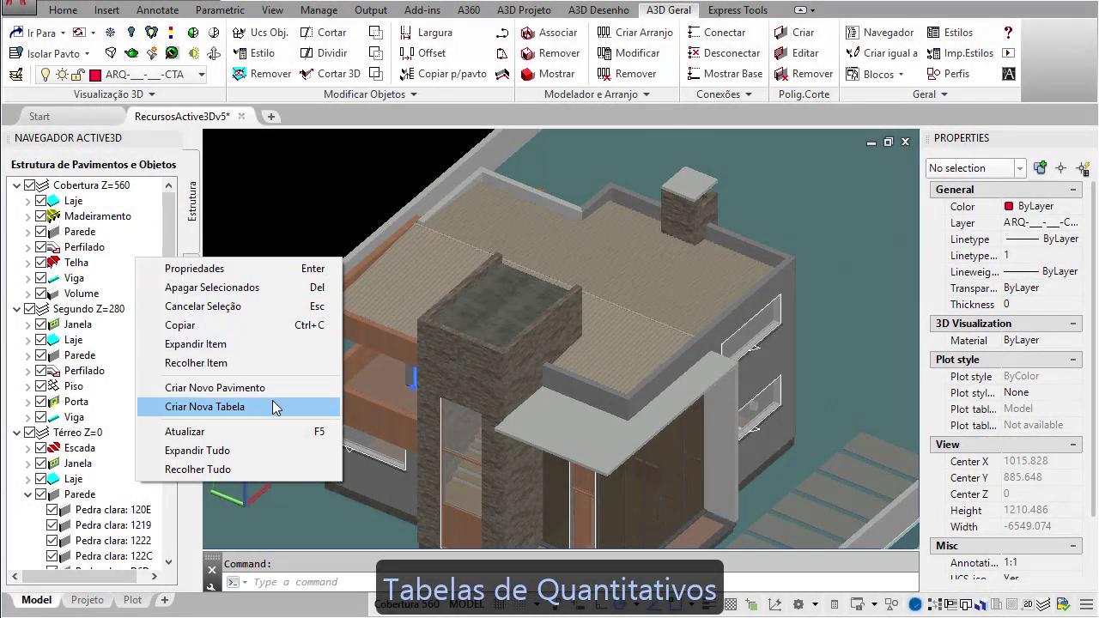
Create a new Tabela de Quantitativos, and reposition and shrink its window over the model.
{"action": "left_click", "coordinate": [275, 407]}
{"action": "left_click", "coordinate": [661, 421]}
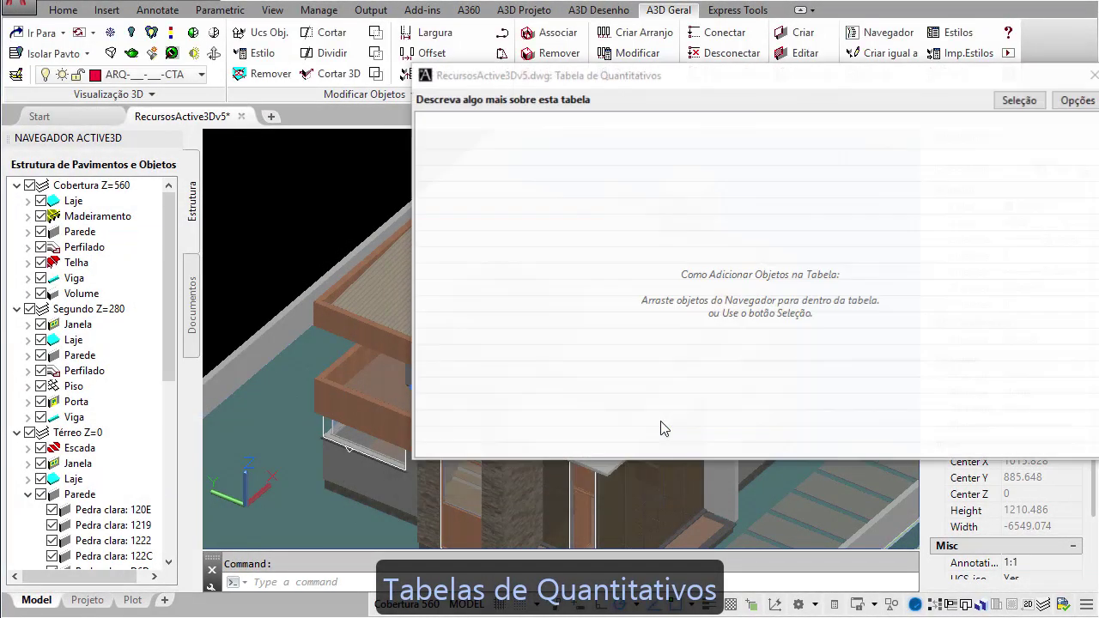
{"action": "left_click_drag", "start_coordinate": [677, 80], "coordinate": [520, 68]}
{"action": "left_click_drag", "start_coordinate": [949, 447], "coordinate": [798, 326]}
Add the three stone walls of the stair tower to the Tabela de Quantitativos by selecting them in the model.
{"action": "left_click", "coordinate": [709, 91]}
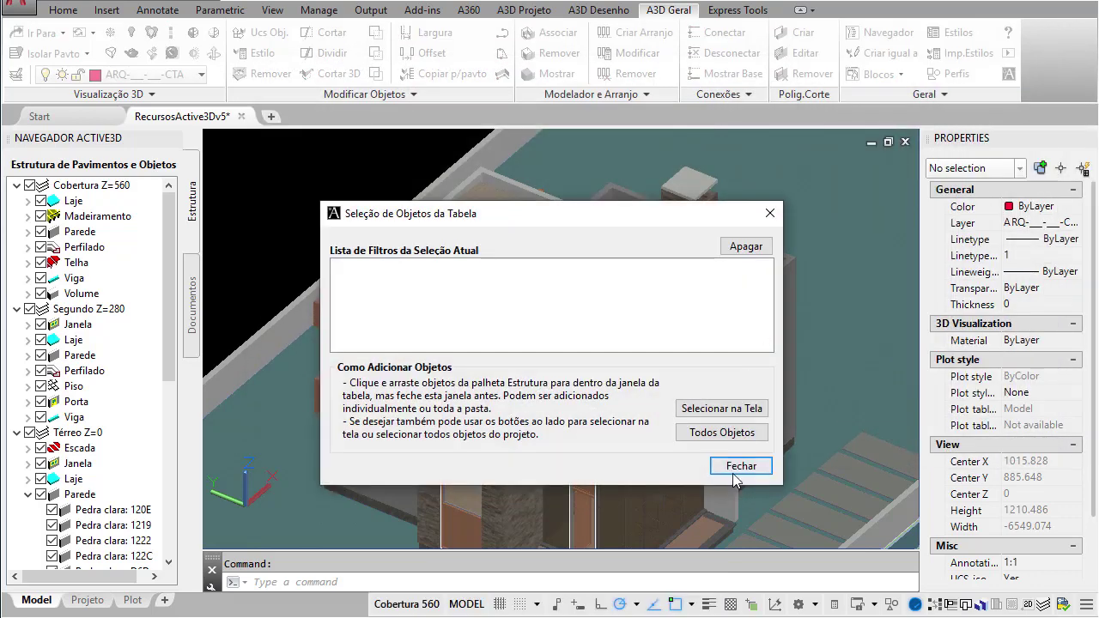
{"action": "left_click", "coordinate": [721, 408]}
{"action": "left_click", "coordinate": [519, 356]}
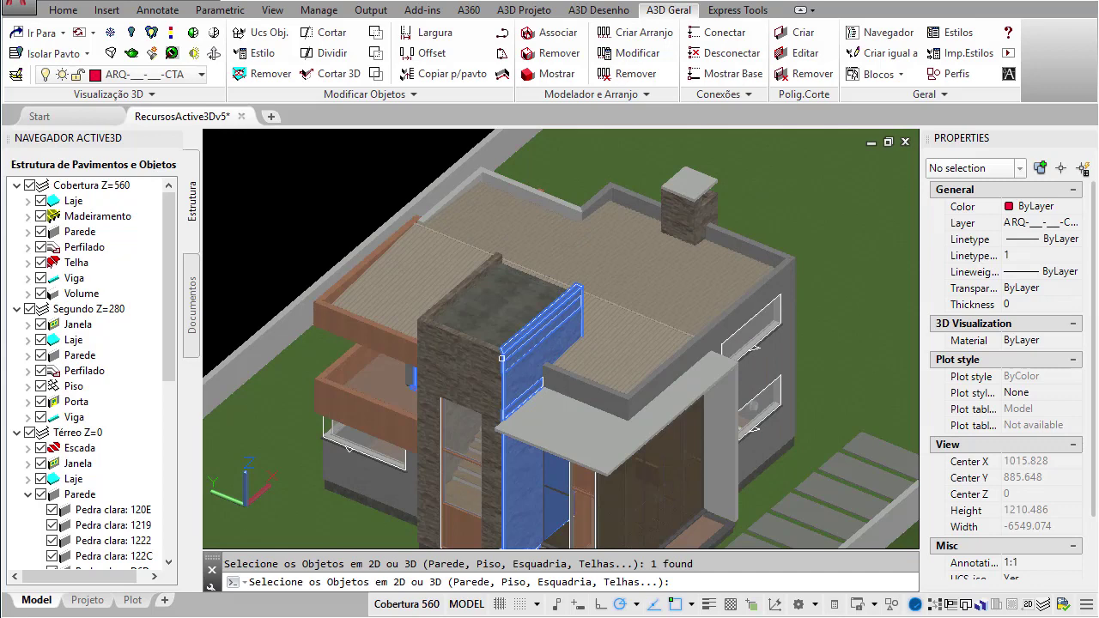
{"action": "left_click", "coordinate": [472, 344]}
{"action": "left_click", "coordinate": [446, 300]}
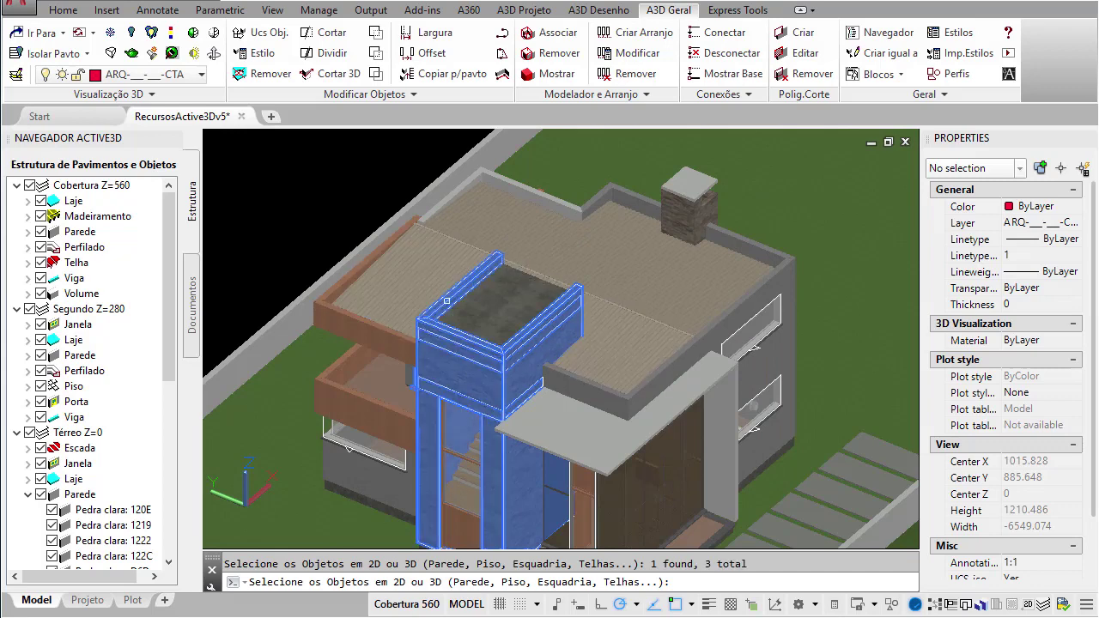
{"action": "key", "text": "Return"}
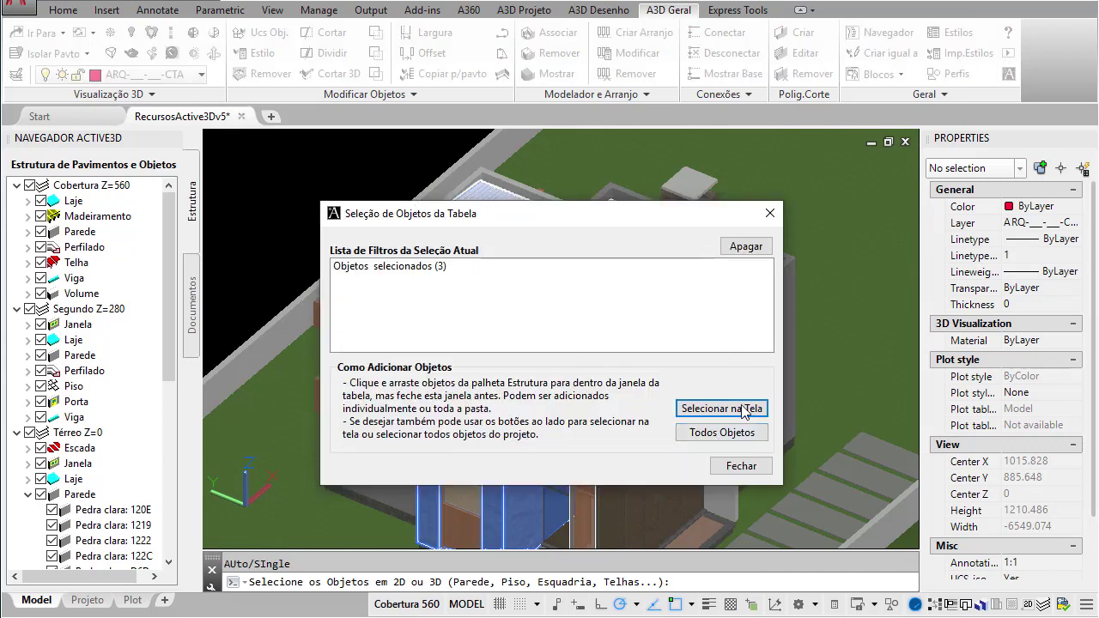
{"action": "left_click", "coordinate": [741, 465]}
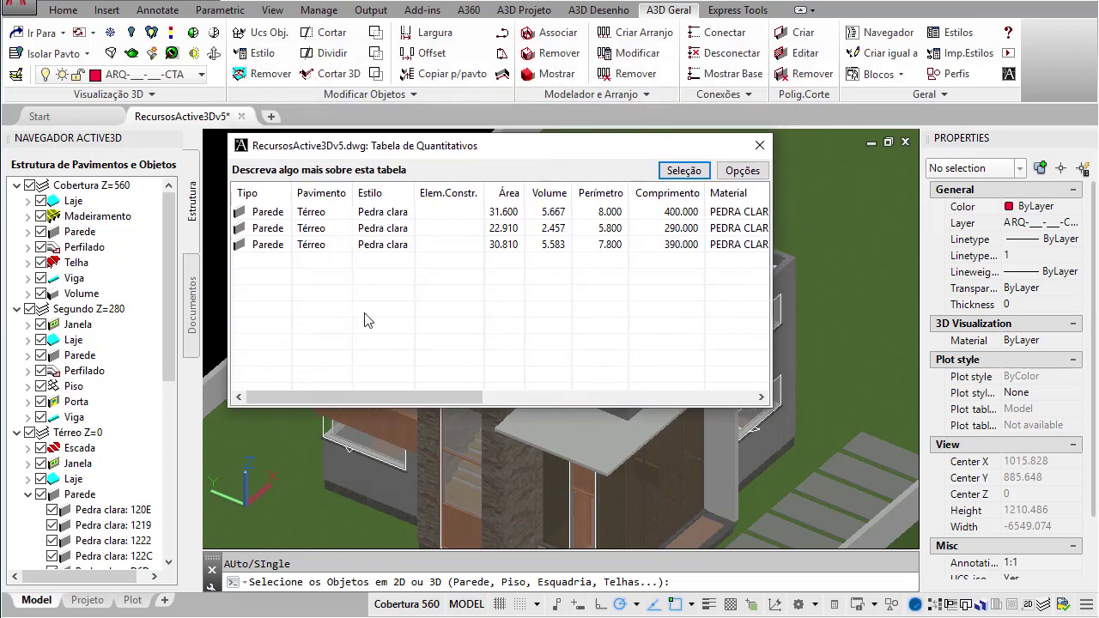
Add the Cobertura floor's Madeiramento group to the Tabela de Quantitativos and check its filter in the object selection.
{"action": "left_click_drag", "start_coordinate": [78, 220], "coordinate": [316, 320]}
{"action": "left_click", "coordinate": [687, 171]}
{"action": "left_click", "coordinate": [487, 280]}
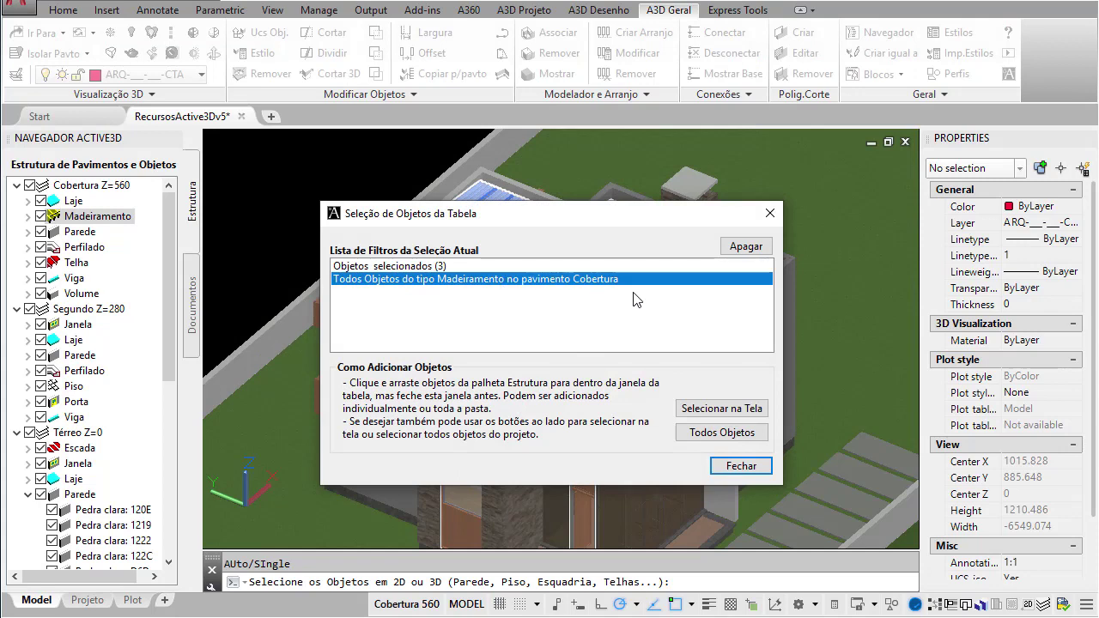
{"action": "left_click", "coordinate": [760, 469]}
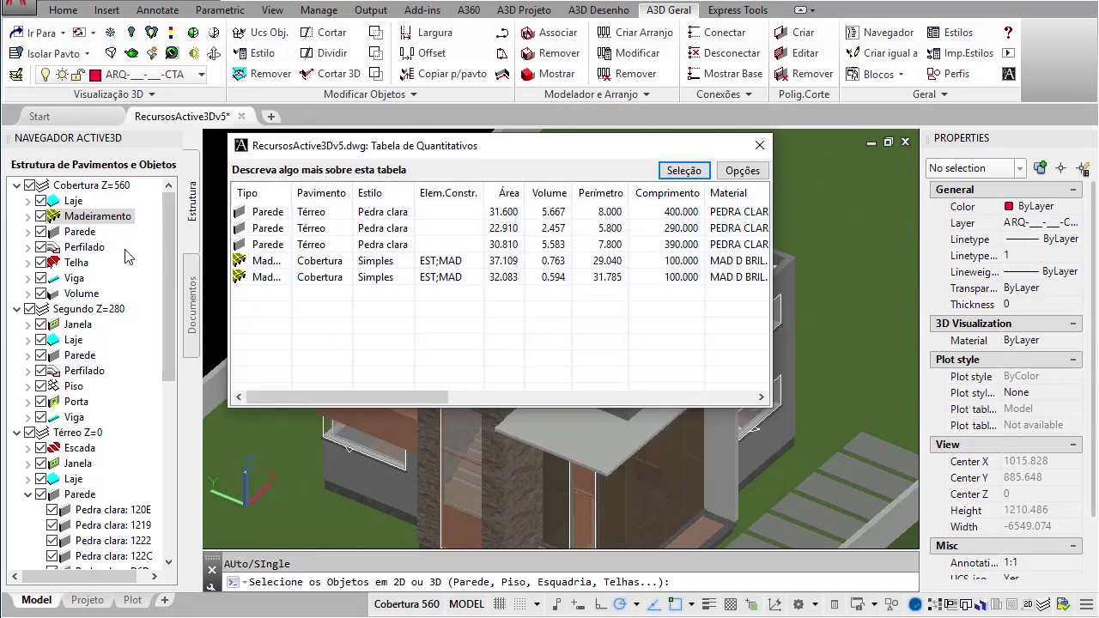
Add a Reboco liso wall from the Cobertura floor to the table, filtering for all objects with that wall style.
{"action": "left_click", "coordinate": [30, 233]}
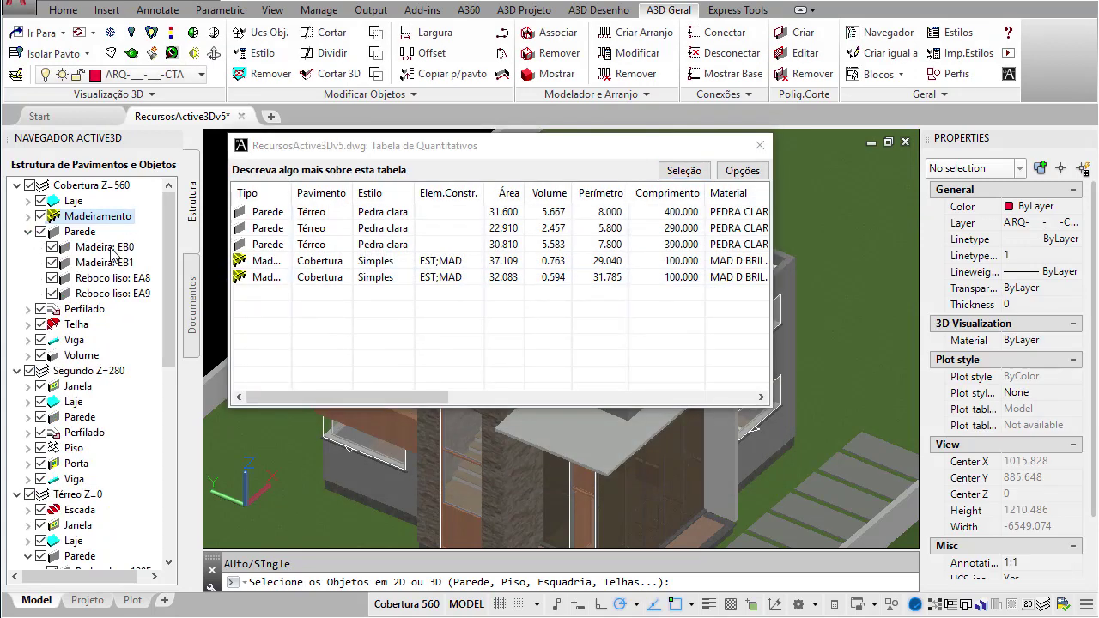
{"action": "left_click_drag", "start_coordinate": [110, 279], "coordinate": [432, 362]}
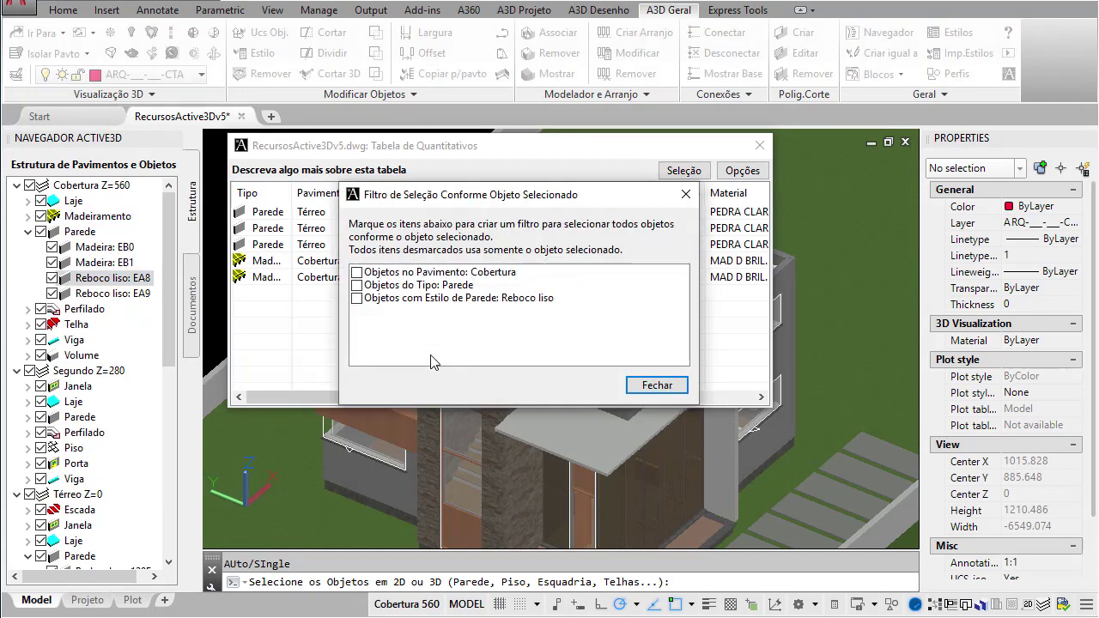
{"action": "left_click", "coordinate": [357, 298]}
{"action": "left_click", "coordinate": [657, 385]}
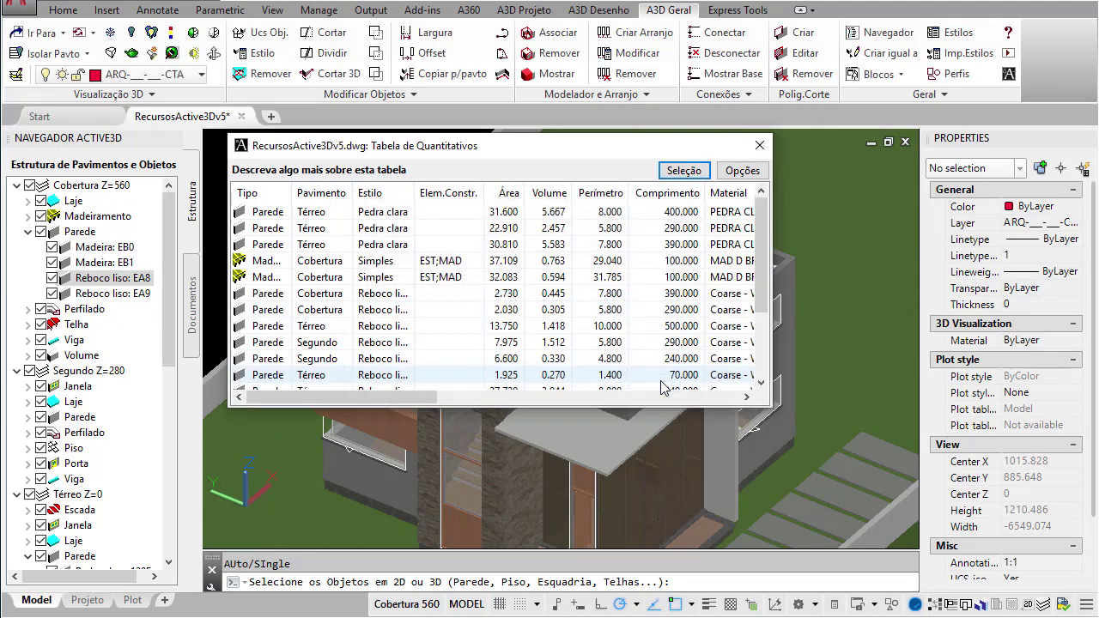
Enlarge the Tabela de Quantitativos window, widen the Estilo column and inspect the remaining columns of the first Madeiramento row.
{"action": "left_click_drag", "start_coordinate": [771, 407], "coordinate": [859, 527]}
{"action": "left_click_drag", "start_coordinate": [412, 194], "coordinate": [440, 191]}
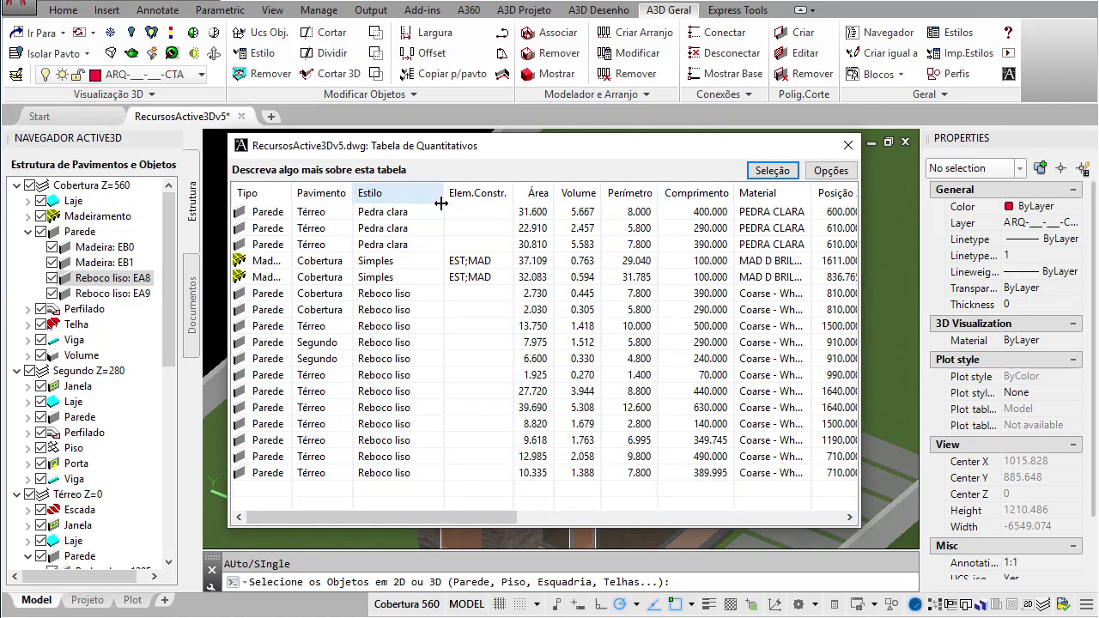
{"action": "left_click", "coordinate": [472, 266]}
{"action": "left_click_drag", "start_coordinate": [447, 516], "coordinate": [685, 521]}
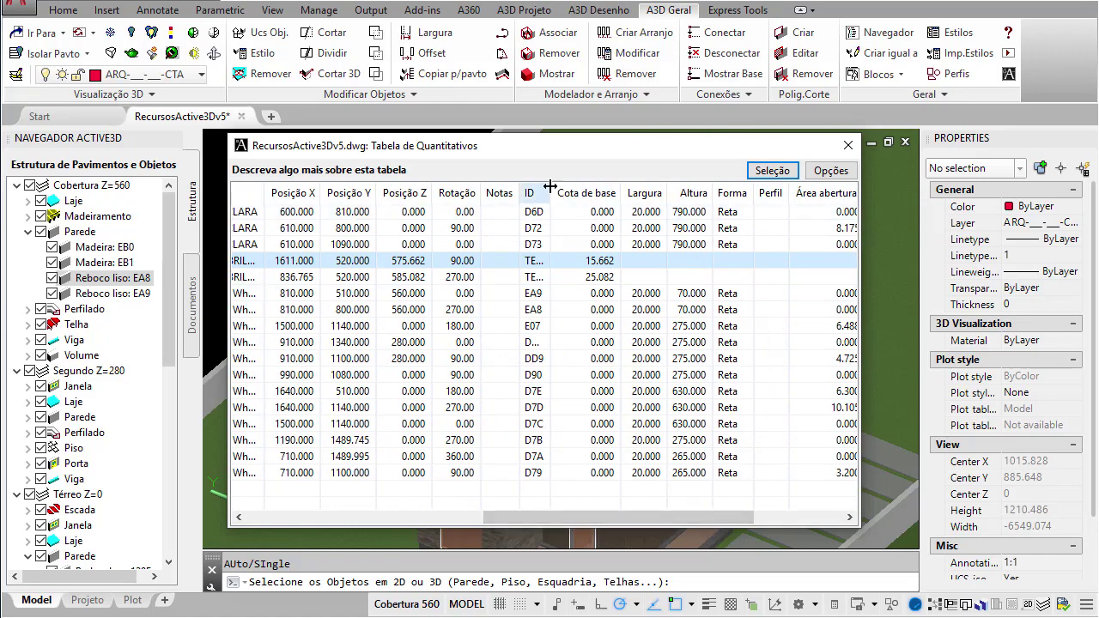
Widen the ID column of the Tabela de Quantitativos and return to its first columns.
{"action": "left_click_drag", "start_coordinate": [551, 192], "coordinate": [598, 192]}
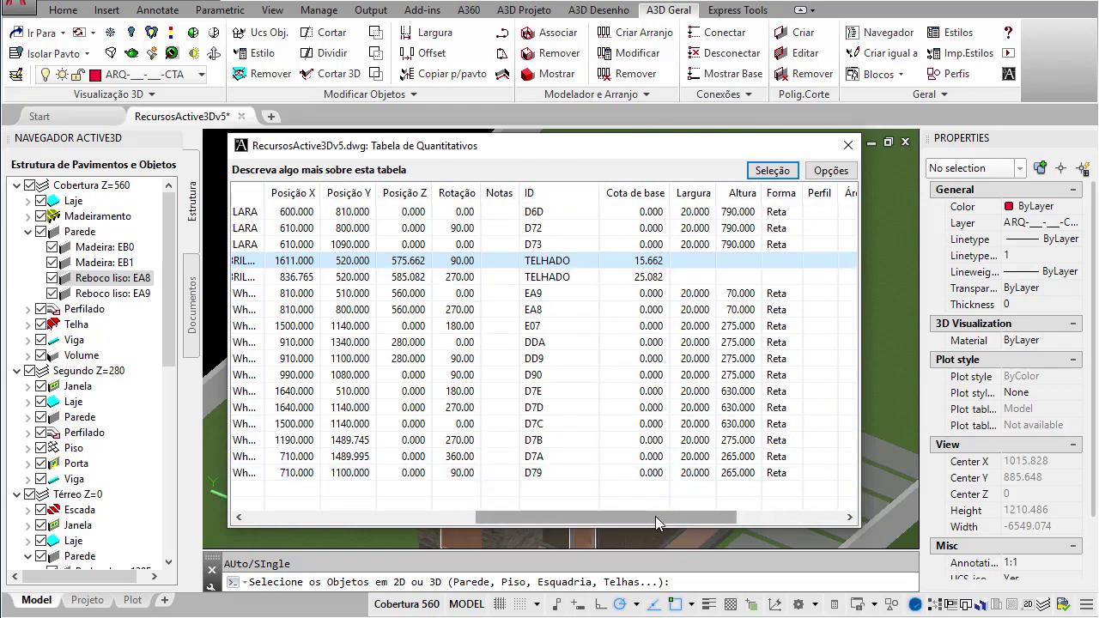
{"action": "left_click_drag", "start_coordinate": [656, 521], "coordinate": [426, 520]}
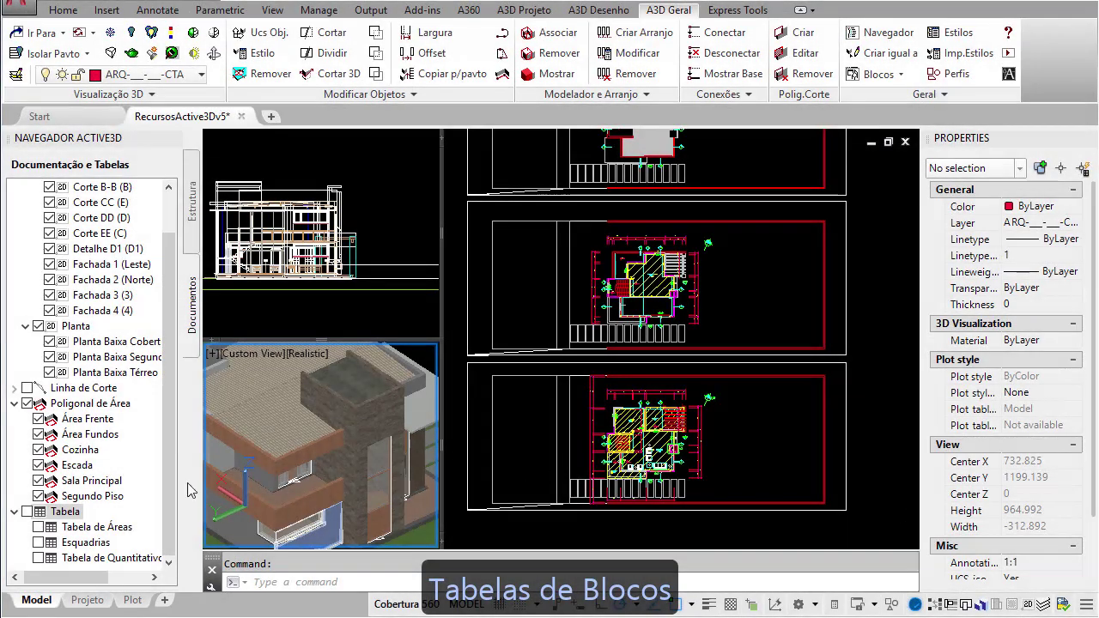
Create a new table of the Blocos type in the project documentation.
{"action": "right_click", "coordinate": [146, 463]}
{"action": "left_click", "coordinate": [227, 556]}
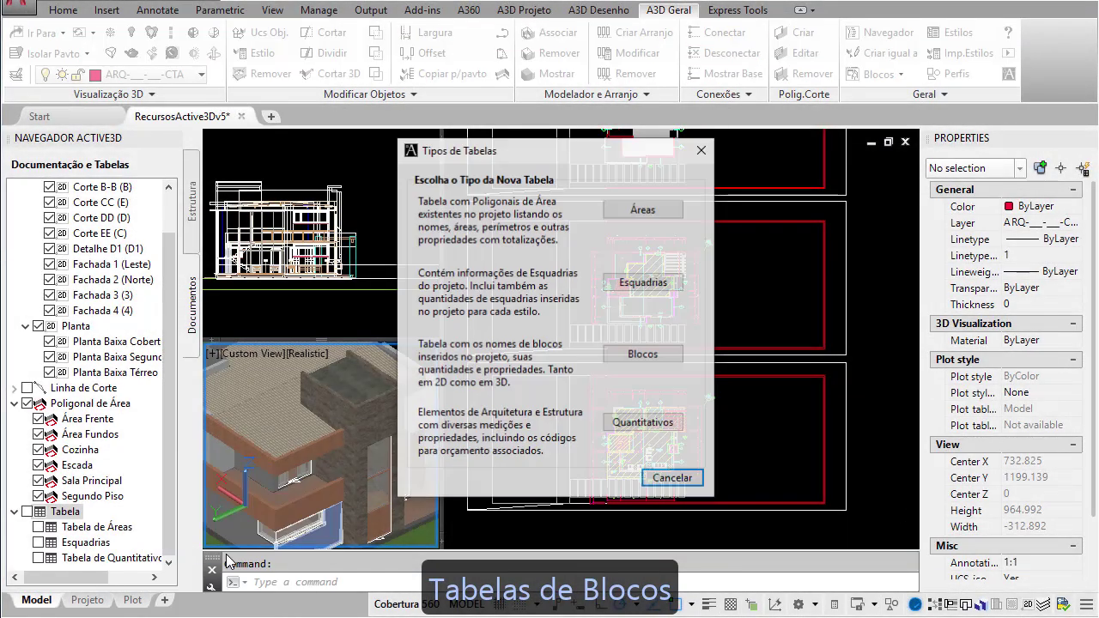
{"action": "left_click", "coordinate": [642, 354]}
Add the blocks of the two lower floor plans to the Tabela de Blocos by crossing selection in the drawing.
{"action": "left_click", "coordinate": [867, 204]}
{"action": "left_click", "coordinate": [718, 407]}
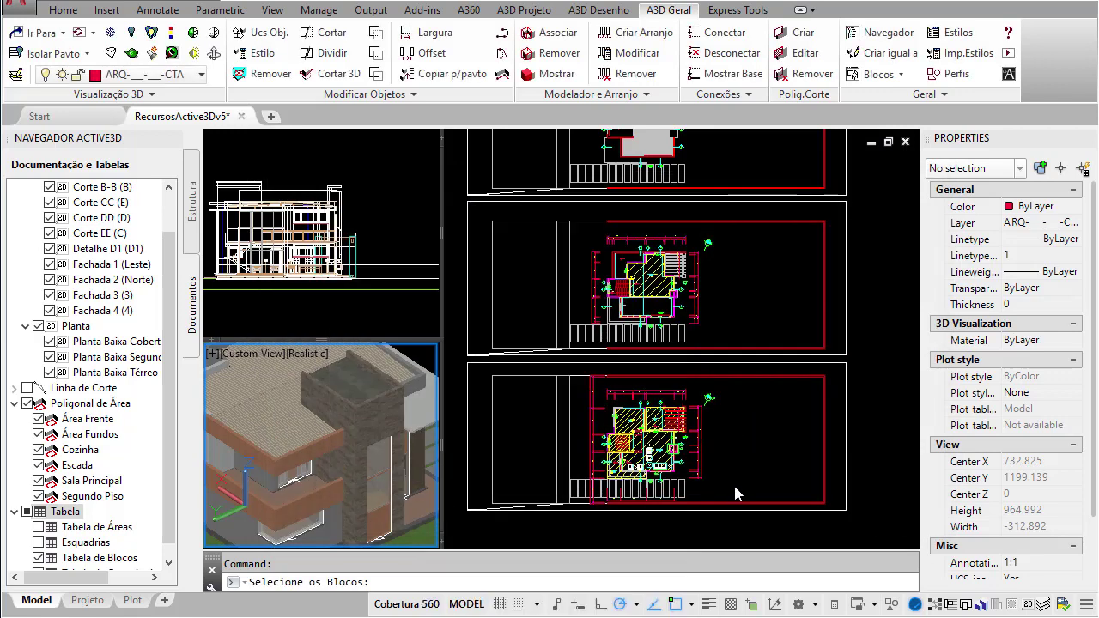
{"action": "left_click", "coordinate": [732, 498]}
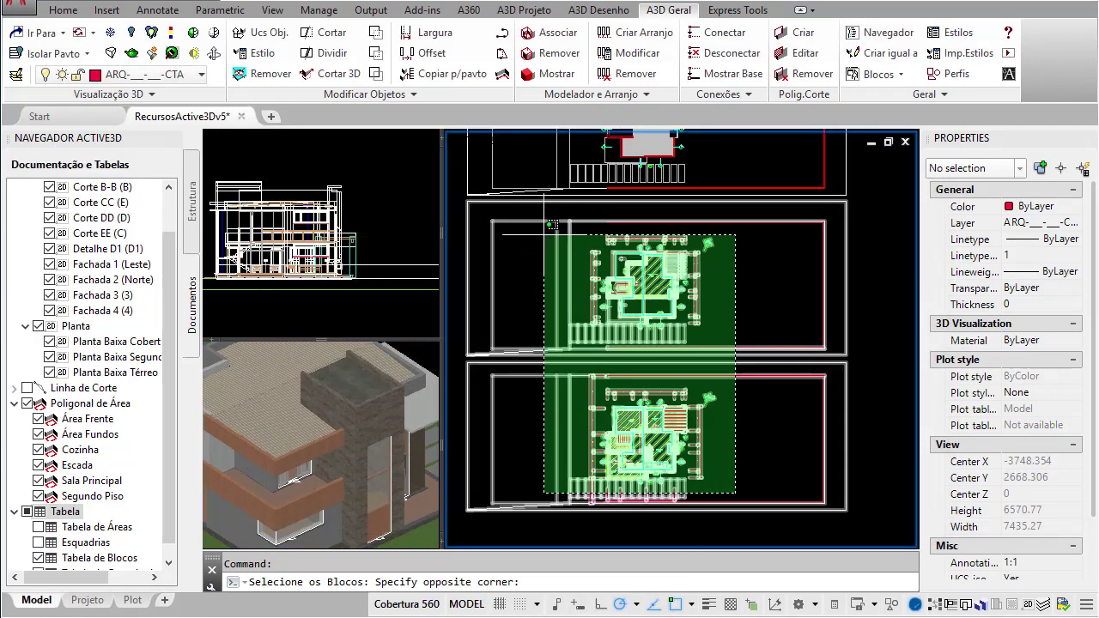
{"action": "left_click", "coordinate": [543, 234]}
{"action": "key", "text": "Return"}
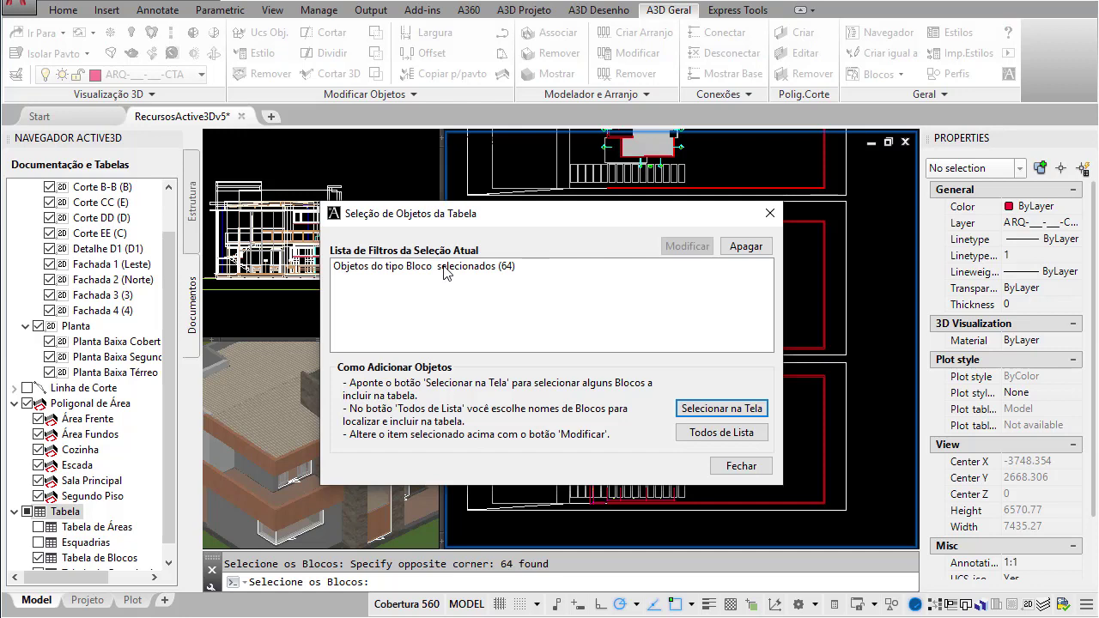
{"action": "left_click", "coordinate": [733, 466]}
Enlarge the Tabela de Blocos window and hide its Posição X, Y, Z, Escala X, Y, Z and Rotação columns.
{"action": "left_click_drag", "start_coordinate": [631, 181], "coordinate": [513, 81]}
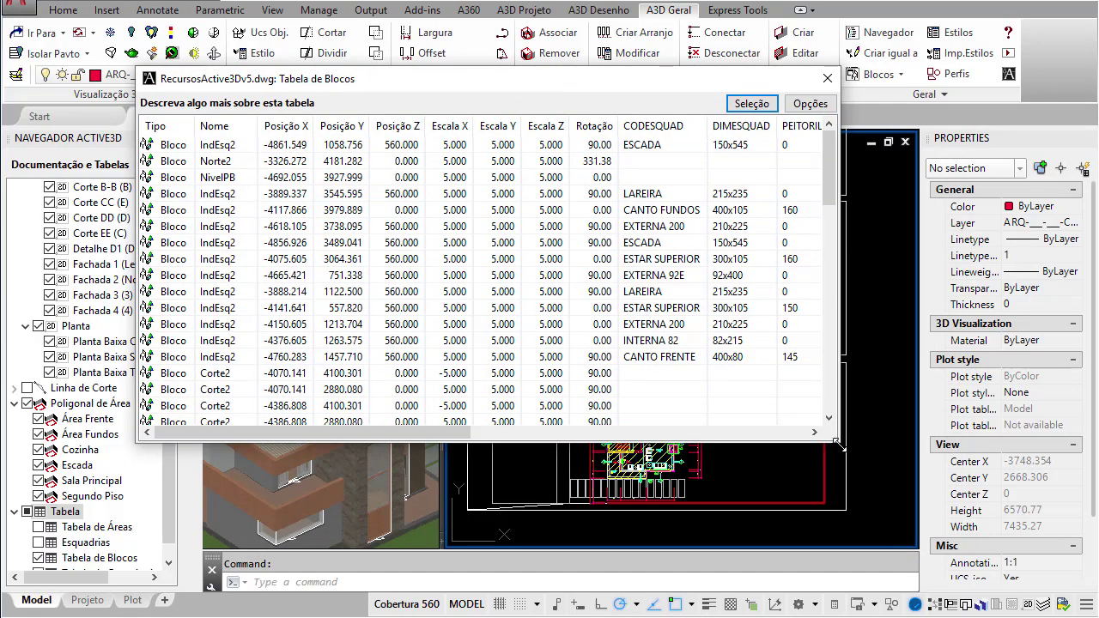
{"action": "left_click_drag", "start_coordinate": [839, 443], "coordinate": [932, 550]}
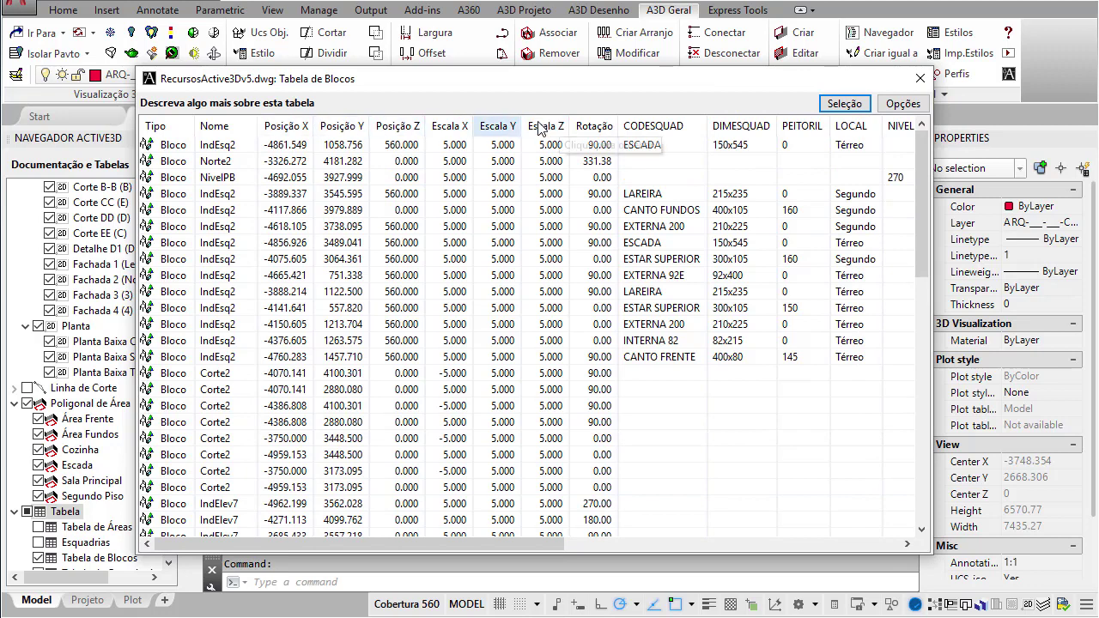
{"action": "left_click", "coordinate": [897, 105]}
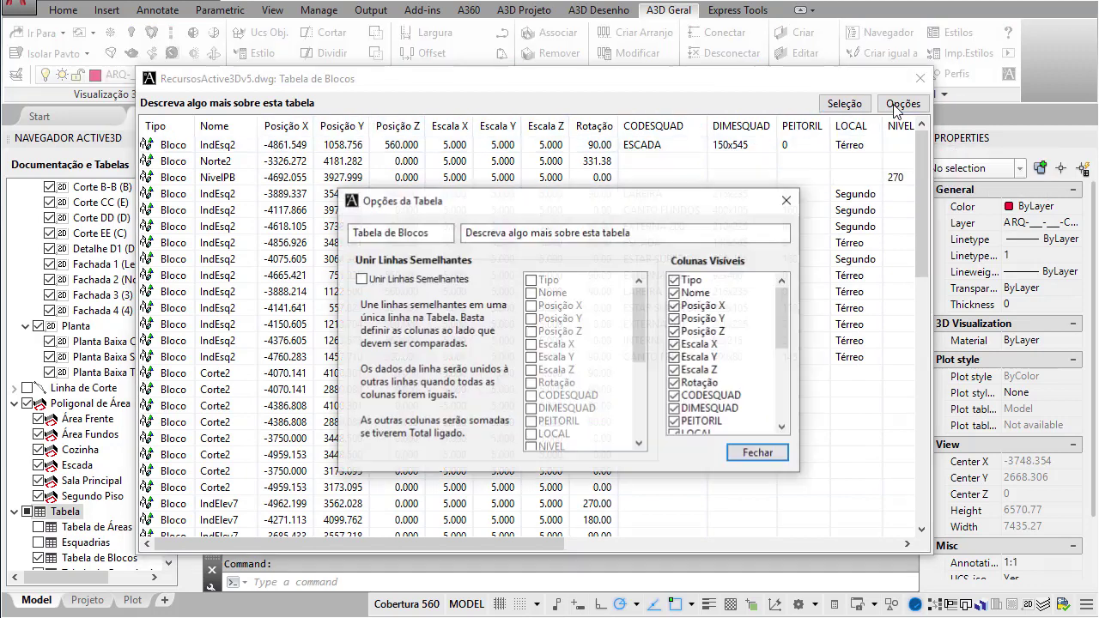
{"action": "left_click", "coordinate": [676, 306]}
{"action": "left_click_drag", "start_coordinate": [799, 475], "coordinate": [917, 596]}
{"action": "left_click", "coordinate": [736, 319]}
{"action": "left_click", "coordinate": [736, 332]}
{"action": "left_click", "coordinate": [736, 345]}
{"action": "left_click", "coordinate": [736, 357]}
{"action": "left_click", "coordinate": [736, 370]}
{"action": "left_click", "coordinate": [736, 383]}
{"action": "left_click", "coordinate": [876, 577]}
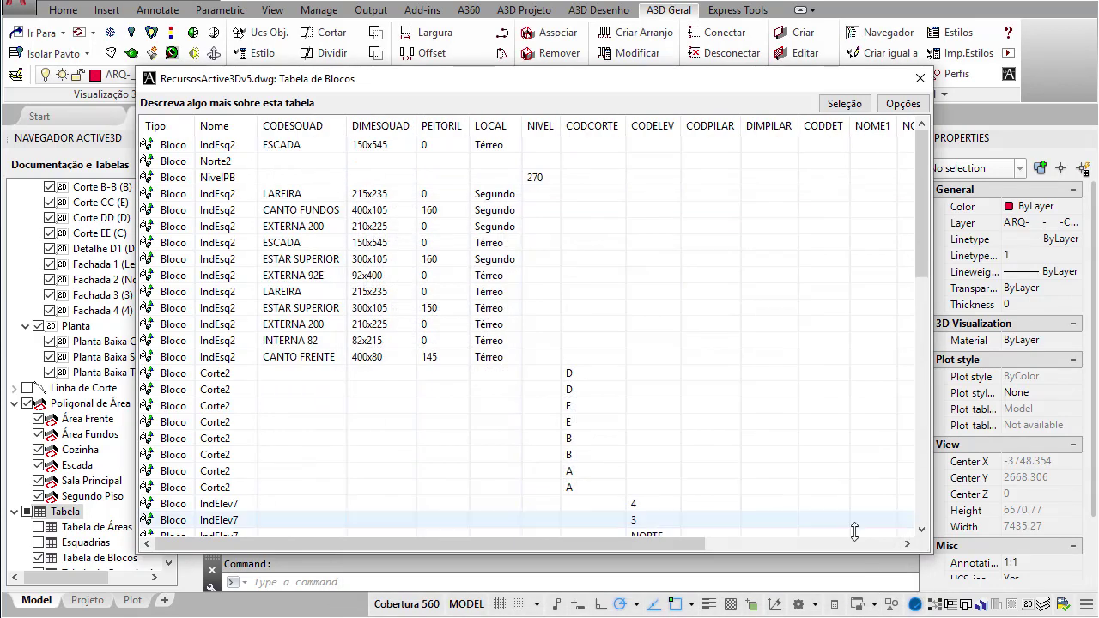
Sort the Tabela de Blocos by Nome and examine the IndEsq2 and IndPil1 rows.
{"action": "left_click", "coordinate": [229, 129]}
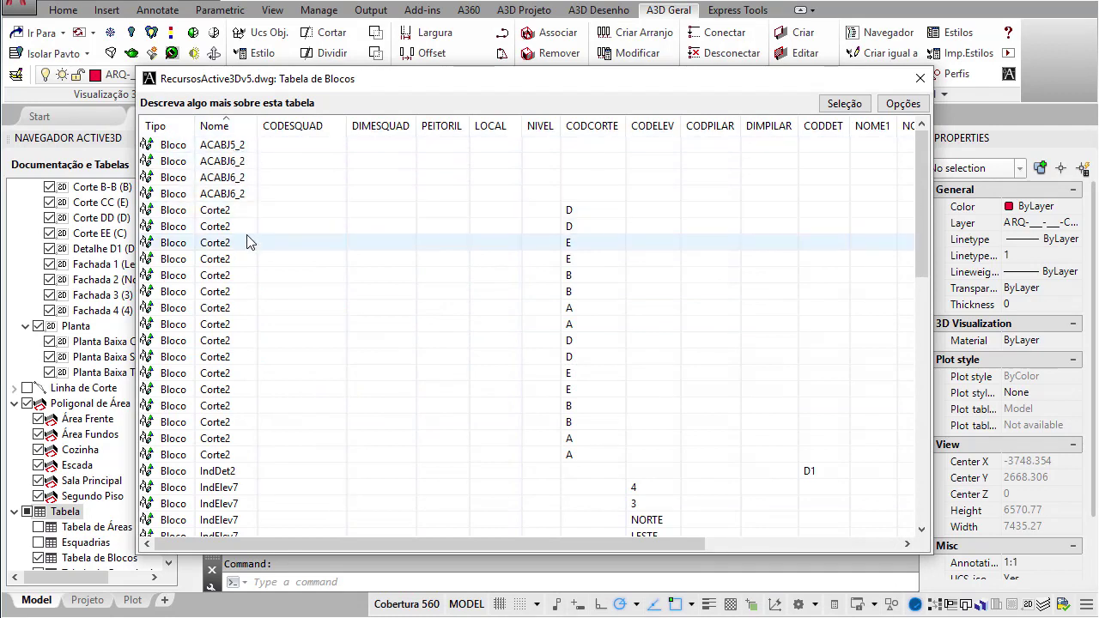
{"action": "left_click_drag", "start_coordinate": [922, 201], "coordinate": [942, 333]}
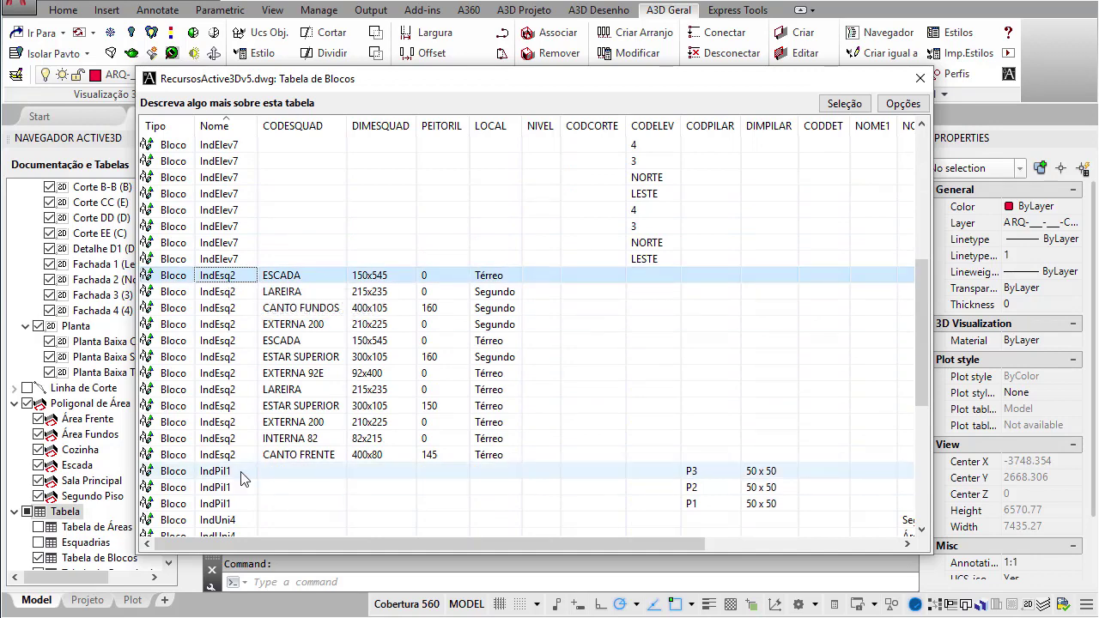
{"action": "left_click", "coordinate": [216, 471]}
Replace the Tabela de Blocos selection filter with all IndEsq2 blocks in any position, then shrink and close the table window.
{"action": "left_click", "coordinate": [844, 103]}
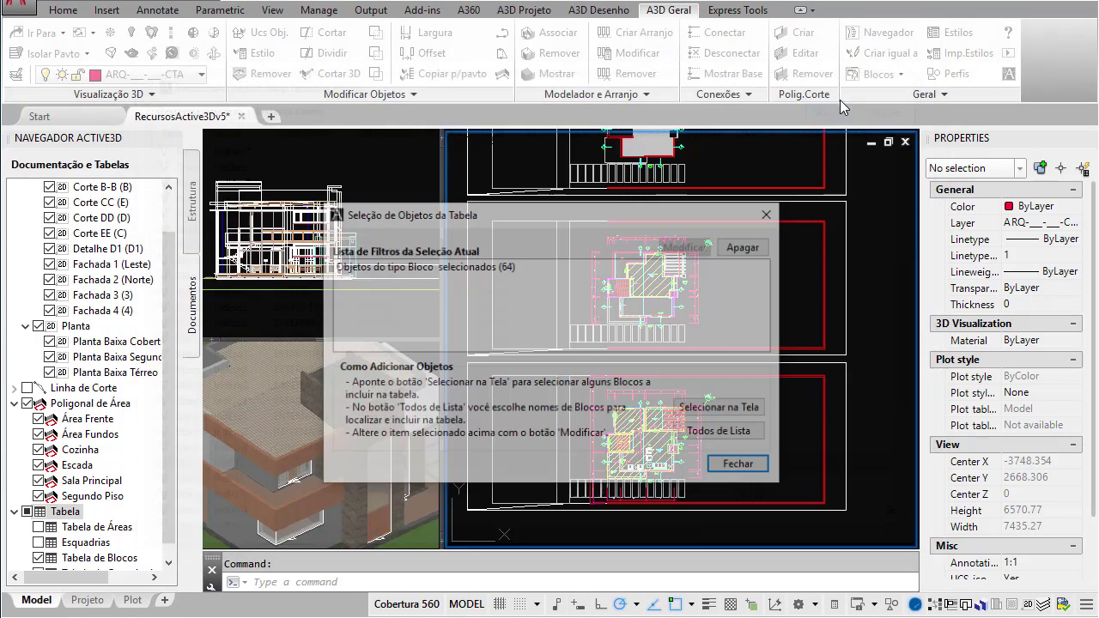
{"action": "left_click", "coordinate": [400, 271]}
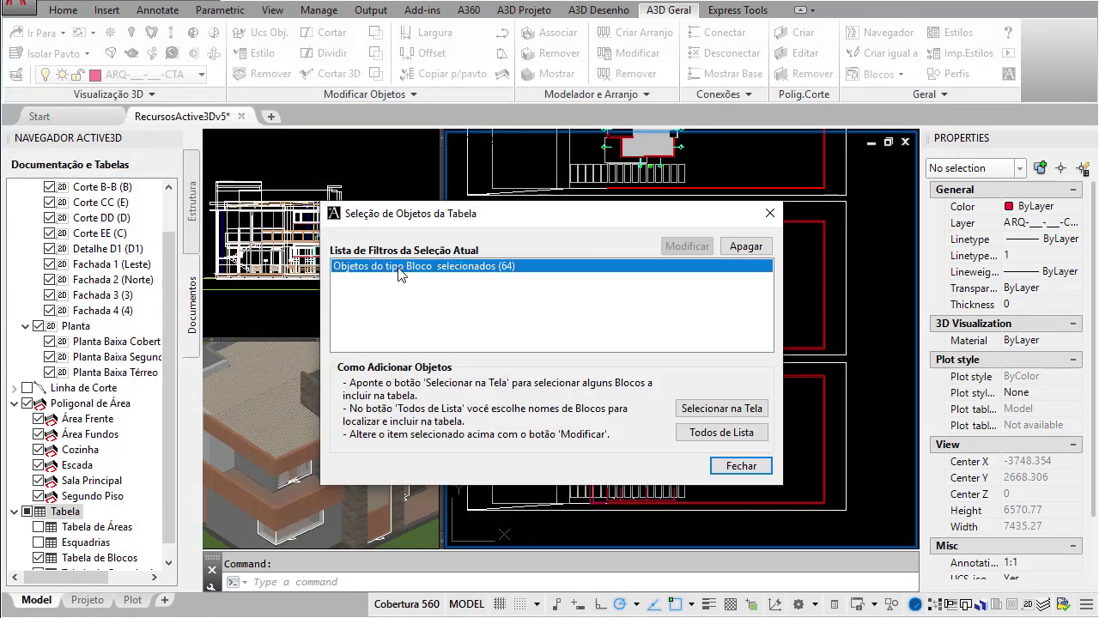
{"action": "left_click", "coordinate": [745, 246]}
{"action": "left_click", "coordinate": [744, 433]}
{"action": "scroll", "coordinate": [727, 327], "scroll_direction": "down", "scroll_amount": 1}
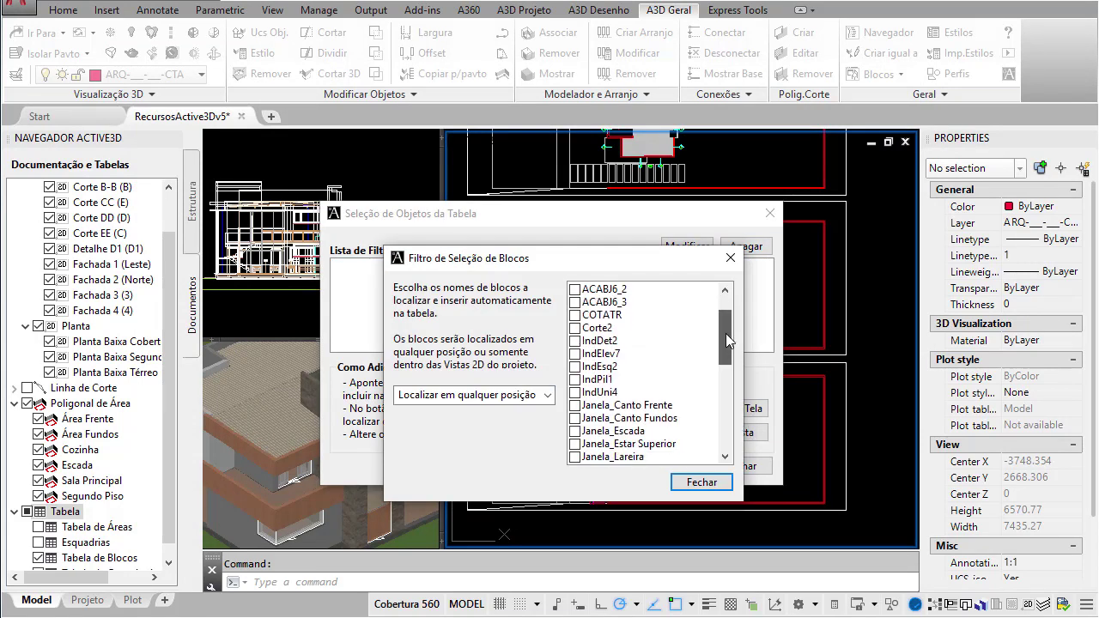
{"action": "left_click", "coordinate": [580, 370]}
{"action": "left_click", "coordinate": [697, 481]}
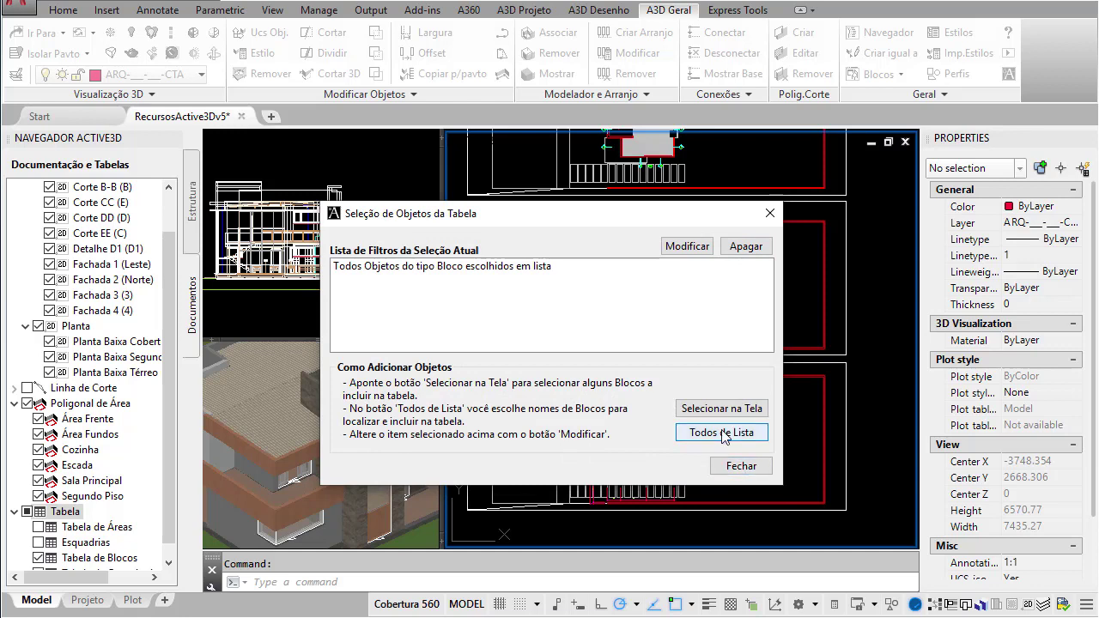
{"action": "left_click", "coordinate": [737, 465]}
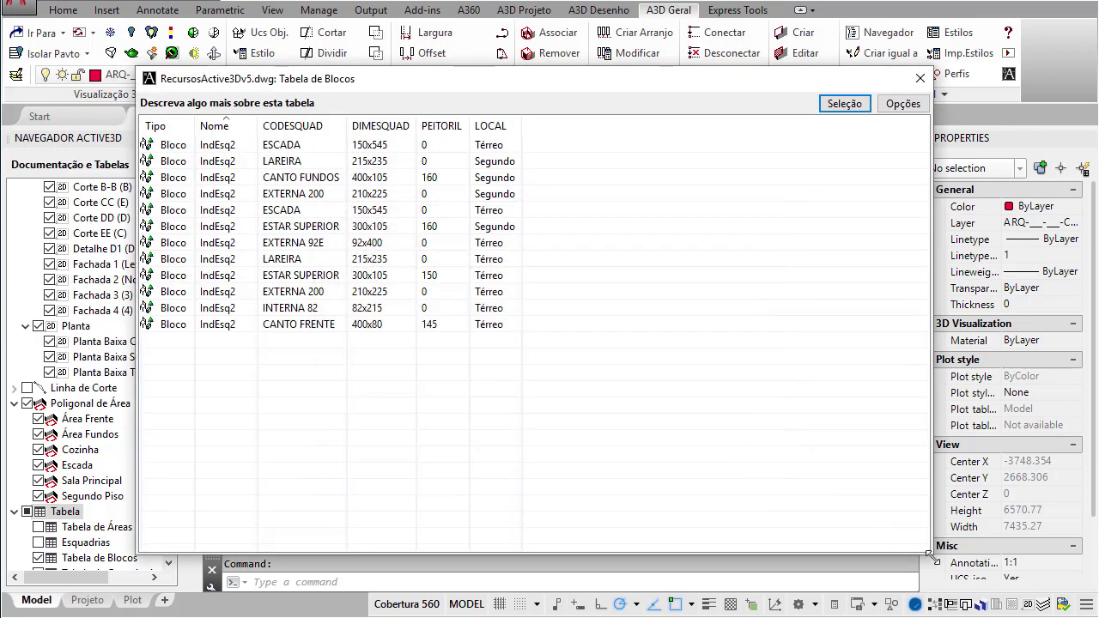
{"action": "left_click_drag", "start_coordinate": [932, 557], "coordinate": [803, 369]}
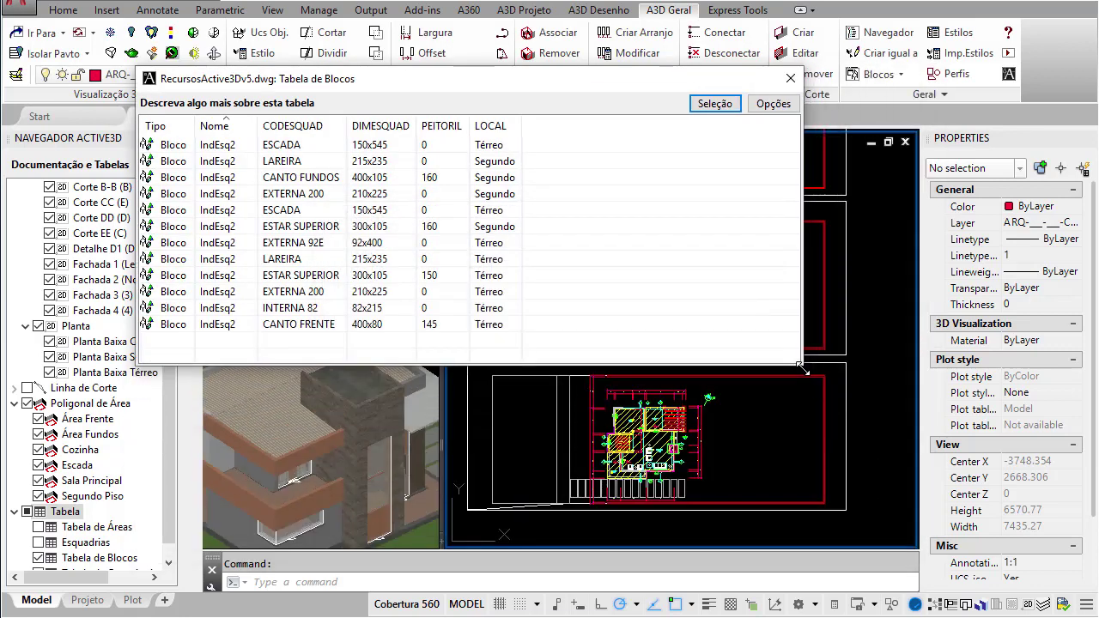
{"action": "left_click", "coordinate": [789, 80]}
Create a second Blocos table and fill it with all IndPil1 blocks chosen from the block list.
{"action": "right_click", "coordinate": [134, 510]}
{"action": "left_click", "coordinate": [275, 581]}
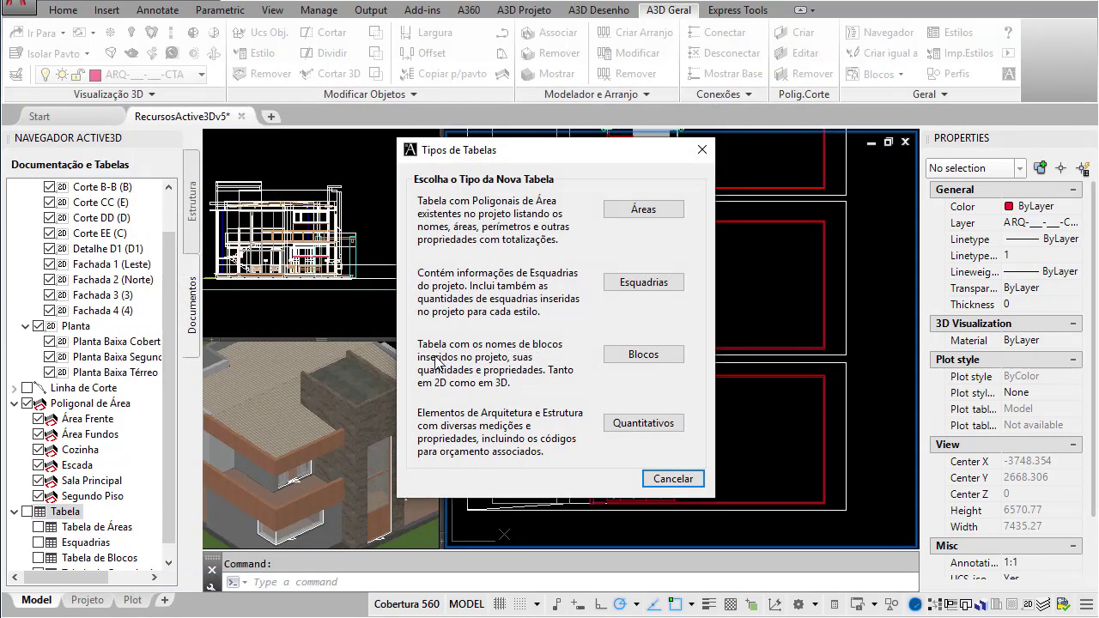
{"action": "left_click", "coordinate": [643, 355]}
{"action": "left_click", "coordinate": [713, 104]}
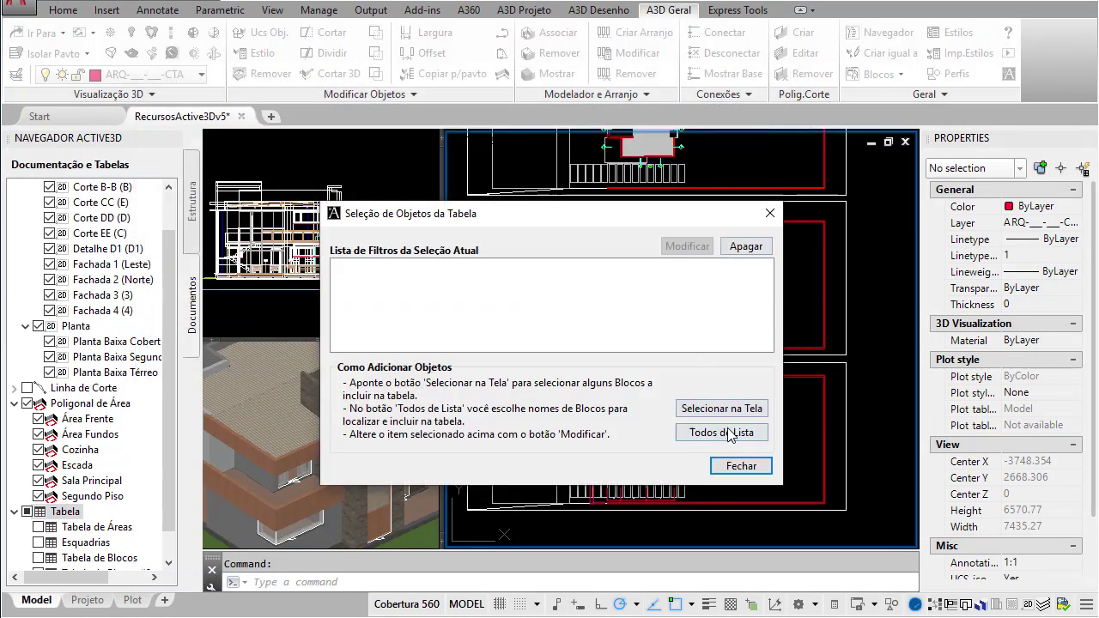
{"action": "left_click", "coordinate": [734, 432]}
{"action": "scroll", "coordinate": [727, 326], "scroll_direction": "down", "scroll_amount": 2}
{"action": "left_click", "coordinate": [601, 362]}
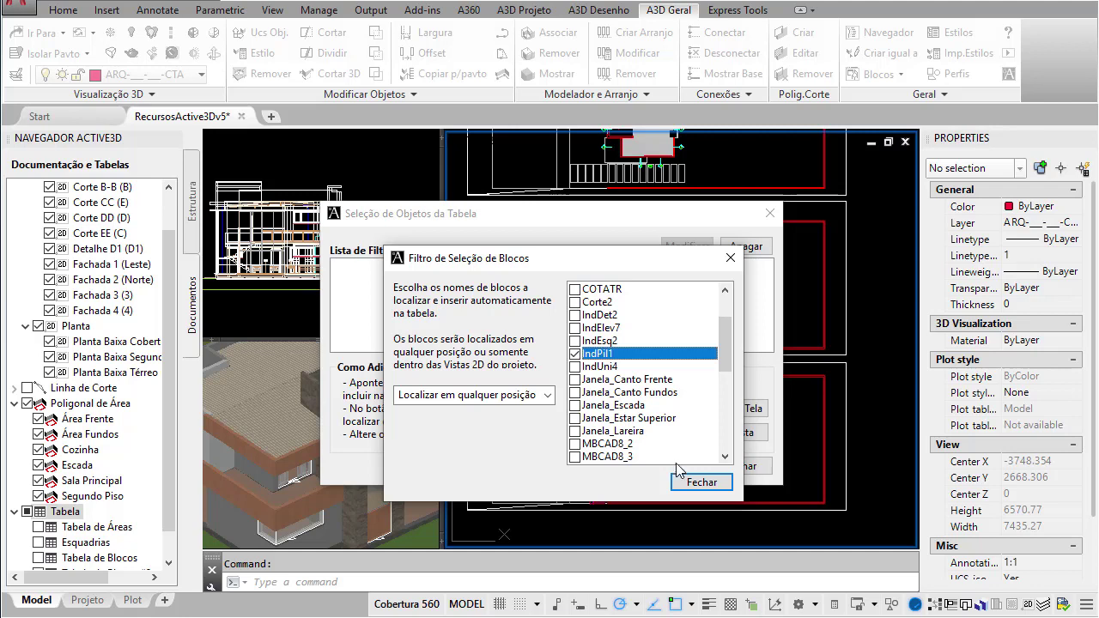
{"action": "left_click", "coordinate": [702, 482]}
{"action": "left_click", "coordinate": [733, 464]}
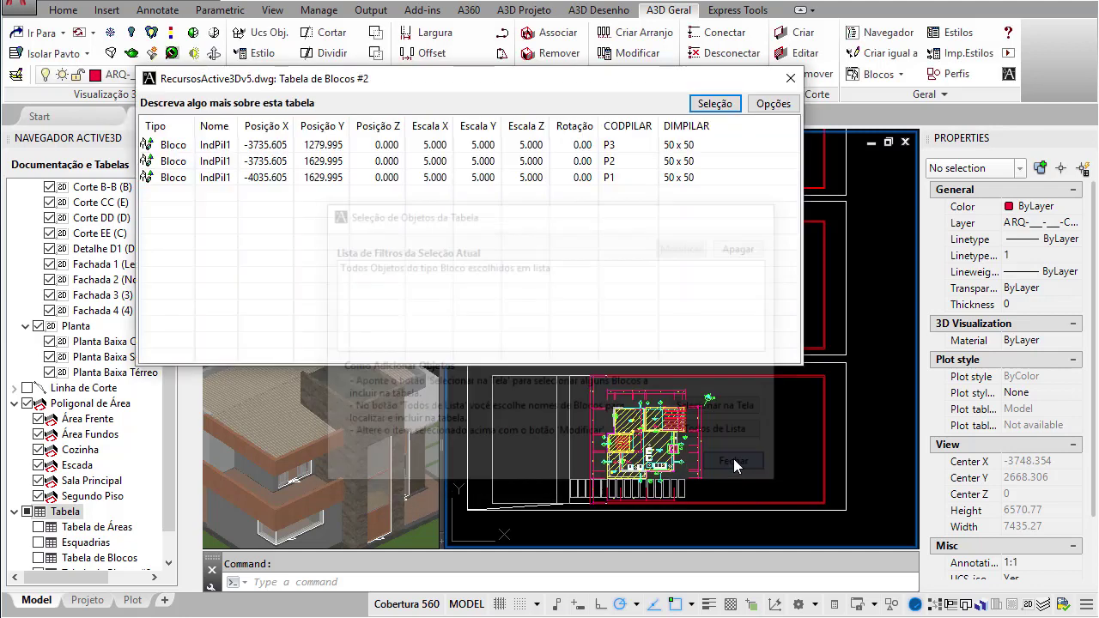
Hide the Posição, Escala and Rotação columns of Tabela de Blocos #2 and shrink its window.
{"action": "left_click", "coordinate": [773, 104]}
{"action": "left_click", "coordinate": [735, 306]}
{"action": "left_click", "coordinate": [736, 318]}
{"action": "left_click", "coordinate": [736, 332]}
{"action": "left_click", "coordinate": [735, 344]}
{"action": "left_click", "coordinate": [736, 357]}
{"action": "left_click", "coordinate": [736, 370]}
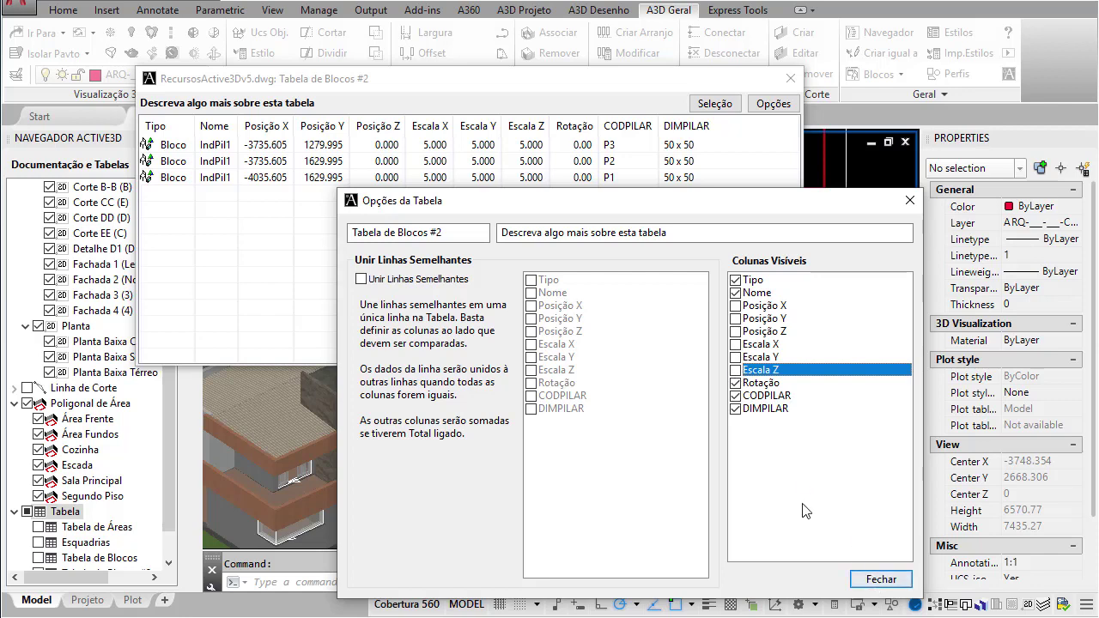
{"action": "left_click", "coordinate": [736, 383]}
{"action": "left_click", "coordinate": [873, 580]}
{"action": "left_click_drag", "start_coordinate": [802, 370], "coordinate": [480, 256]}
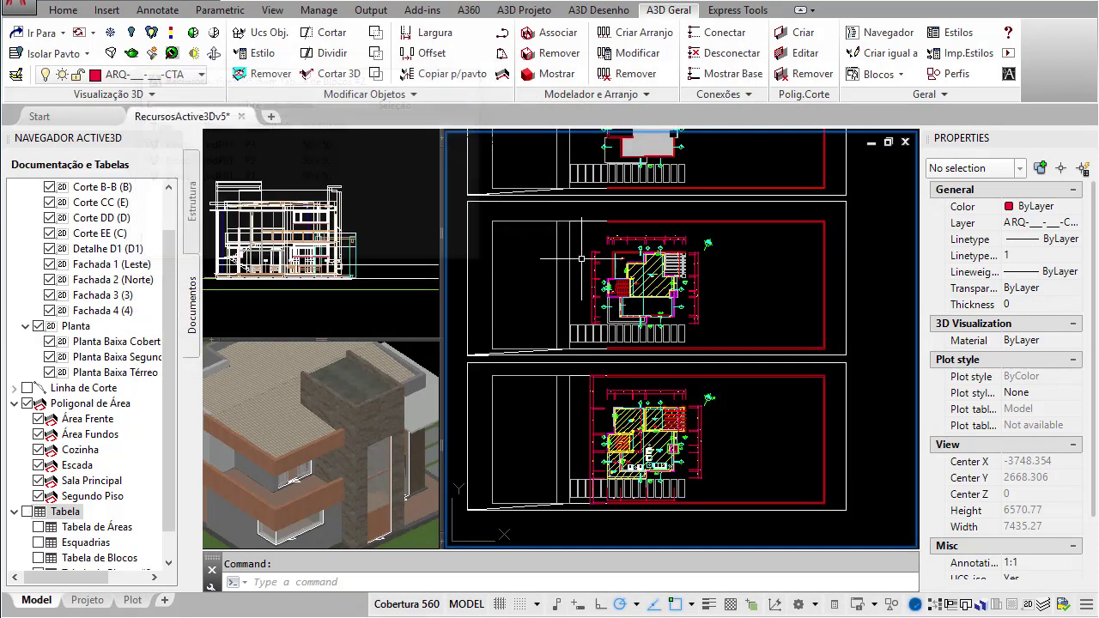
Switch to the Plot layout and activate its paper space.
{"action": "left_click", "coordinate": [132, 599]}
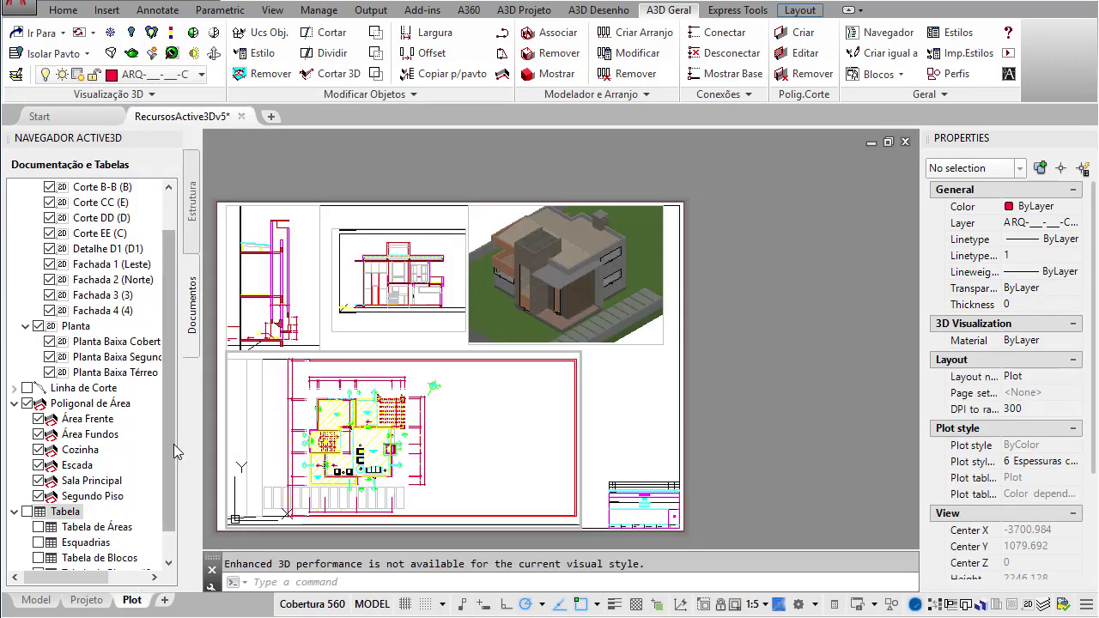
{"action": "double_click", "coordinate": [628, 388]}
{"action": "scroll", "coordinate": [78, 507], "scroll_direction": "down", "scroll_amount": 1}
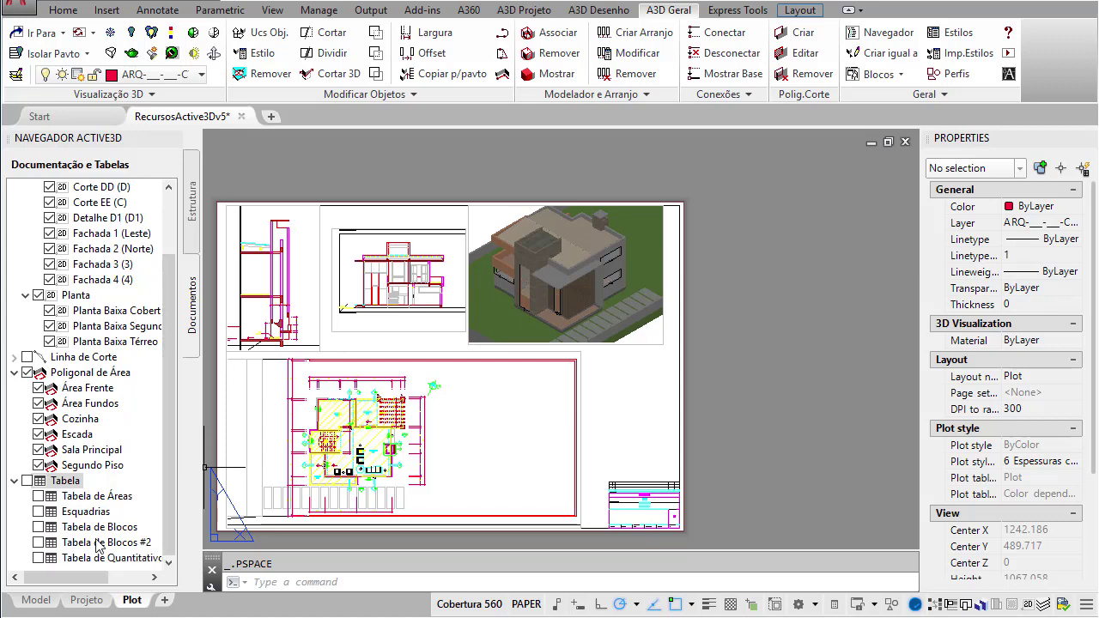
Insert the Tabela de Quantitativos as a drawing table below the sheet's 3D view and move it inside the sheet edge.
{"action": "left_click", "coordinate": [42, 558]}
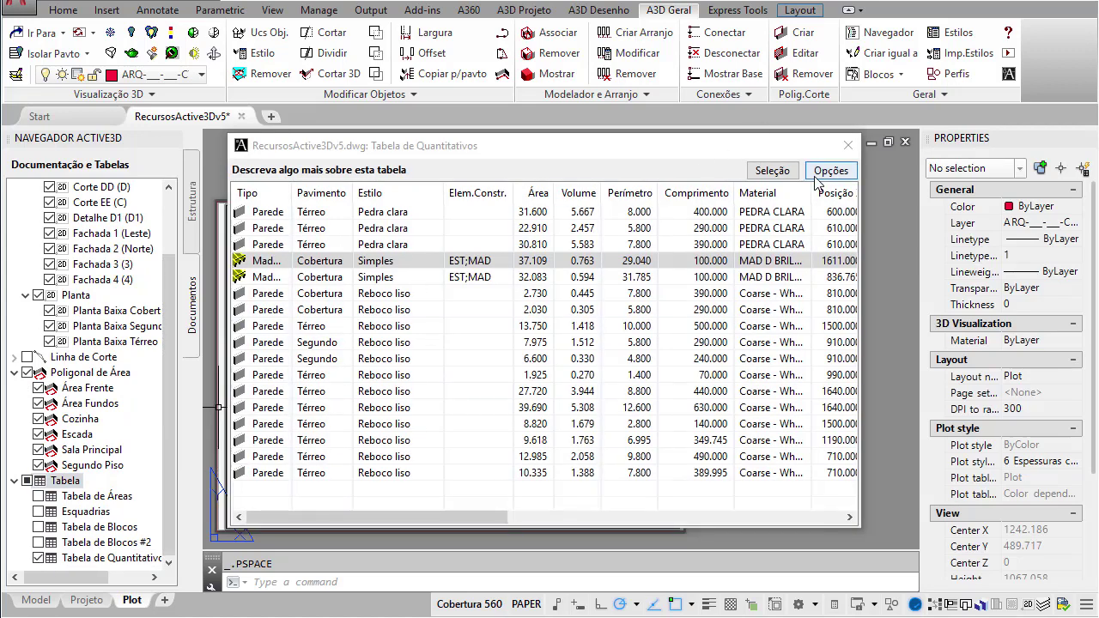
{"action": "right_click", "coordinate": [536, 277]}
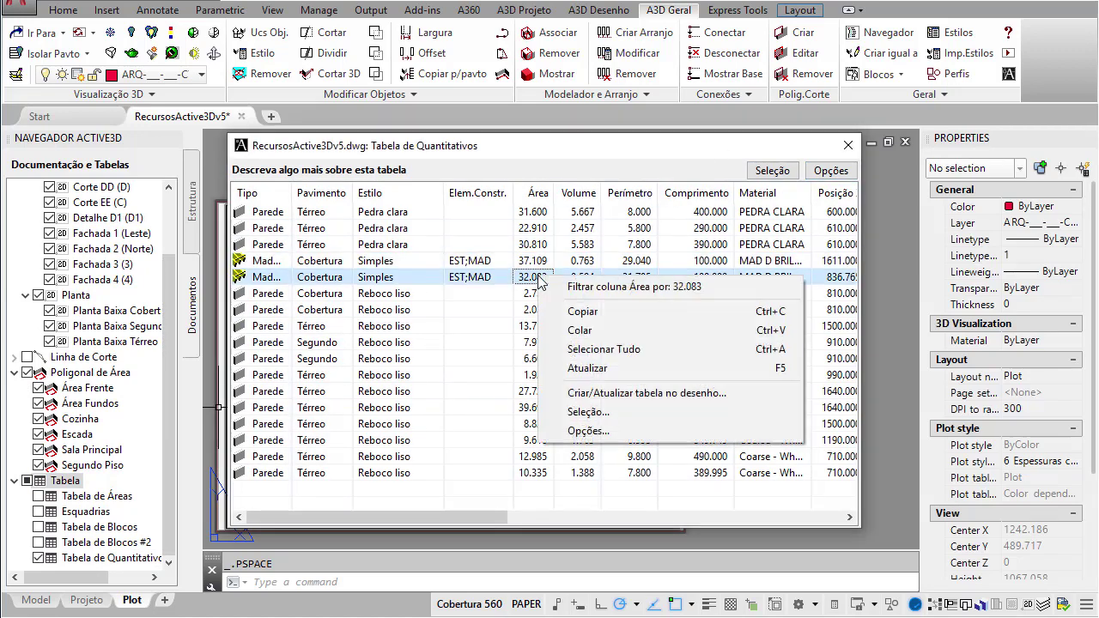
{"action": "left_click", "coordinate": [669, 398]}
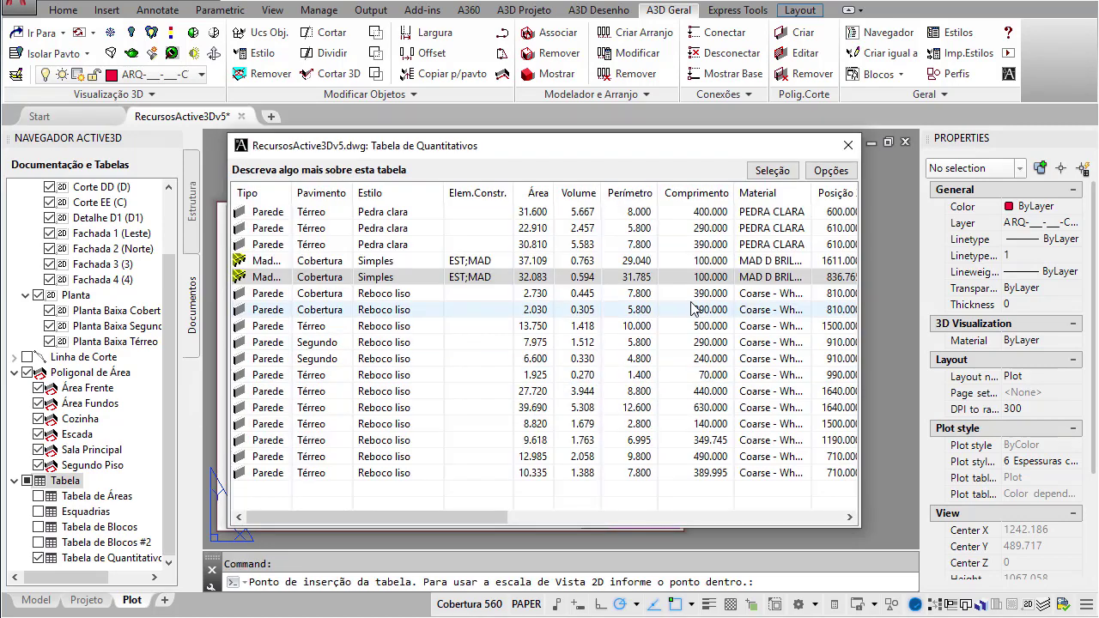
{"action": "scroll", "coordinate": [618, 393], "scroll_direction": "up", "scroll_amount": 2}
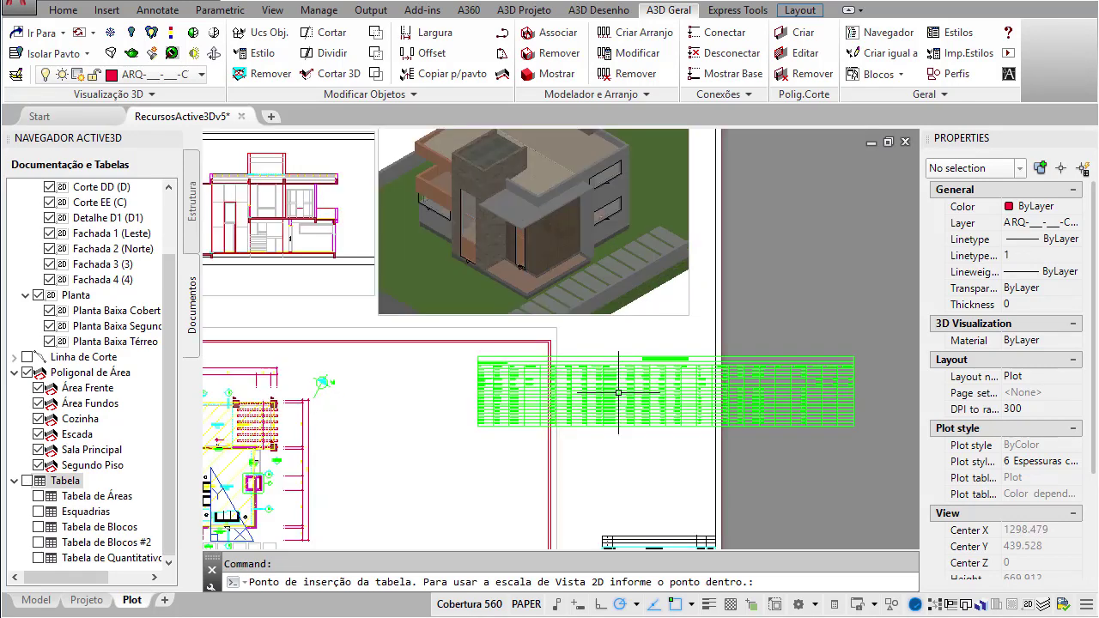
{"action": "left_click", "coordinate": [618, 392]}
{"action": "left_click", "coordinate": [646, 448]}
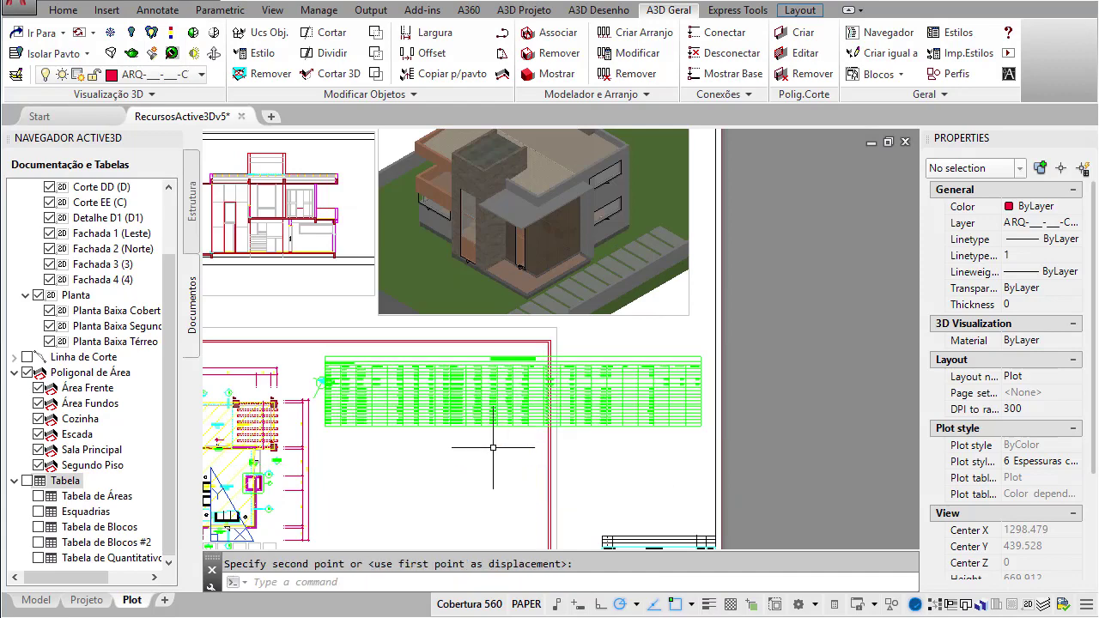
{"action": "scroll", "coordinate": [493, 448], "scroll_direction": "up", "scroll_amount": 4}
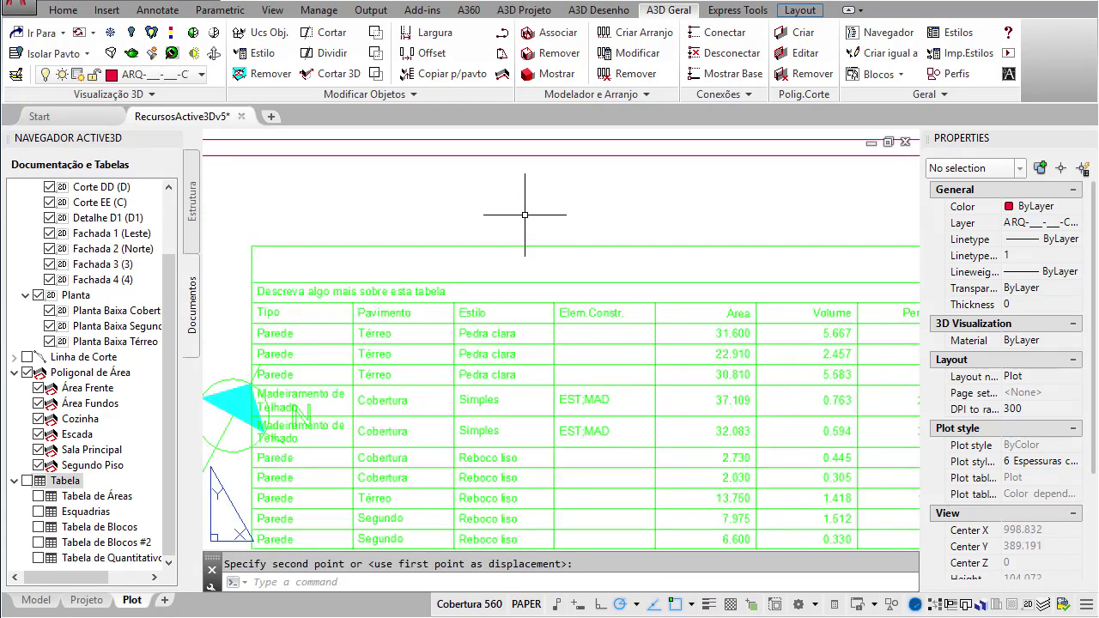
{"action": "scroll", "coordinate": [487, 202], "scroll_direction": "down", "scroll_amount": 5}
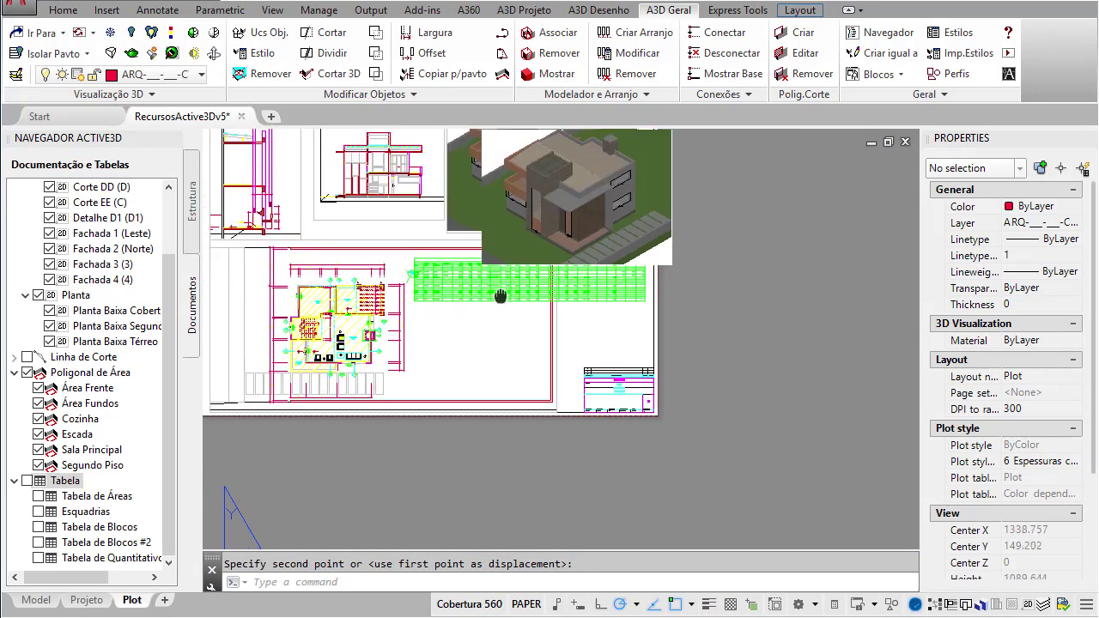
{"action": "left_click", "coordinate": [611, 419]}
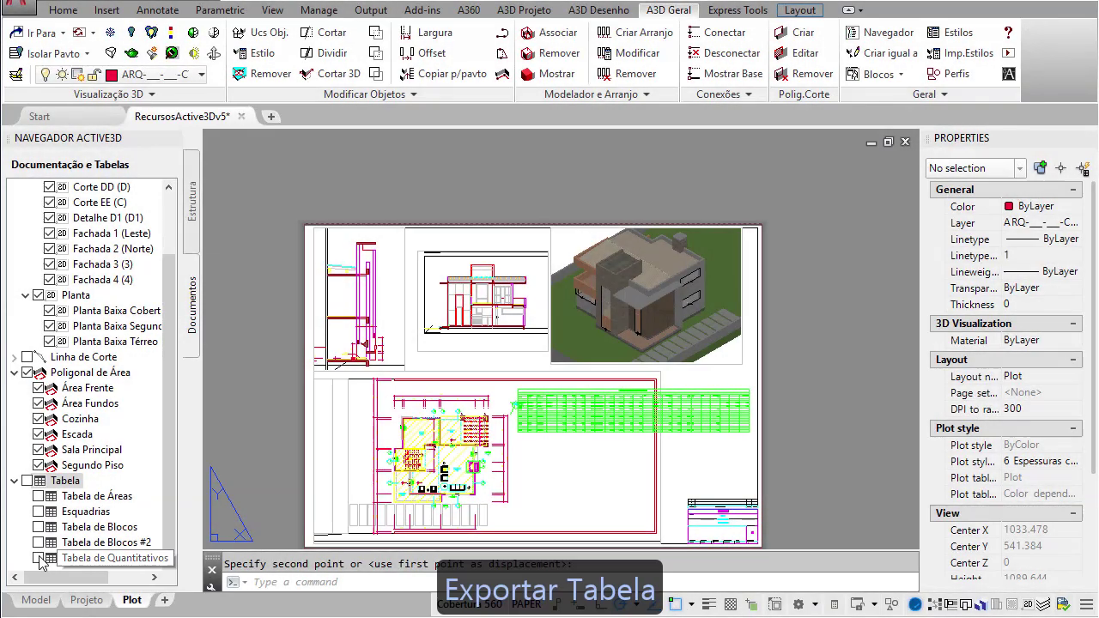
Copy all rows of Tabela de Quantitativos and paste them into the blank Google Sheets spreadsheet starting at cell B3.
{"action": "left_click", "coordinate": [39, 558]}
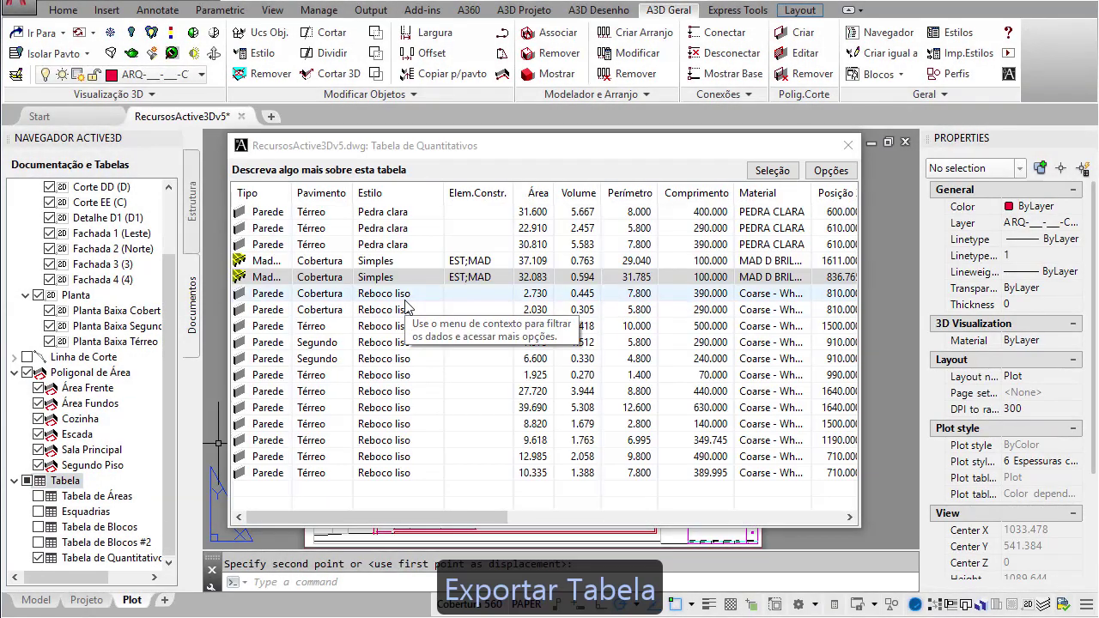
{"action": "right_click", "coordinate": [436, 277]}
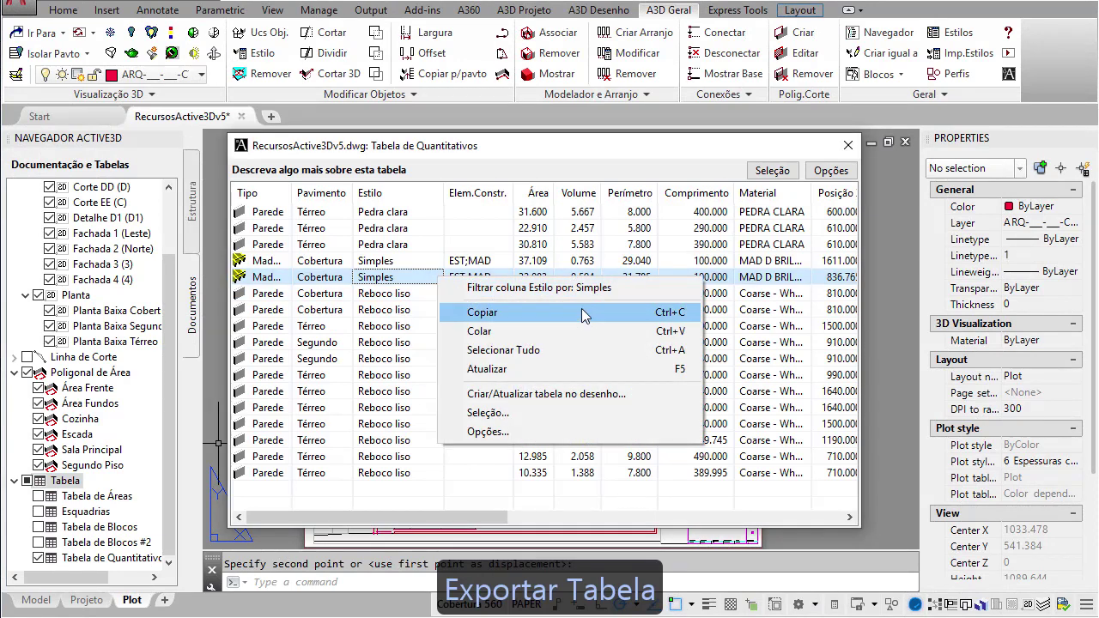
{"action": "left_click", "coordinate": [625, 352]}
{"action": "right_click", "coordinate": [548, 307]}
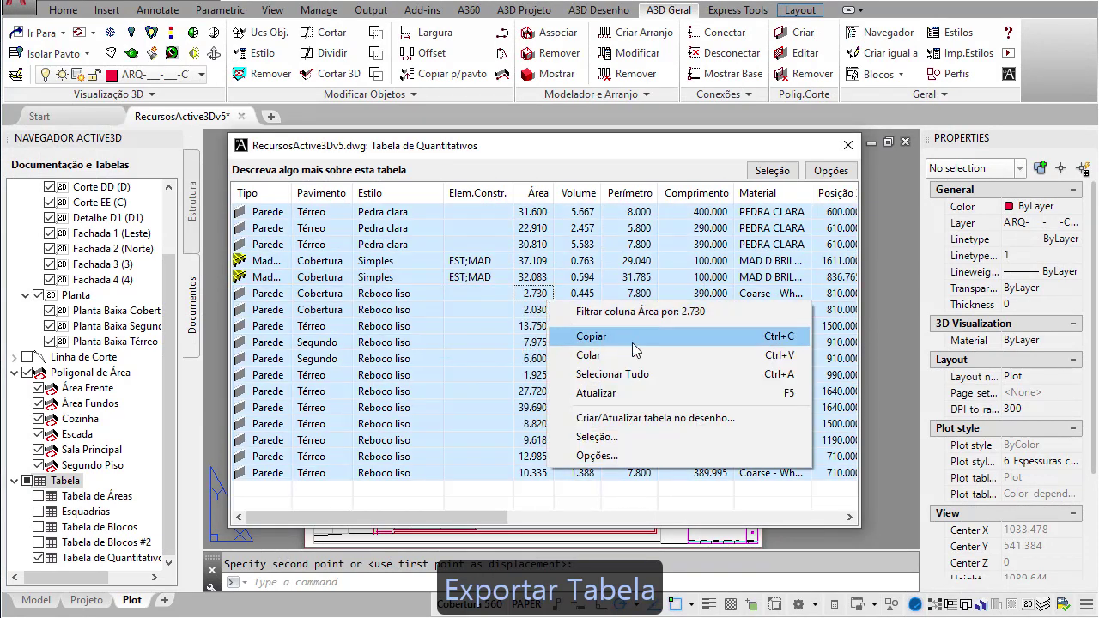
{"action": "left_click", "coordinate": [633, 340]}
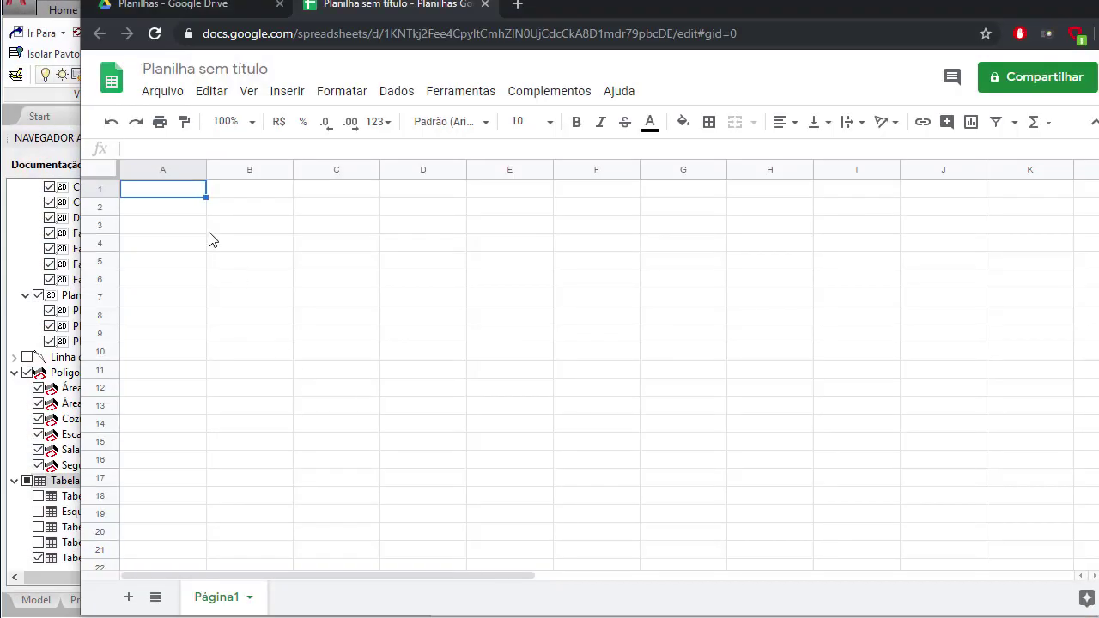
{"action": "right_click", "coordinate": [258, 228]}
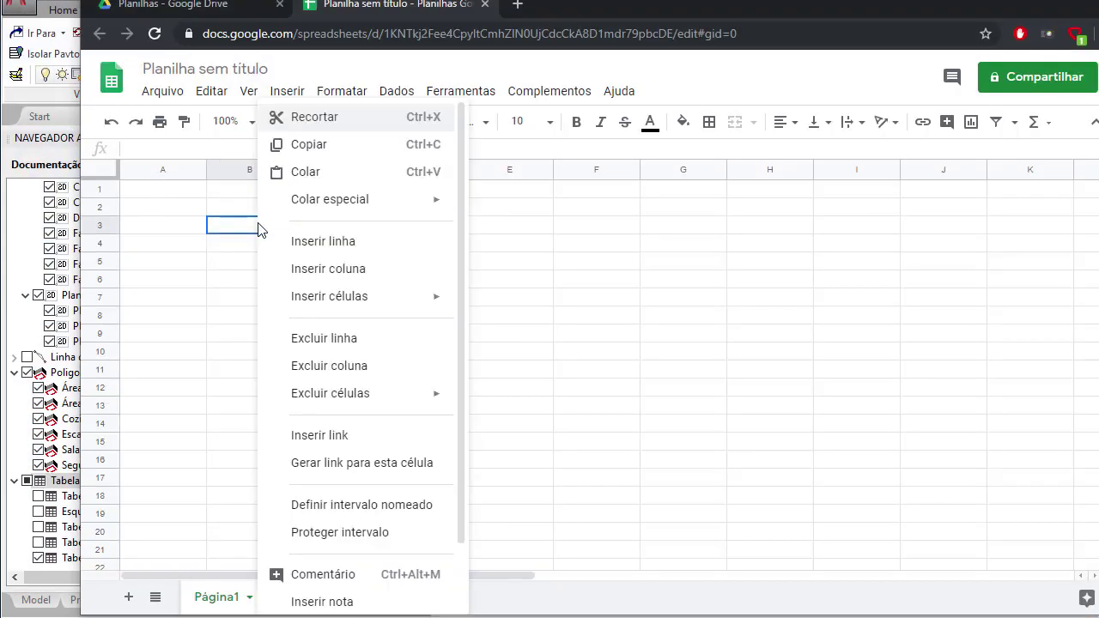
{"action": "left_click", "coordinate": [373, 172]}
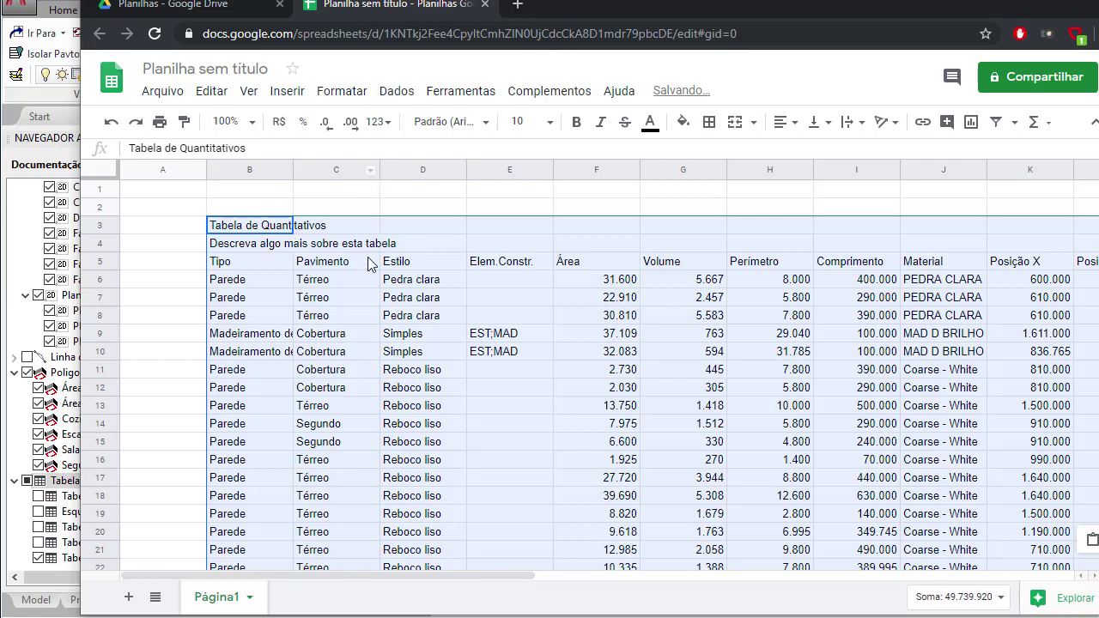
Examine the pasted quantities row by row down the Área column.
{"action": "left_click", "coordinate": [371, 263]}
{"action": "key", "text": "Down"}
{"action": "key", "text": "Right"}
{"action": "key", "text": "Right"}
{"action": "key", "text": "Right"}
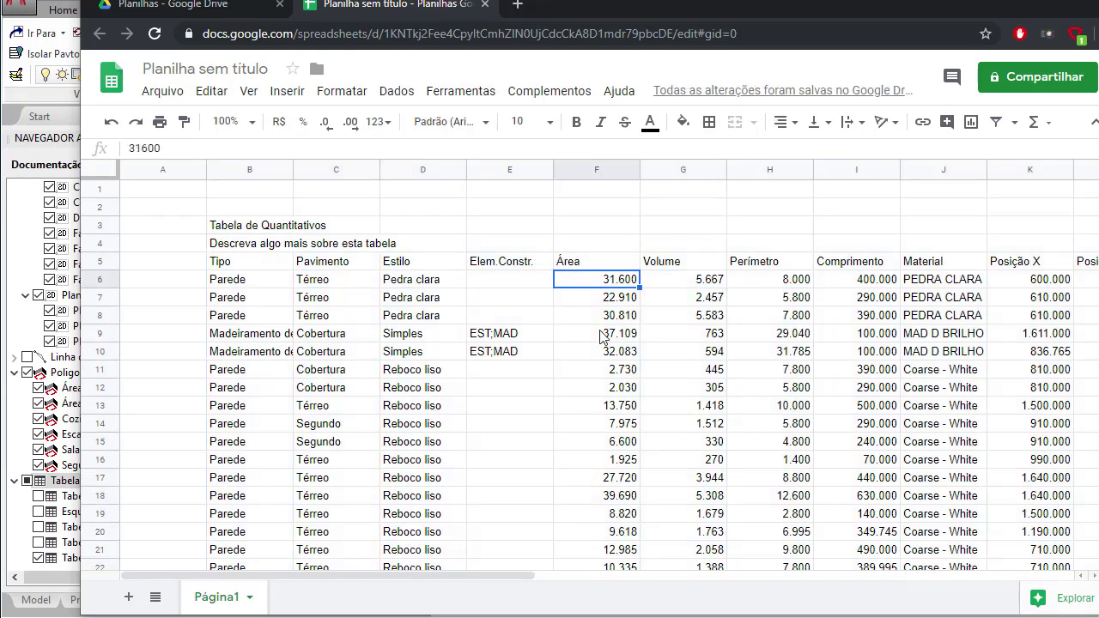
{"action": "key", "text": "Down"}
{"action": "key", "text": "Down"}
{"action": "key", "text": "Down"}
{"action": "key", "text": "Down"}
{"action": "key", "text": "Down"}
{"action": "key", "text": "Down"}
{"action": "key", "text": "Down"}
{"action": "key", "text": "Down"}
{"action": "key", "text": "Down"}
{"action": "key", "text": "Down"}
{"action": "key", "text": "Down"}
{"action": "key", "text": "Down"}
{"action": "key", "text": "Down"}
{"action": "key", "text": "Down"}
{"action": "key", "text": "Down"}
{"action": "key", "text": "Down"}
{"action": "key", "text": "Down"}
{"action": "key", "text": "Down"}
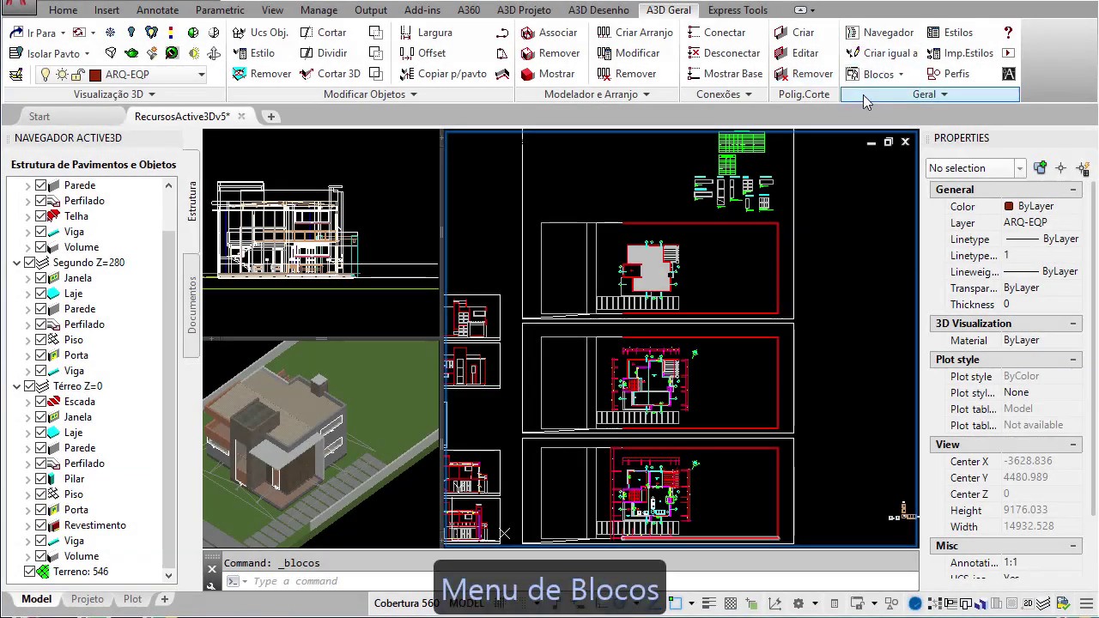
Open the Active3D Menu de Blocos and collapse its palette to icons only.
{"action": "left_click", "coordinate": [900, 76]}
{"action": "left_click", "coordinate": [869, 94]}
{"action": "mouse_move", "coordinate": [4, 213]}
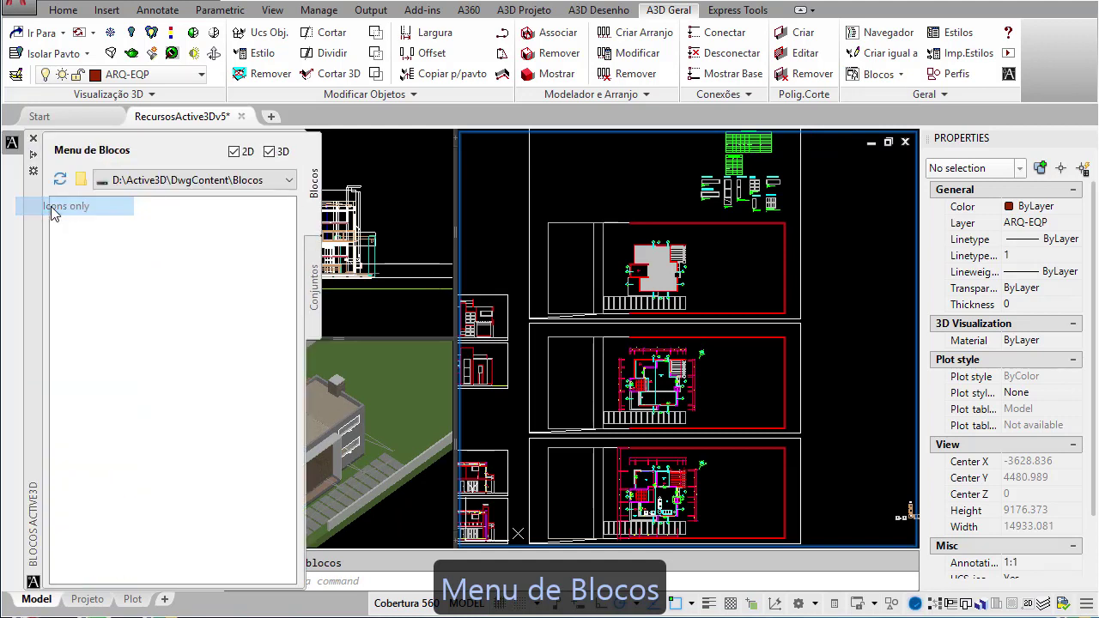
Look through the block library's category folders and the dialog for choosing the library folder.
{"action": "left_click", "coordinate": [101, 182]}
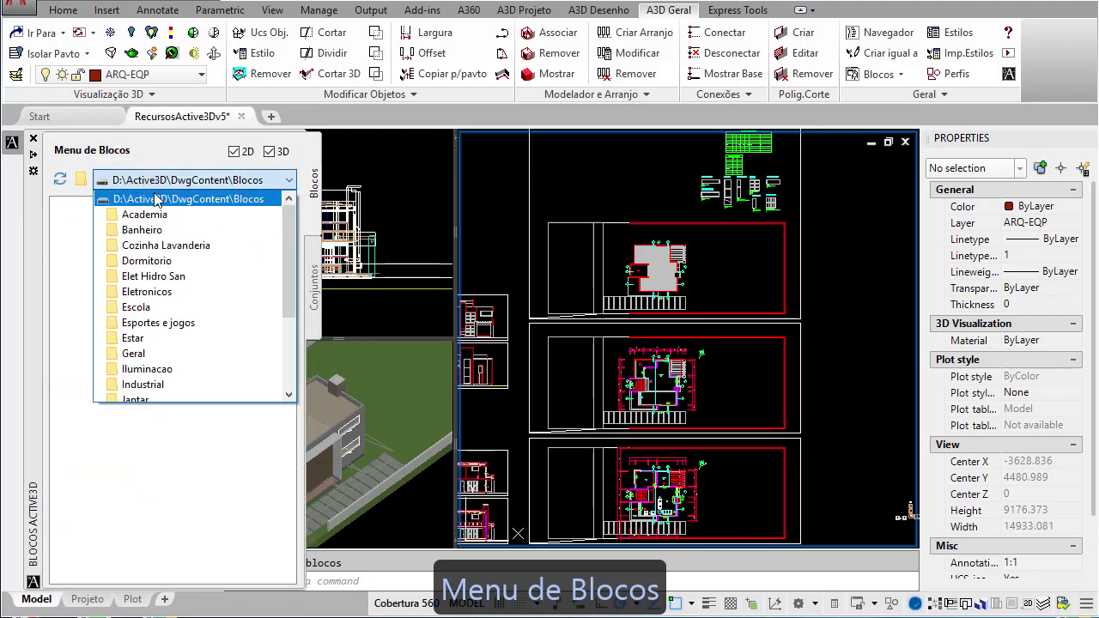
{"action": "left_click", "coordinate": [81, 181]}
{"action": "left_click", "coordinate": [81, 179]}
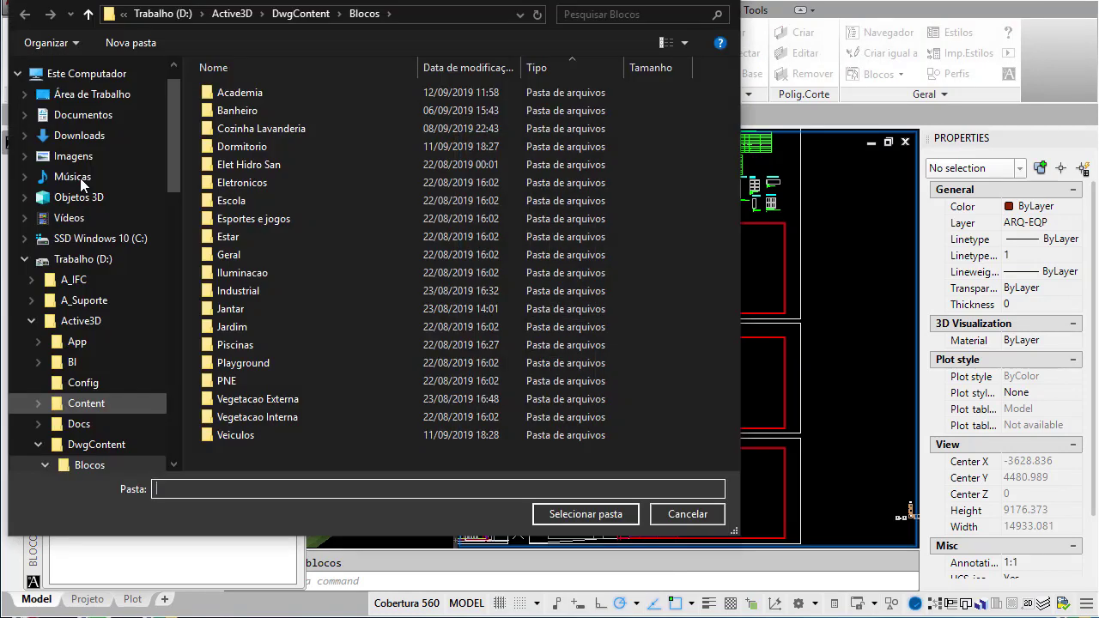
{"action": "key", "text": "Escape"}
Insert the horizontal exercise bike from the Academia category on the second-floor plan's terrace with default scale and rotation.
{"action": "left_click", "coordinate": [156, 179]}
{"action": "left_click", "coordinate": [172, 213]}
{"action": "left_click_drag", "start_coordinate": [289, 218], "coordinate": [276, 299]}
{"action": "double_click", "coordinate": [159, 279]}
{"action": "scroll", "coordinate": [619, 397], "scroll_direction": "up", "scroll_amount": 6}
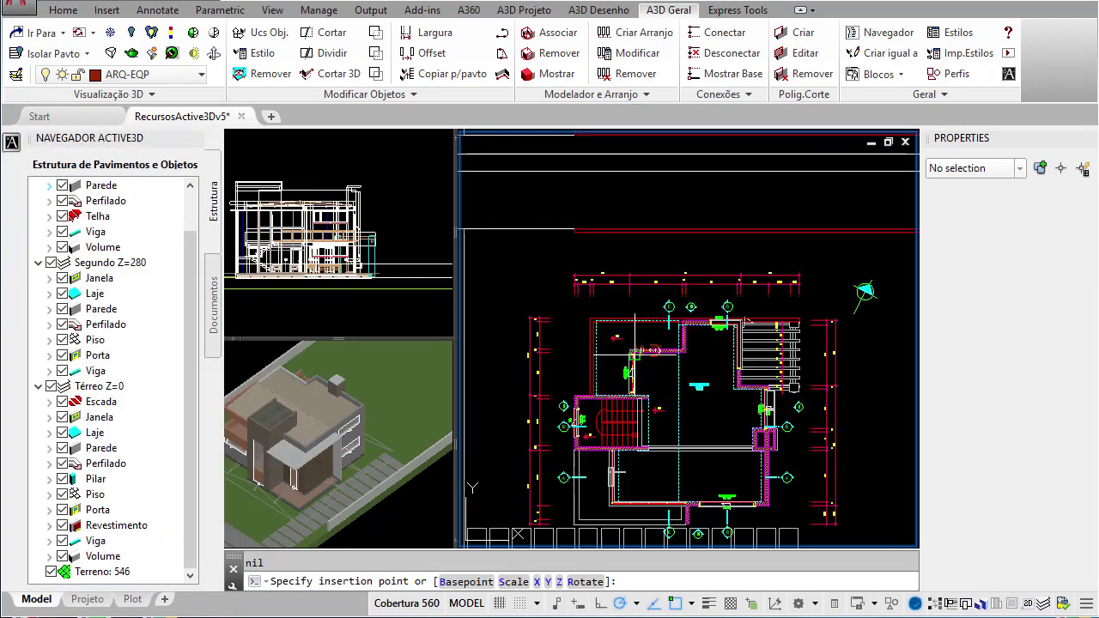
{"action": "left_click", "coordinate": [564, 319]}
{"action": "key", "text": "Return"}
{"action": "key", "text": "Return"}
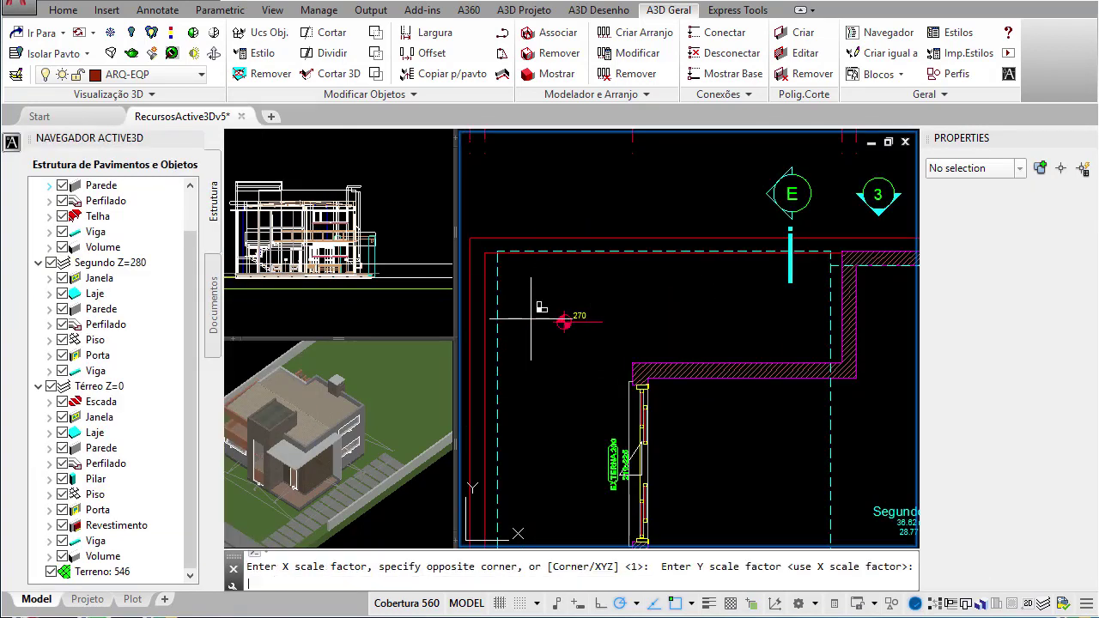
{"action": "key", "text": "Return"}
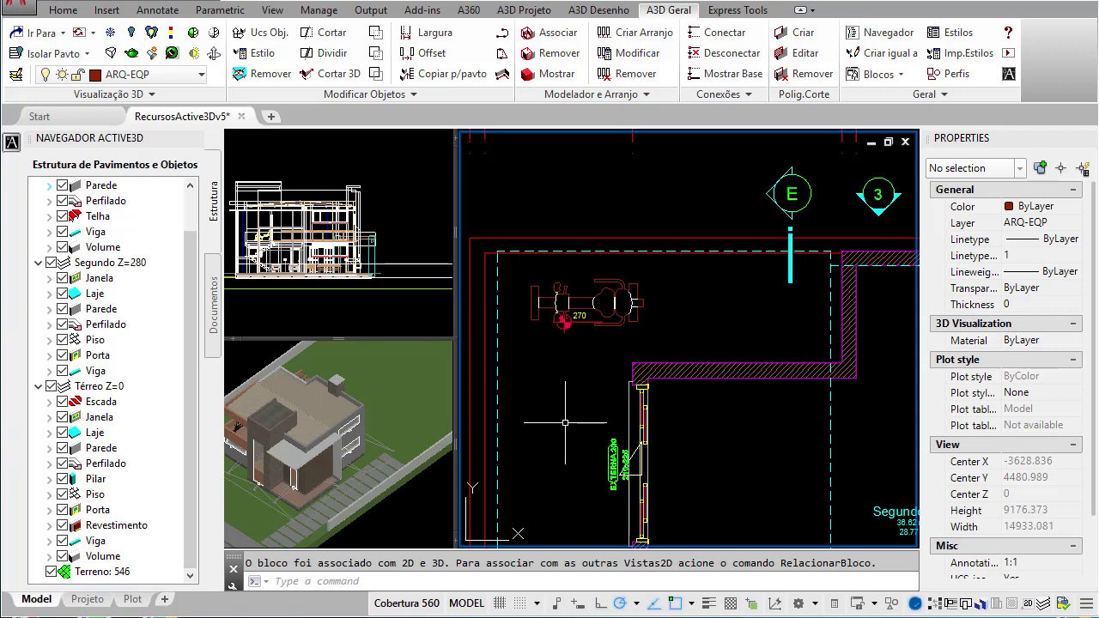
Move the 2D exercise bike horizontally along the second-floor terrace towards section mark E.
{"action": "left_click", "coordinate": [296, 442]}
{"action": "middle_click_drag", "start_coordinate": [232, 430], "coordinate": [495, 383]}
{"action": "scroll", "coordinate": [298, 424], "scroll_direction": "up", "scroll_amount": 5}
{"action": "scroll", "coordinate": [386, 445], "scroll_direction": "up", "scroll_amount": 5}
{"action": "scroll", "coordinate": [411, 438], "scroll_direction": "down", "scroll_amount": 4}
{"action": "scroll", "coordinate": [584, 313], "scroll_direction": "down", "scroll_amount": 2}
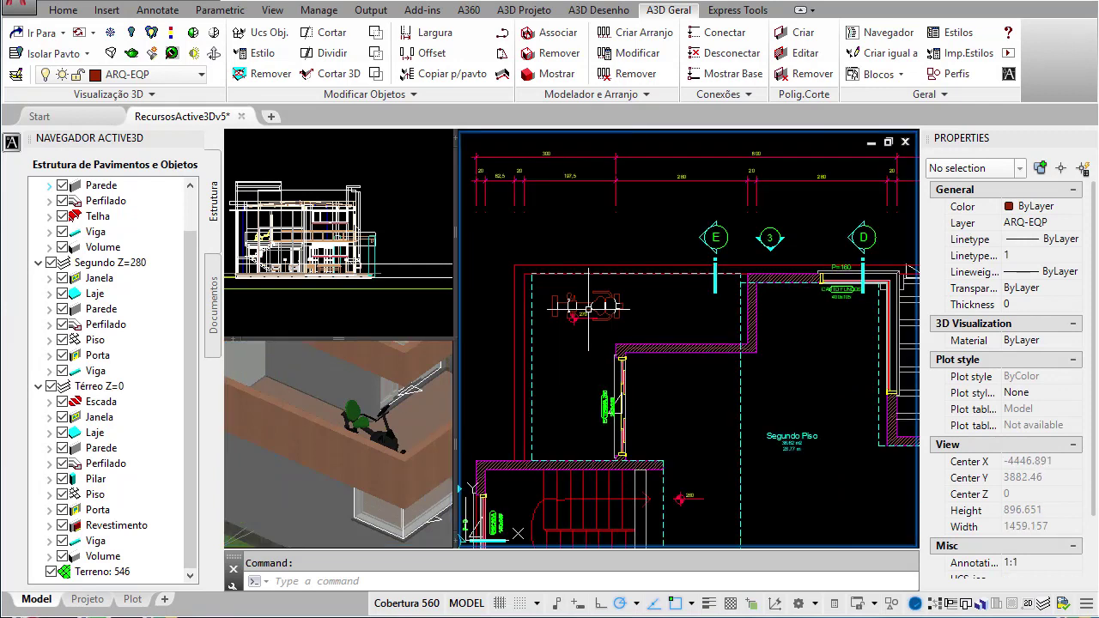
{"action": "type", "text": "m"}
{"action": "key", "text": "Return"}
{"action": "left_click", "coordinate": [588, 307]}
{"action": "key", "text": "Return"}
{"action": "left_click", "coordinate": [559, 348]}
{"action": "left_click", "coordinate": [651, 348]}
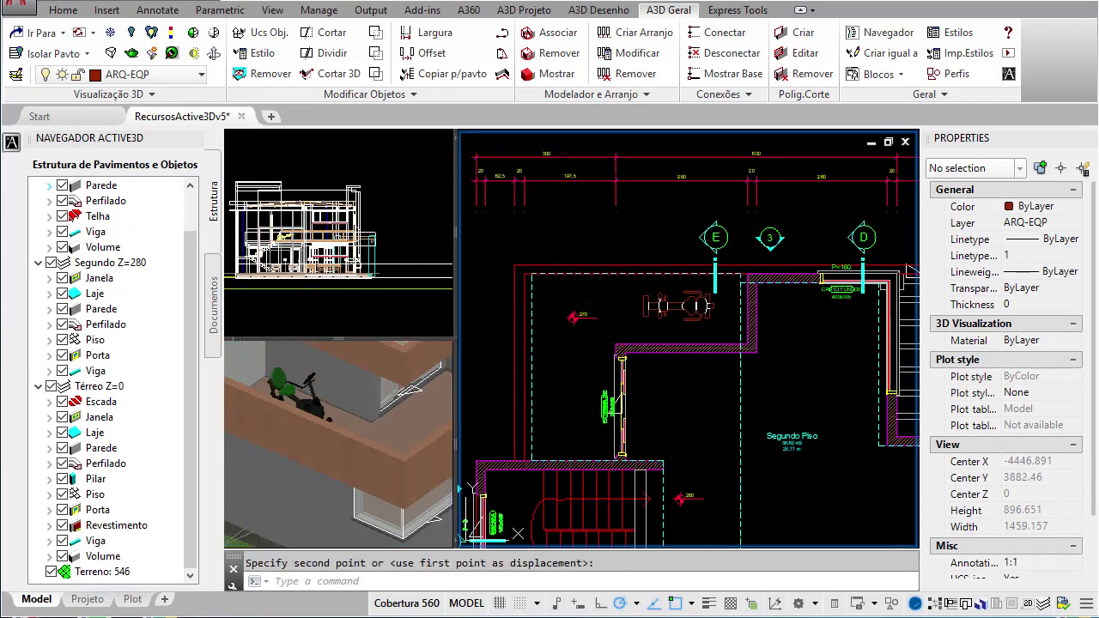
Select the exercise bike in the 3D view and examine its block attributes, such as NOME and manufacturer.
{"action": "left_click", "coordinate": [300, 413]}
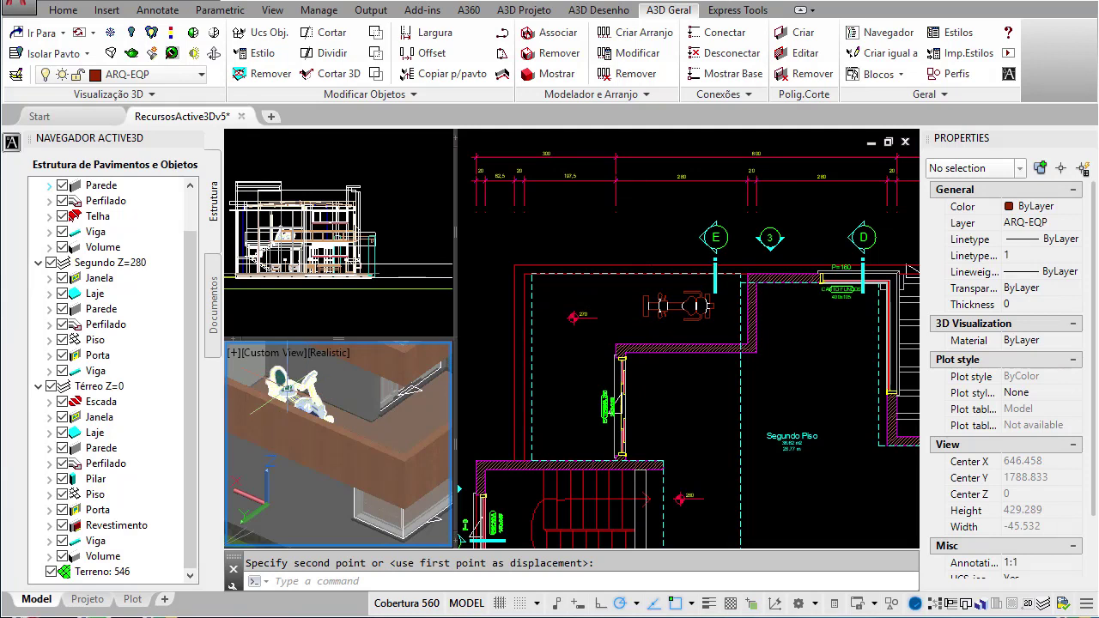
{"action": "left_click", "coordinate": [292, 391]}
{"action": "scroll", "coordinate": [977, 496], "scroll_direction": "down", "scroll_amount": 3}
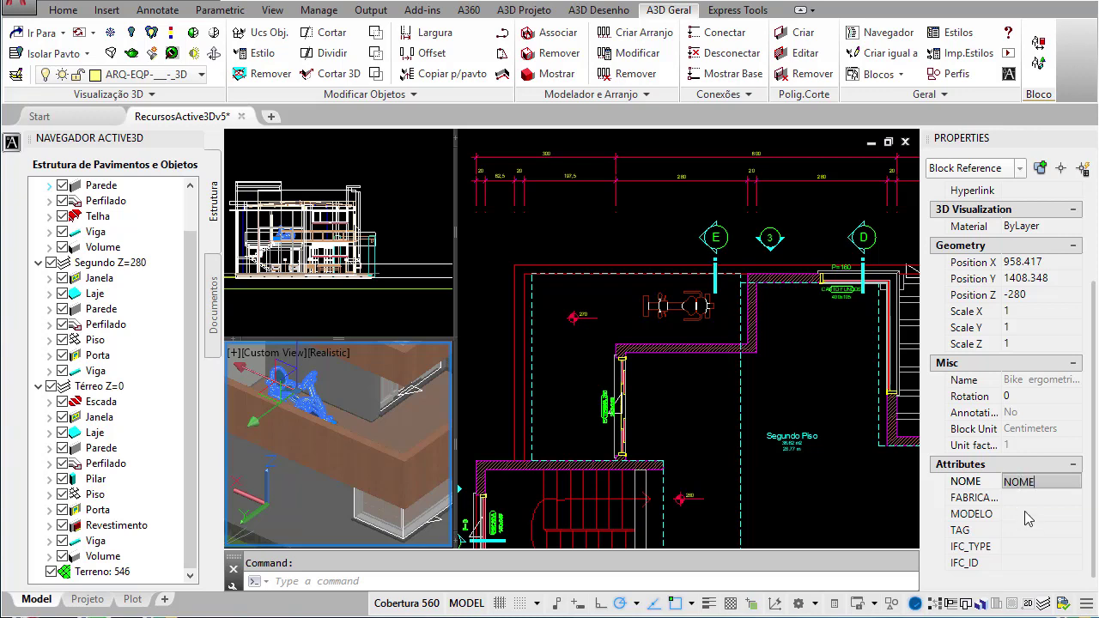
{"action": "left_click", "coordinate": [1026, 498]}
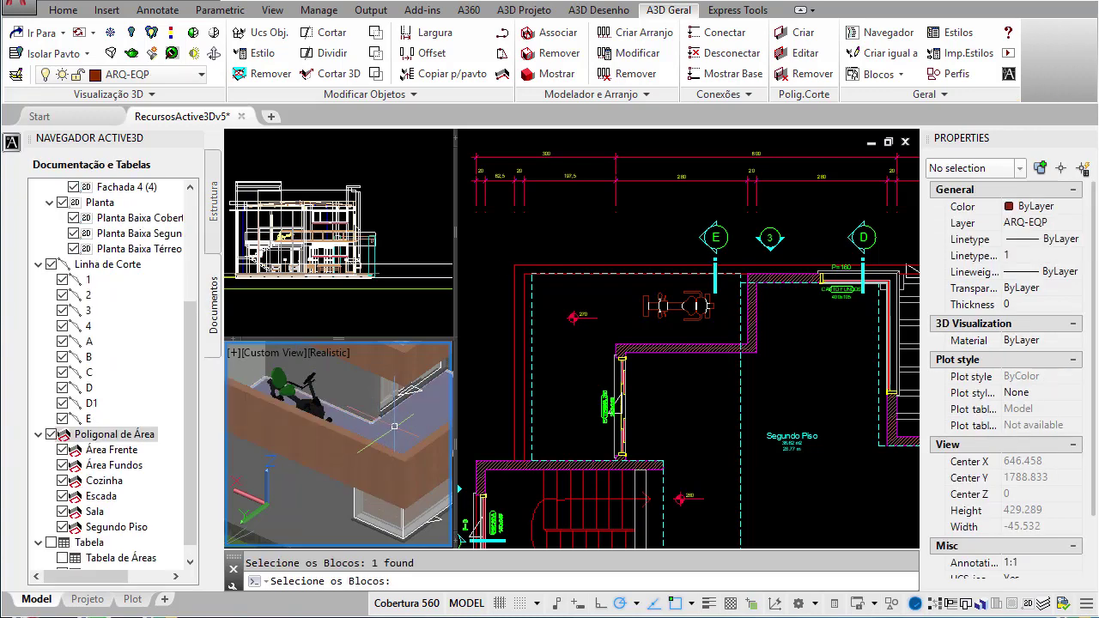
Make Térreo the active floor and choose the Veiculos category in the block menu.
{"action": "left_click", "coordinate": [1058, 604]}
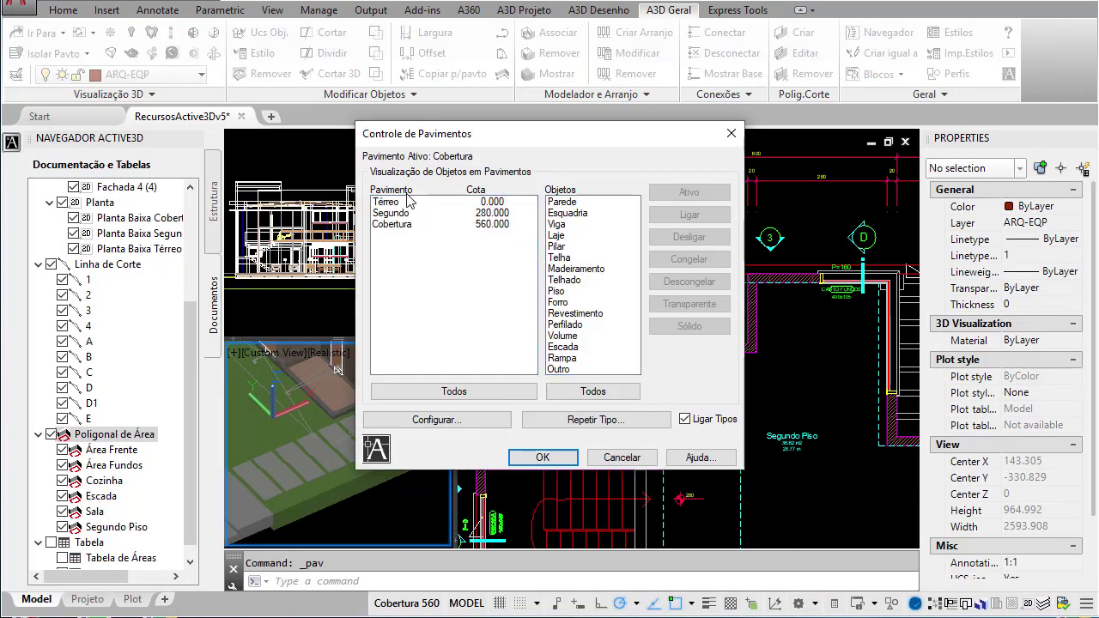
{"action": "double_click", "coordinate": [407, 201]}
{"action": "mouse_move", "coordinate": [12, 143]}
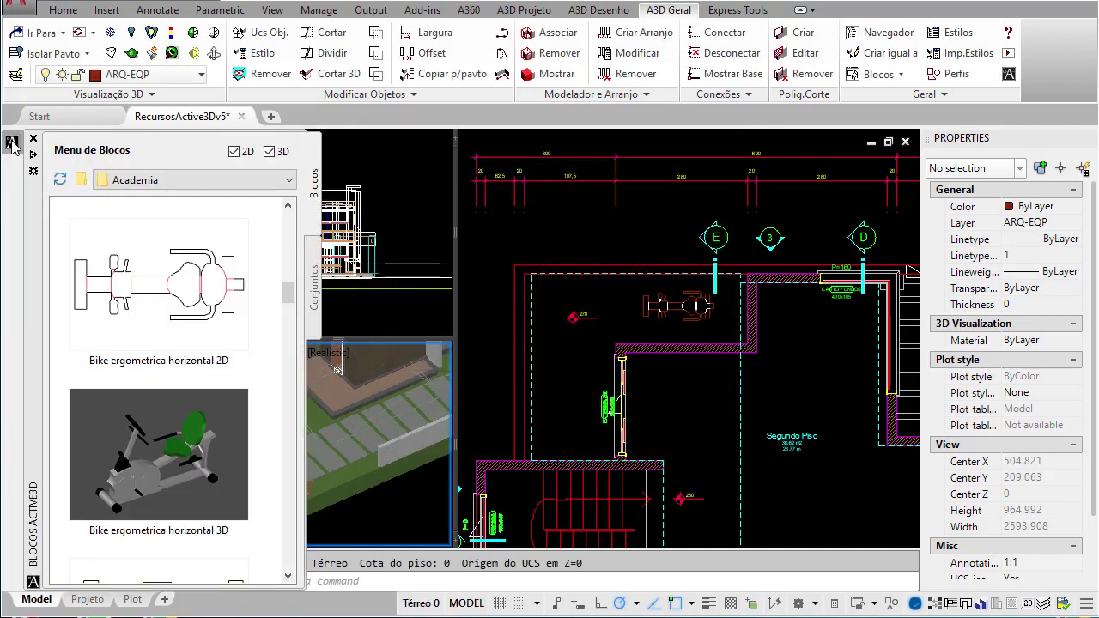
{"action": "left_click", "coordinate": [119, 182]}
{"action": "scroll", "coordinate": [128, 283], "scroll_direction": "down", "scroll_amount": 3}
{"action": "left_click", "coordinate": [129, 380]}
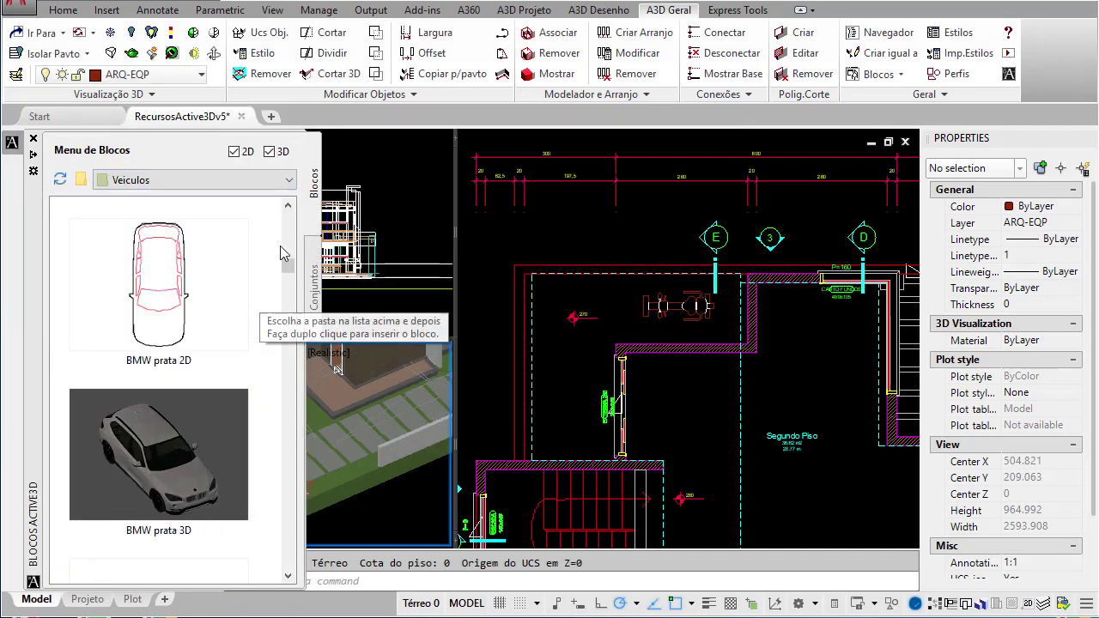
List only 3D blocks and insert Camaro 3D beside the house's front paving with default scale and rotation.
{"action": "left_click_drag", "start_coordinate": [287, 268], "coordinate": [303, 320]}
{"action": "left_click", "coordinate": [180, 307]}
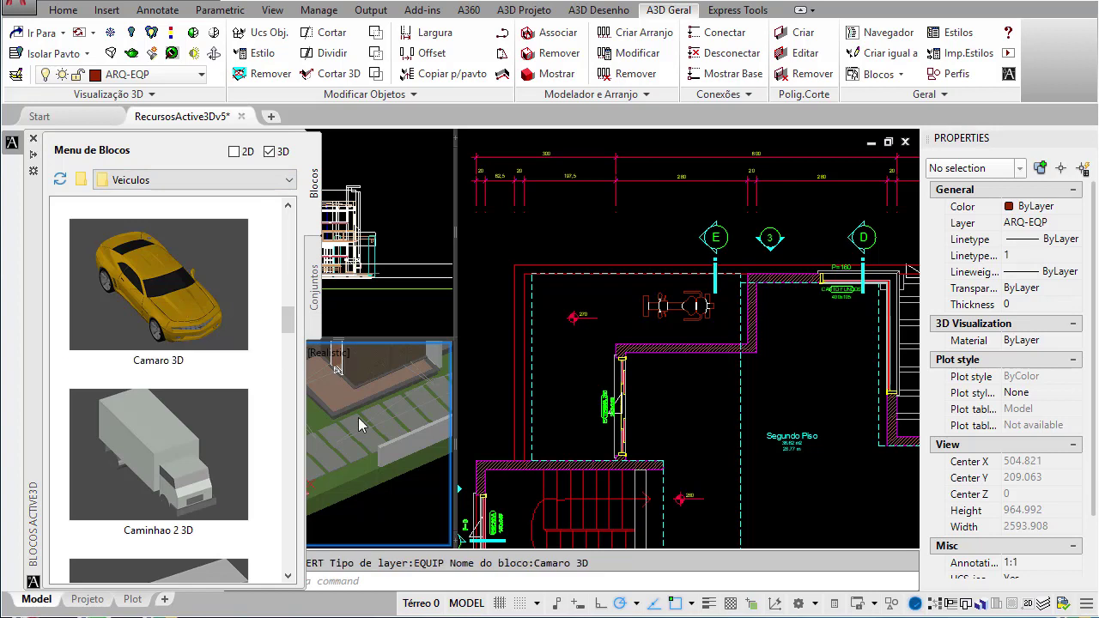
{"action": "left_click", "coordinate": [284, 481]}
{"action": "key", "text": "Return"}
{"action": "key", "text": "Return"}
{"action": "key", "text": "Return"}
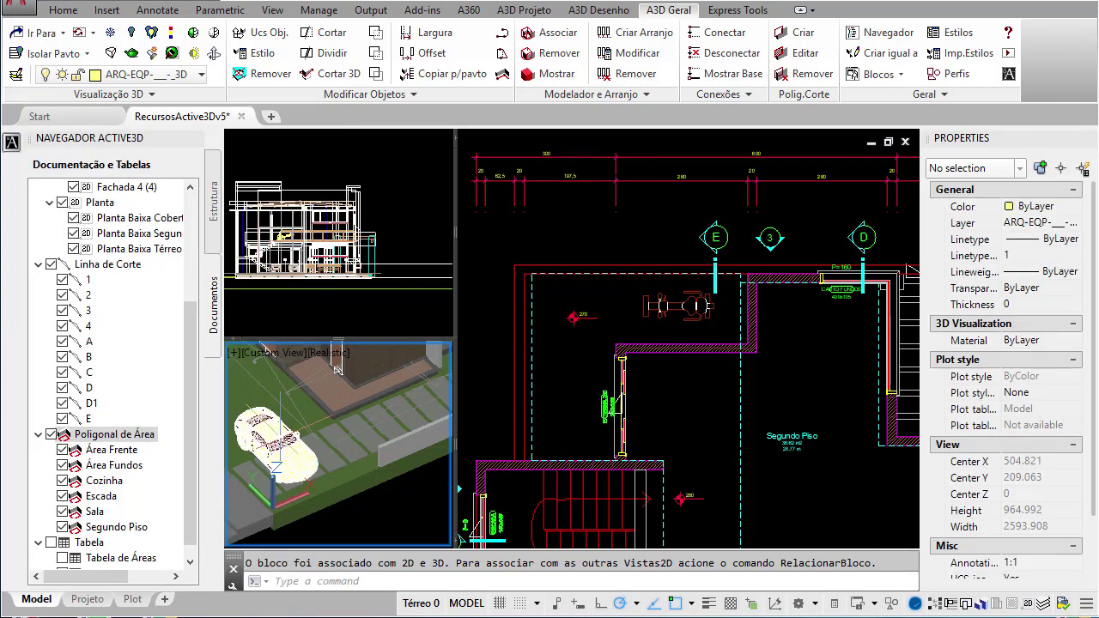
Associate the Camaro 3D block with its 2D representation in the floor plans using the Associar option.
{"action": "left_click", "coordinate": [555, 433]}
{"action": "scroll", "coordinate": [592, 435], "scroll_direction": "down", "scroll_amount": 12}
{"action": "middle_click_drag", "start_coordinate": [550, 521], "coordinate": [520, 366]}
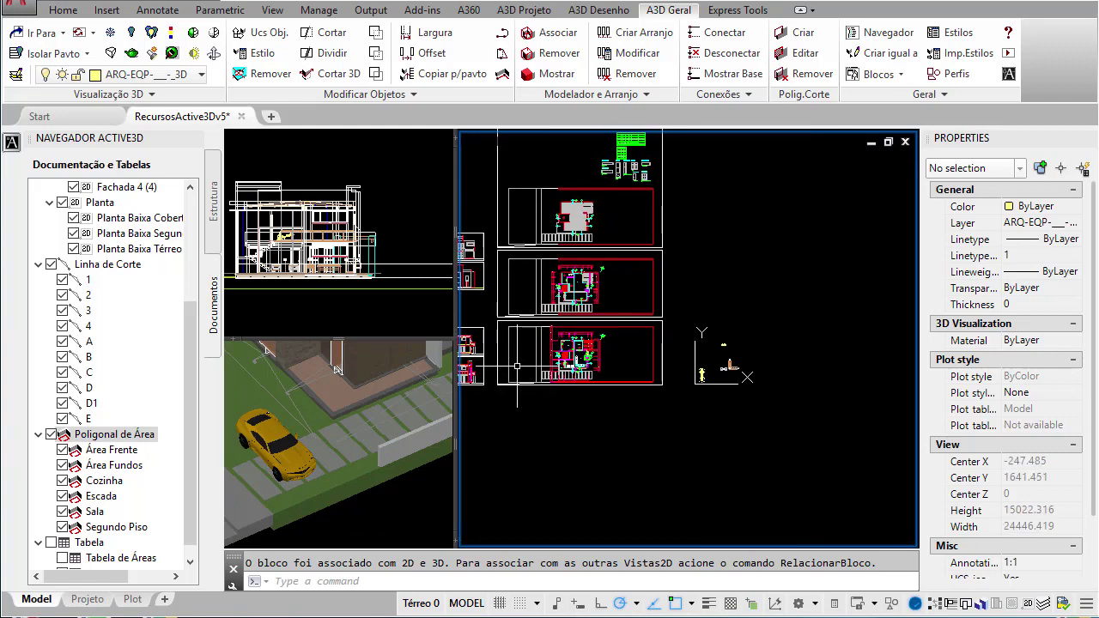
{"action": "scroll", "coordinate": [522, 363], "scroll_direction": "up", "scroll_amount": 6}
{"action": "left_click", "coordinate": [257, 429]}
{"action": "left_click", "coordinate": [264, 423]}
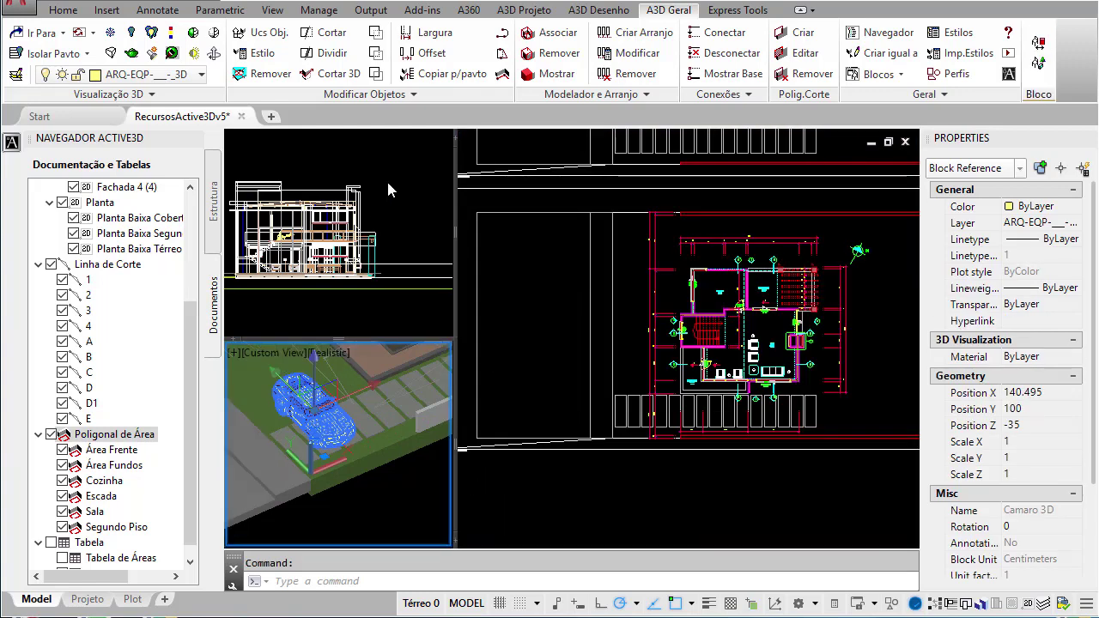
{"action": "right_click", "coordinate": [392, 160]}
{"action": "left_click", "coordinate": [517, 505]}
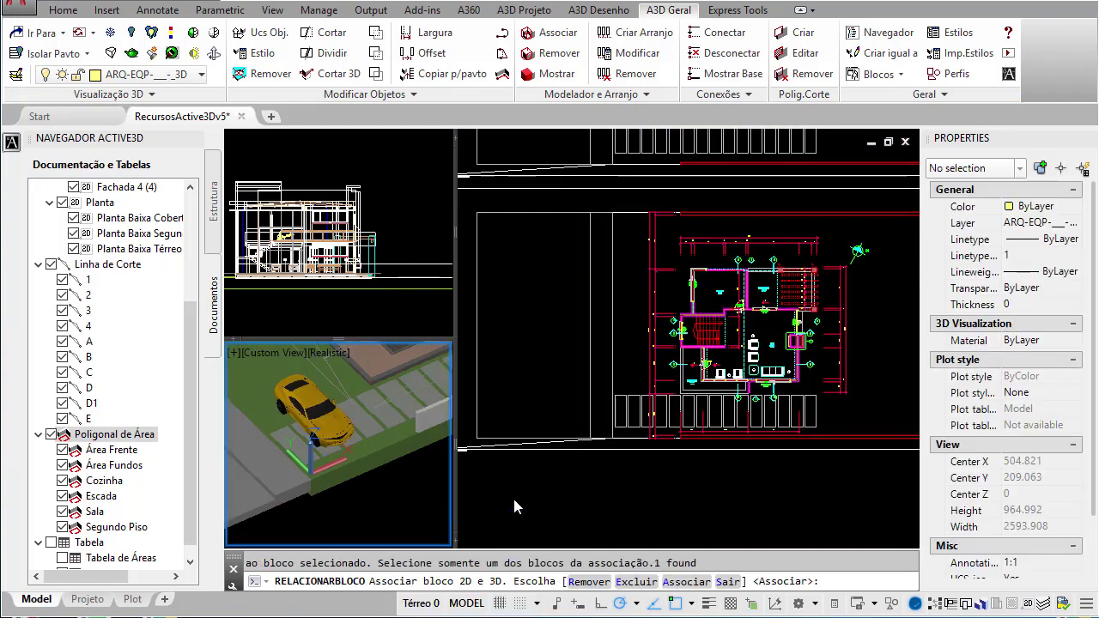
{"action": "type", "text": "A"}
{"action": "key", "text": "Return"}
{"action": "left_click", "coordinate": [558, 452]}
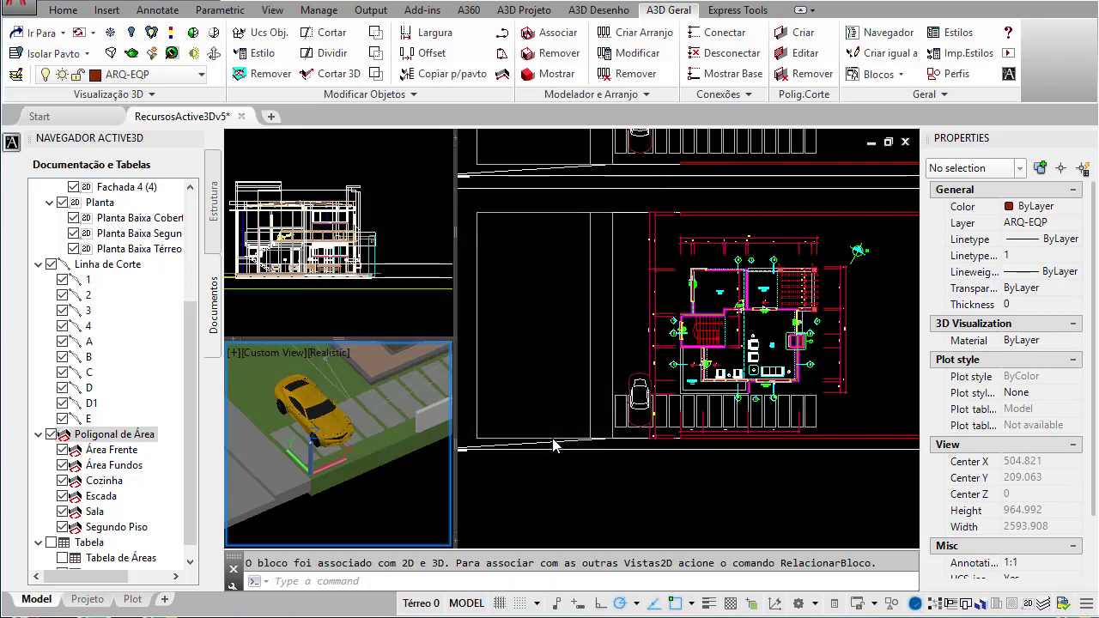
{"action": "key", "text": "Escape"}
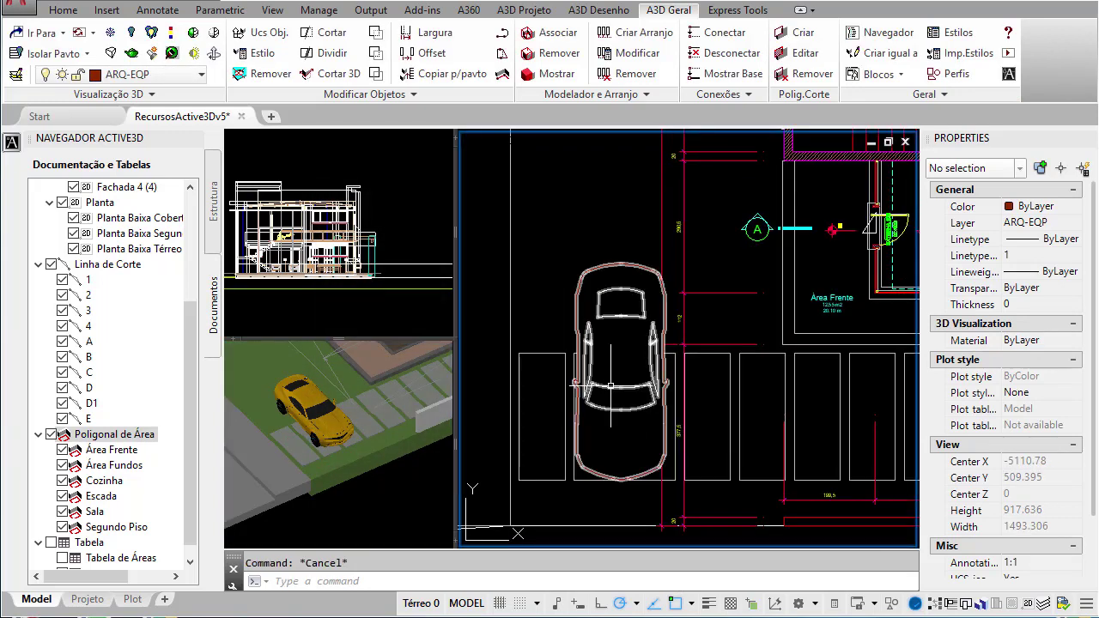
Rotate the Camaro 2D block about its insertion point in the Térreo plan and pick it for a move.
{"action": "left_click", "coordinate": [610, 386]}
{"action": "left_click", "coordinate": [574, 481]}
{"action": "key", "text": "space"}
{"action": "key", "text": "space"}
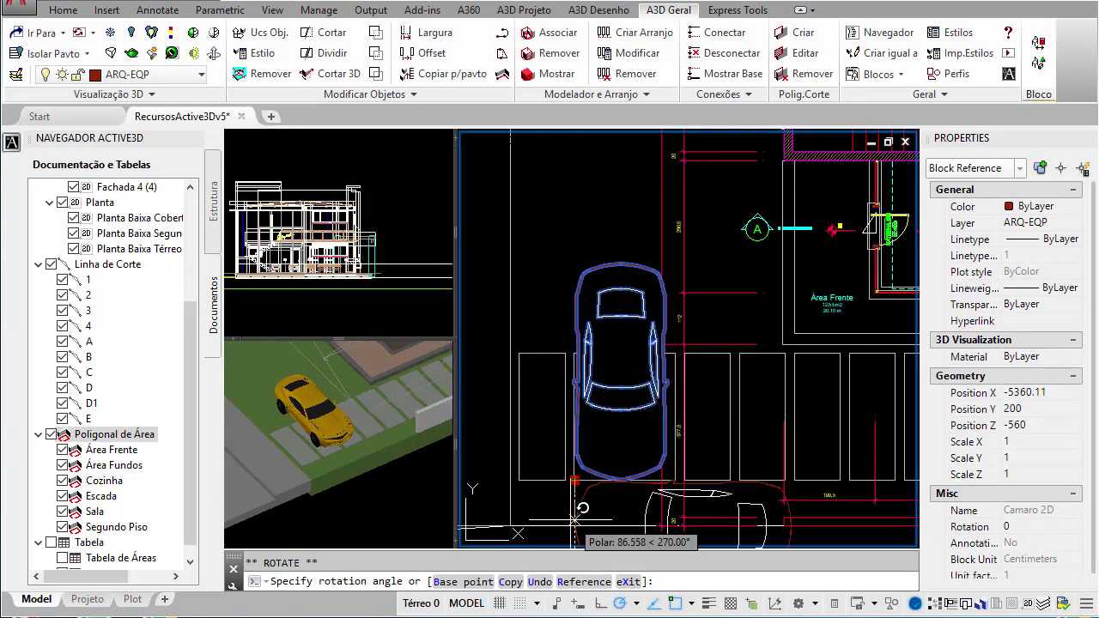
{"action": "left_click", "coordinate": [627, 480]}
{"action": "type", "text": "M"}
{"action": "key", "text": "Return"}
{"action": "left_click", "coordinate": [628, 482]}
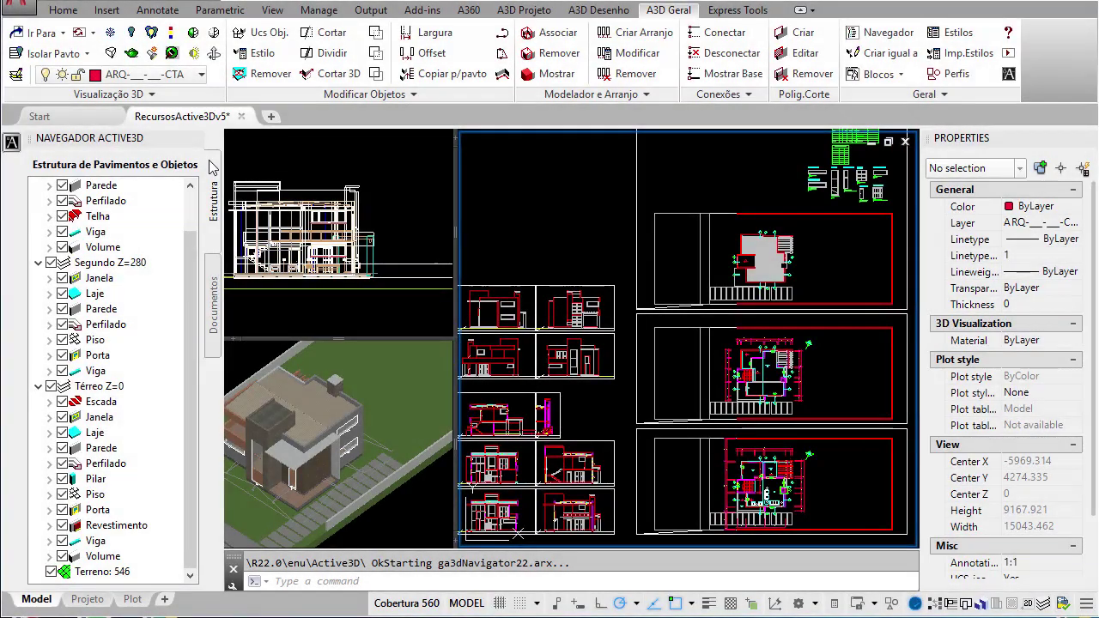
Download the block and set libraries into C:\Projetos\Blocos and C:\Projetos\Conjuntos with the block installer.
{"action": "left_click", "coordinate": [14, 142]}
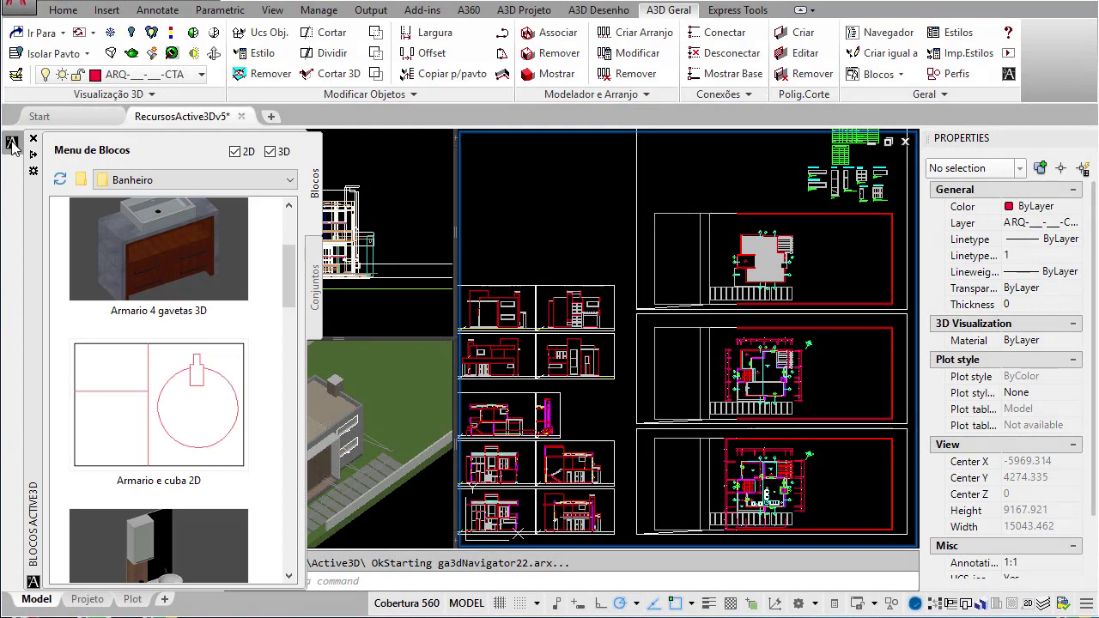
{"action": "left_click", "coordinate": [60, 179]}
{"action": "left_click", "coordinate": [607, 356]}
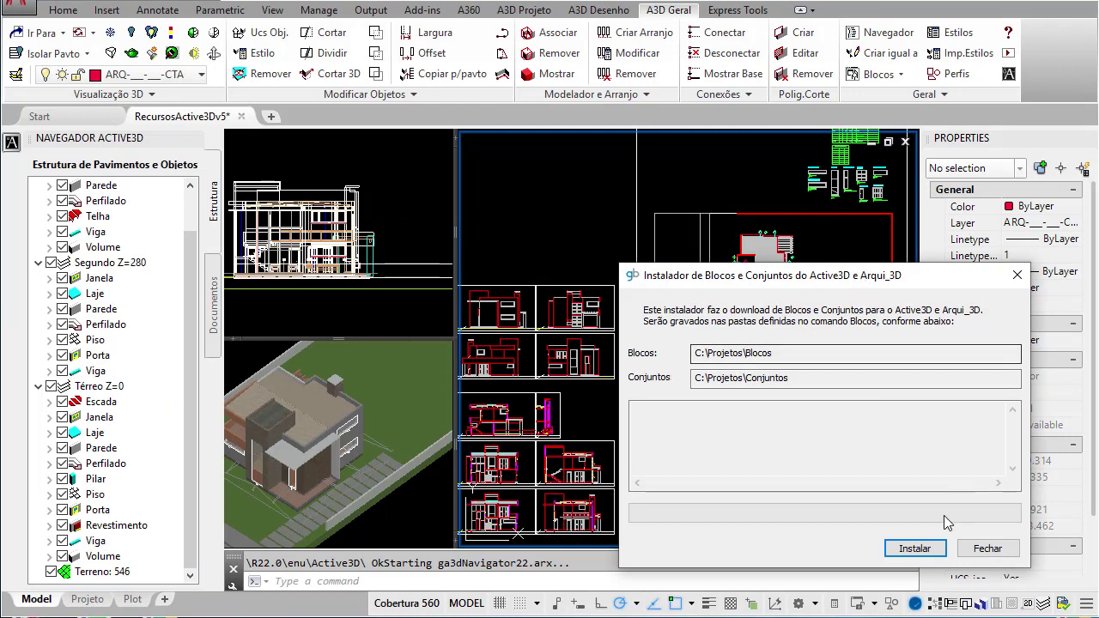
{"action": "left_click", "coordinate": [915, 548]}
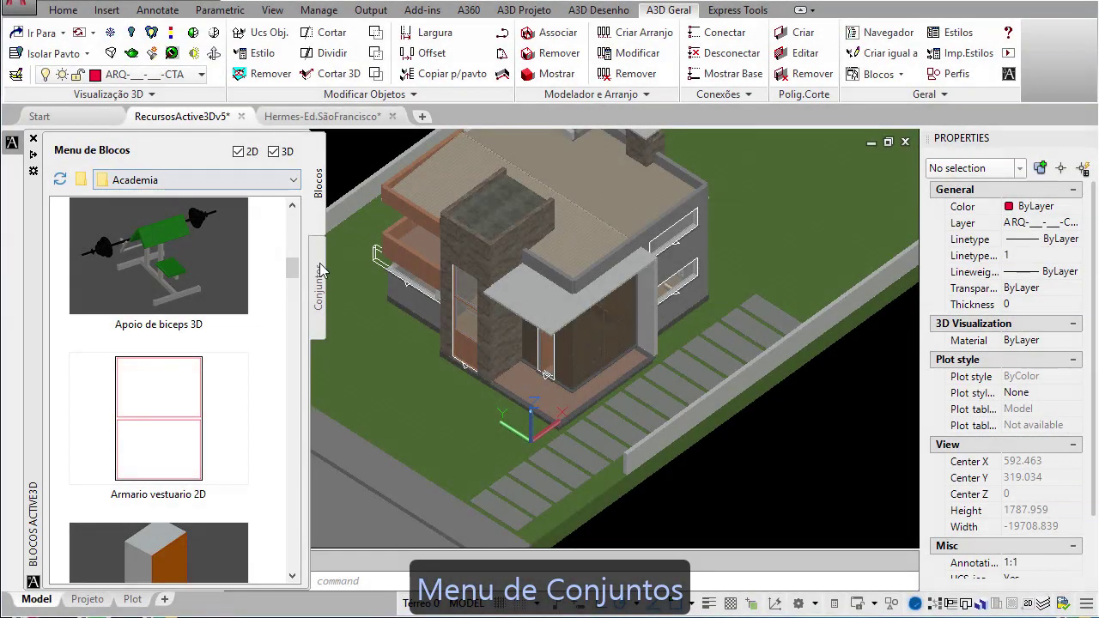
Display the Diversos category in the Menu de Conjuntos and open its library folder.
{"action": "left_click", "coordinate": [320, 273]}
{"action": "left_click", "coordinate": [238, 180]}
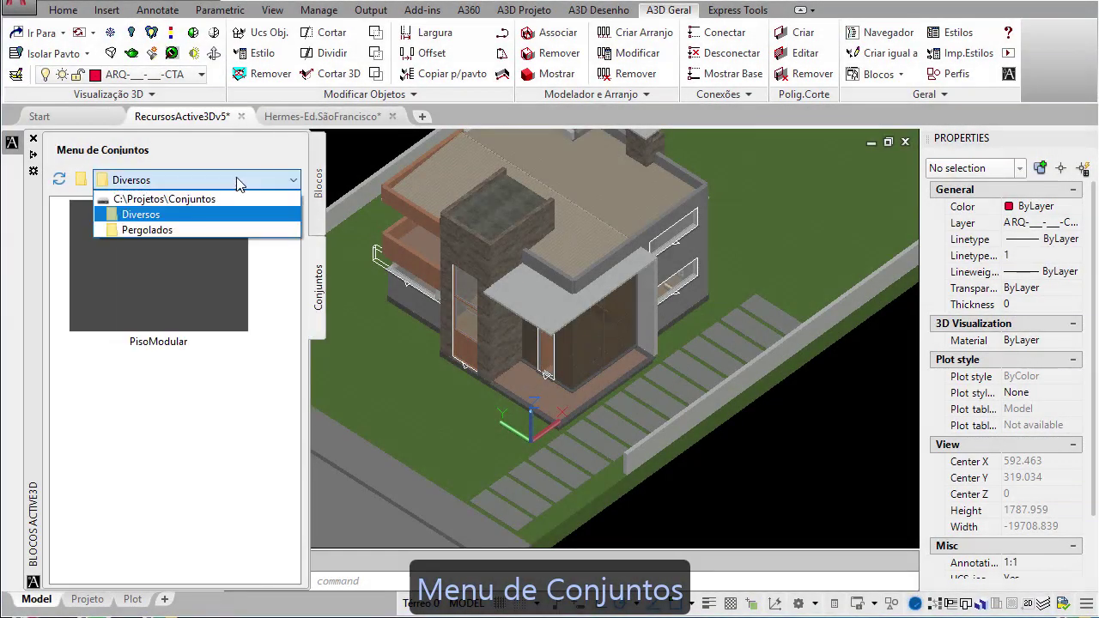
{"action": "left_click", "coordinate": [215, 204]}
{"action": "left_click", "coordinate": [147, 182]}
{"action": "left_click", "coordinate": [163, 213]}
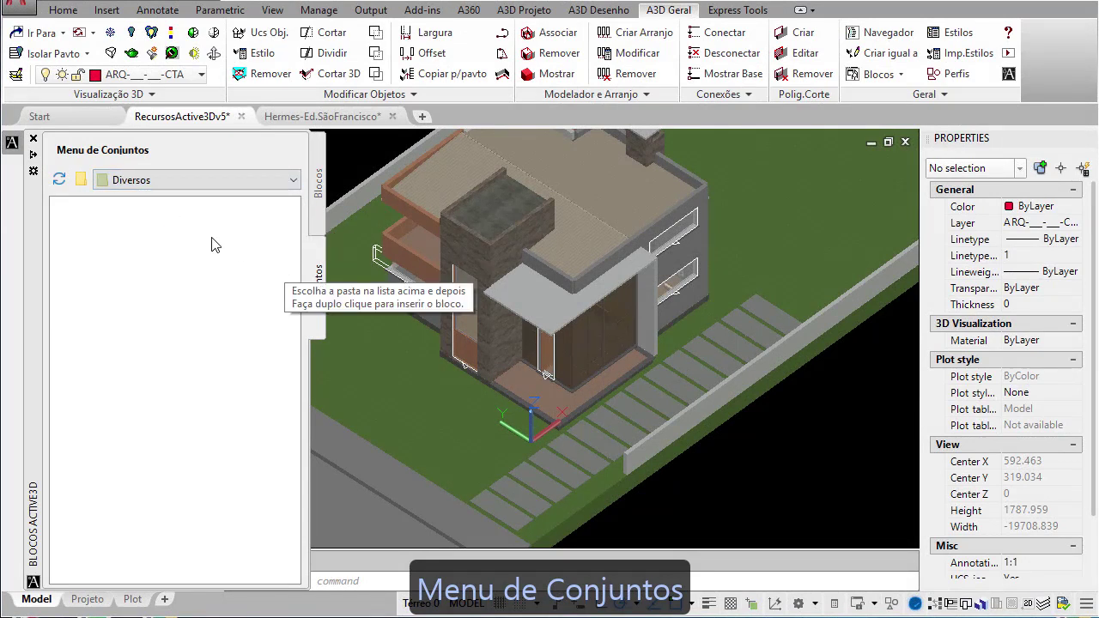
{"action": "left_click", "coordinate": [81, 180]}
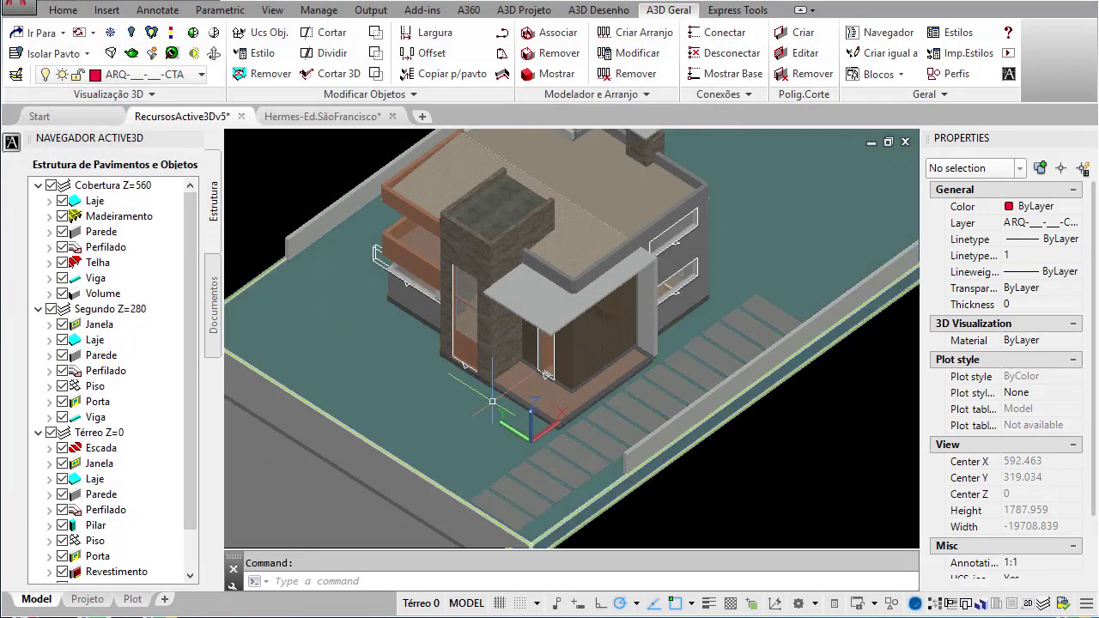
Copy the modular Piso Pátio paving strip beside the house to the clipboard.
{"action": "left_click", "coordinate": [554, 475]}
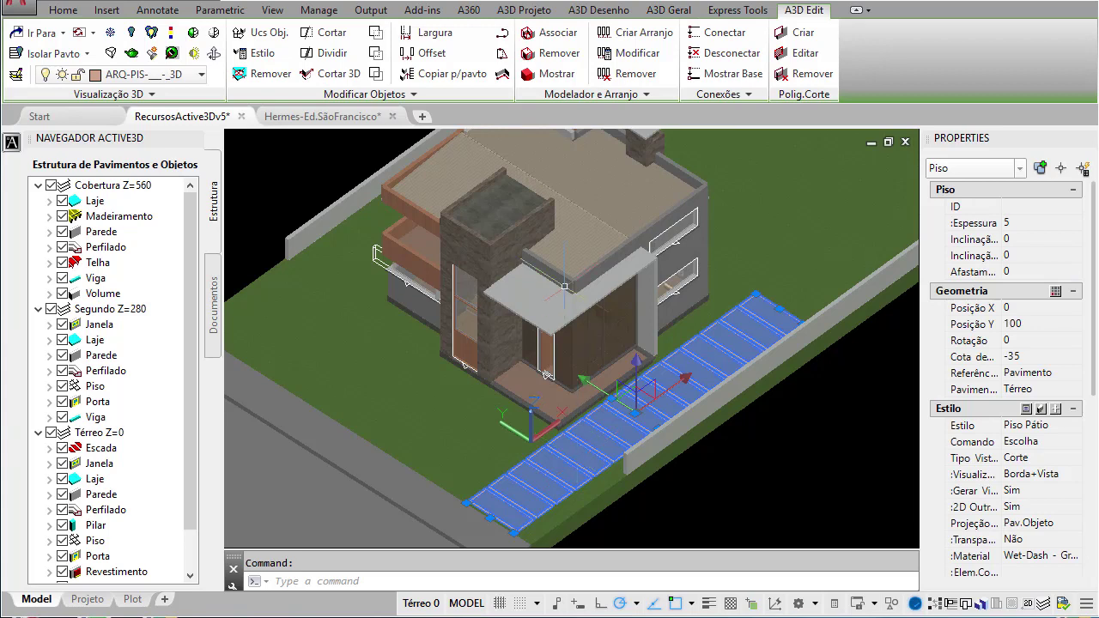
{"action": "right_click", "coordinate": [564, 296]}
{"action": "mouse_move", "coordinate": [722, 341]}
{"action": "left_click", "coordinate": [816, 362]}
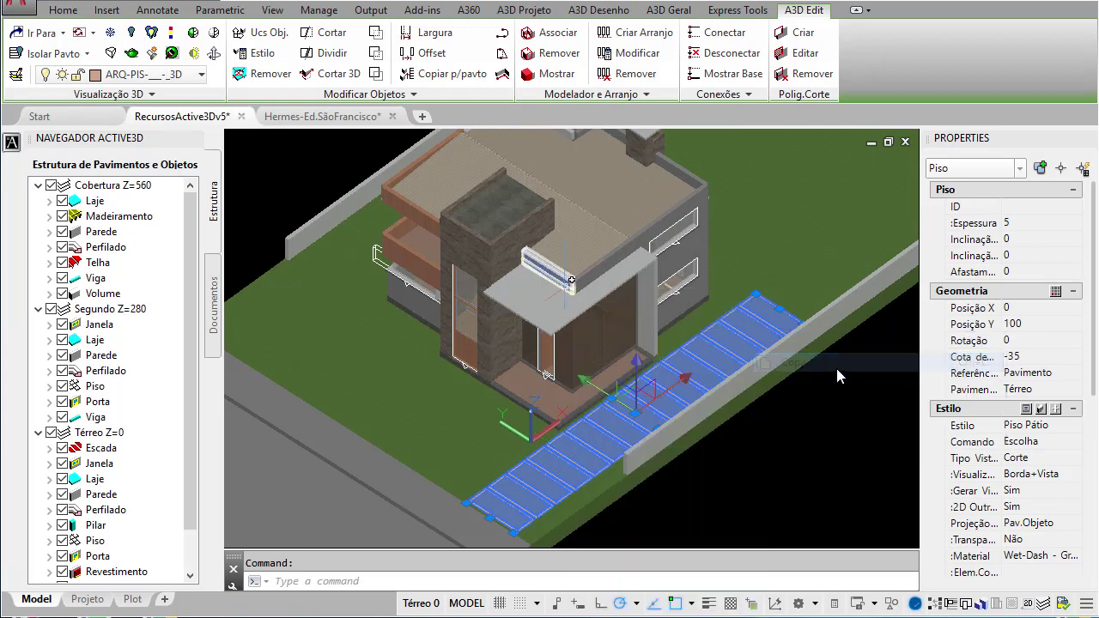
Start a new drawing, orbit it to a 3D view and apply the Shaded visual style.
{"action": "left_click", "coordinate": [76, 116]}
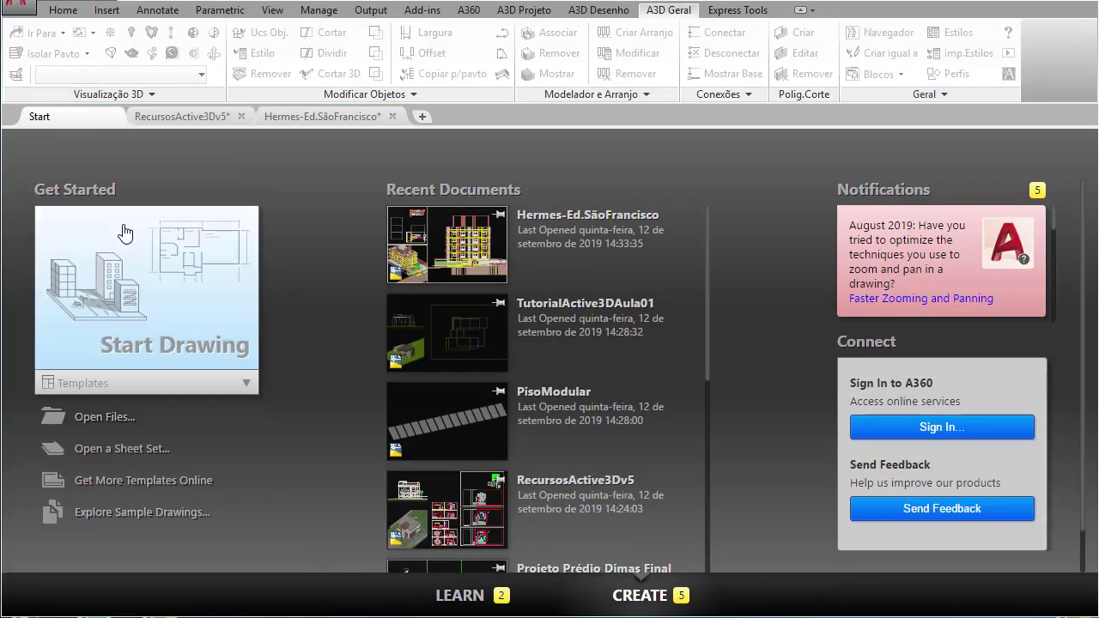
{"action": "left_click", "coordinate": [124, 233]}
{"action": "middle_click_drag", "start_coordinate": [478, 392], "coordinate": [396, 358], "text": "shift"}
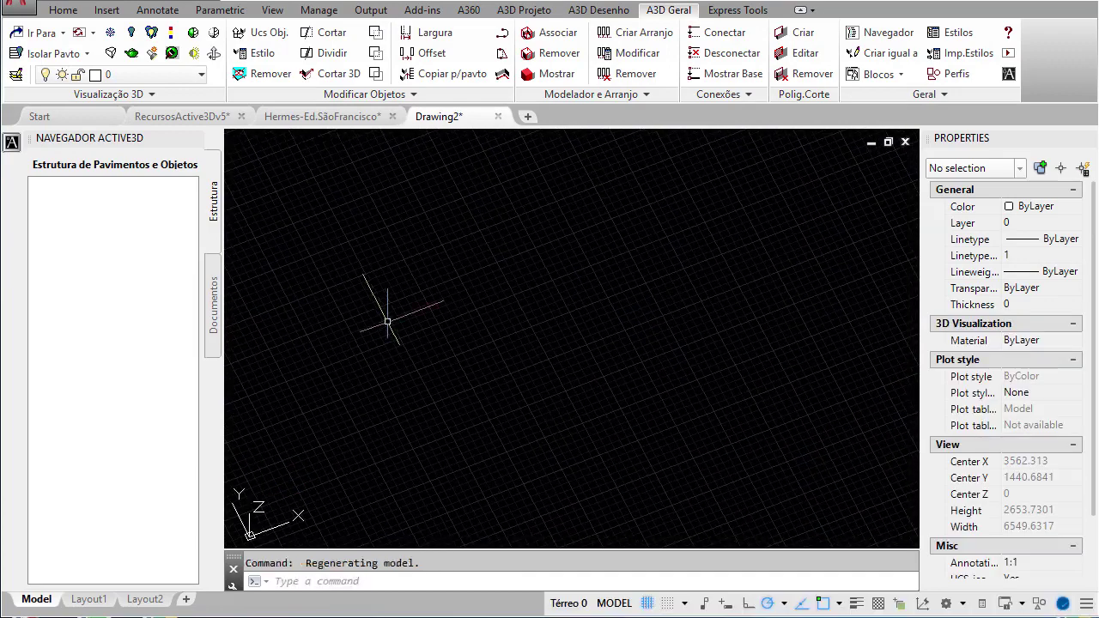
{"action": "left_click", "coordinate": [337, 146]}
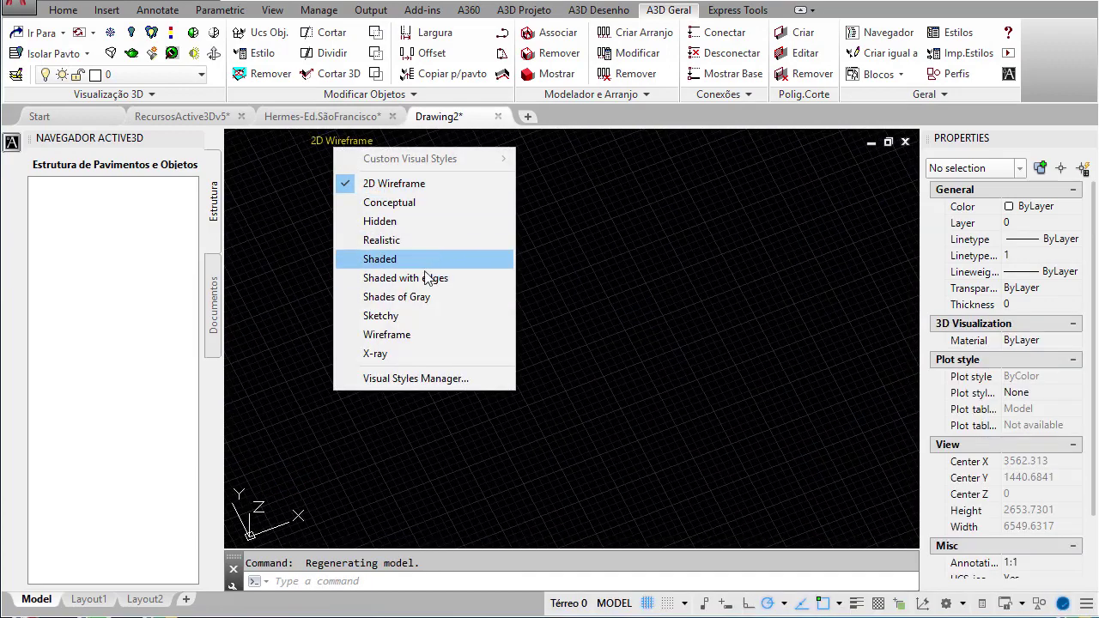
{"action": "left_click", "coordinate": [429, 257]}
Paste the copied paving at 0,0,0, turn off the grid and fit the paving in the view.
{"action": "right_click", "coordinate": [430, 199]}
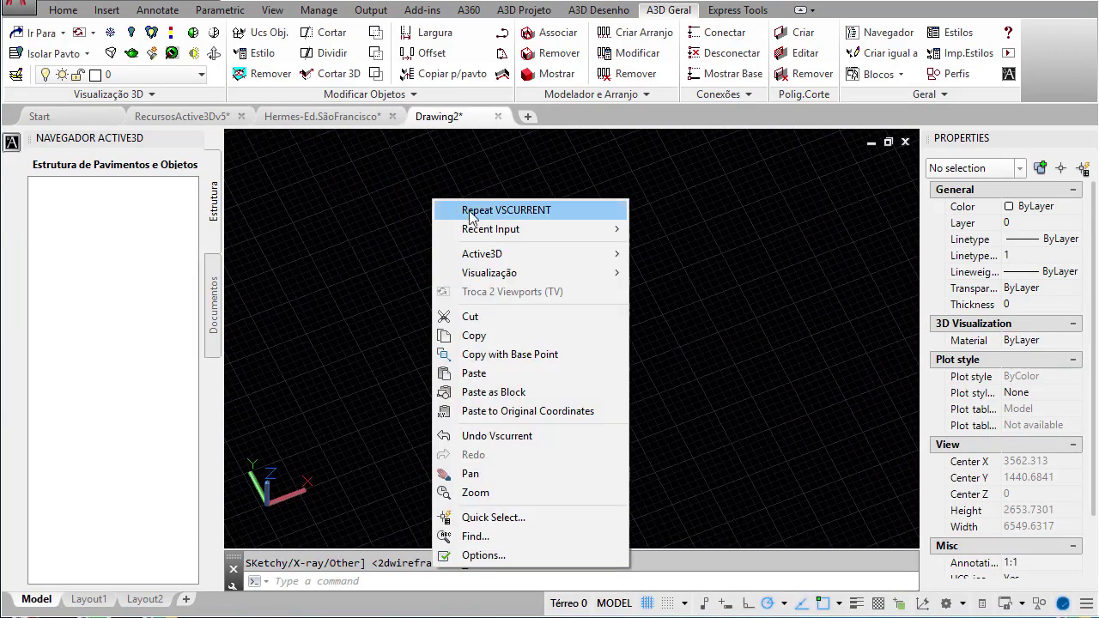
{"action": "left_click", "coordinate": [510, 373]}
{"action": "type", "text": "0"}
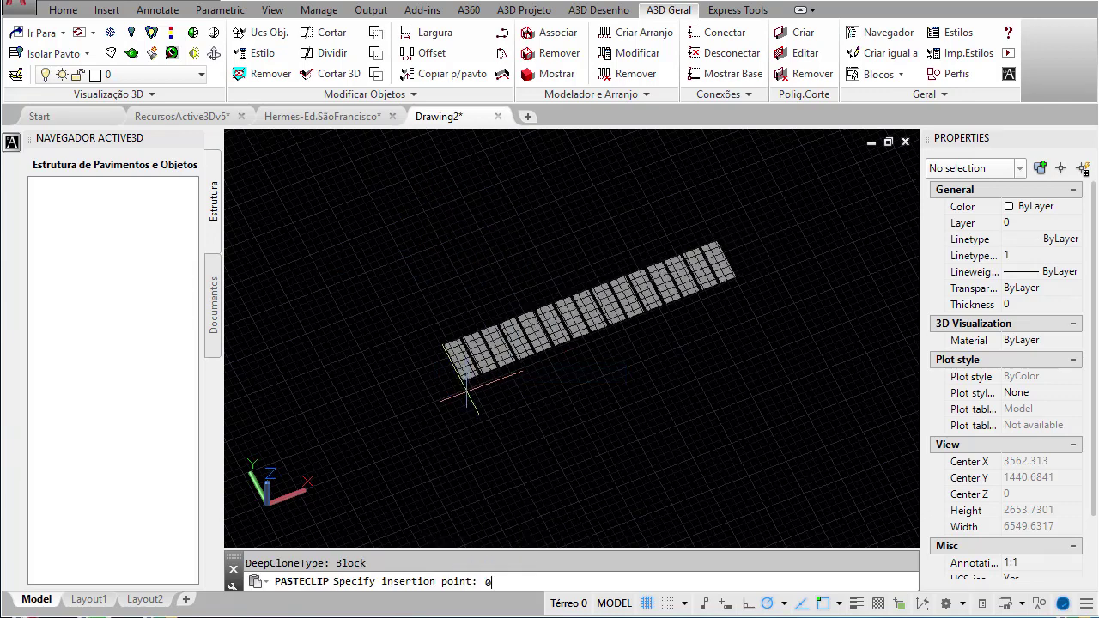
{"action": "type", "text": ",0,0"}
{"action": "key", "text": "Return"}
{"action": "left_click", "coordinate": [646, 602]}
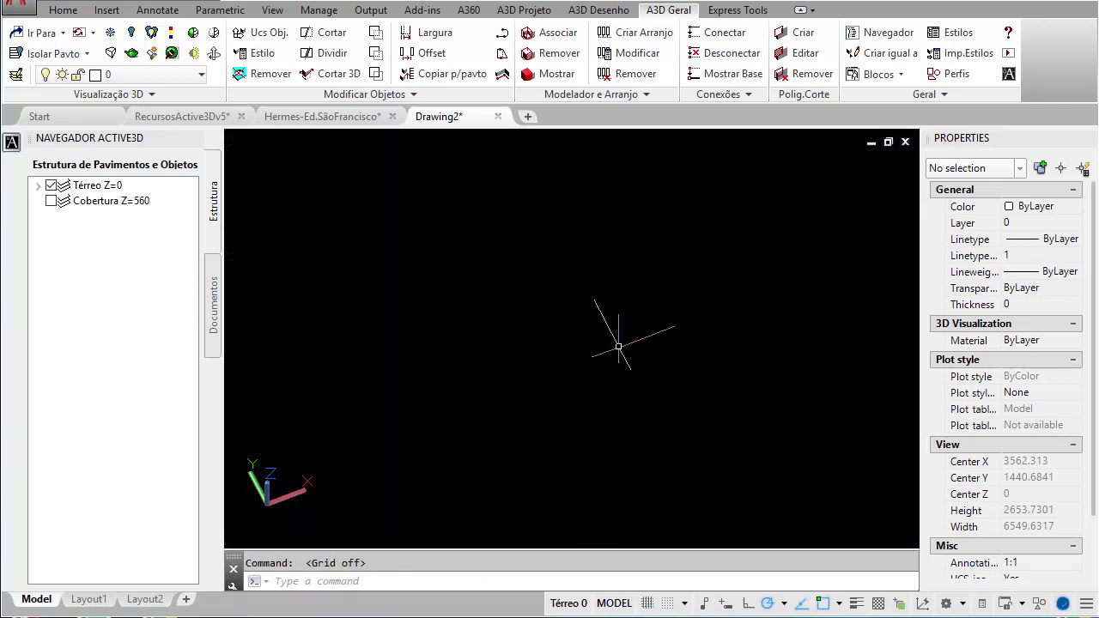
{"action": "middle_click", "coordinate": [619, 354]}
{"action": "middle_click", "coordinate": [619, 354]}
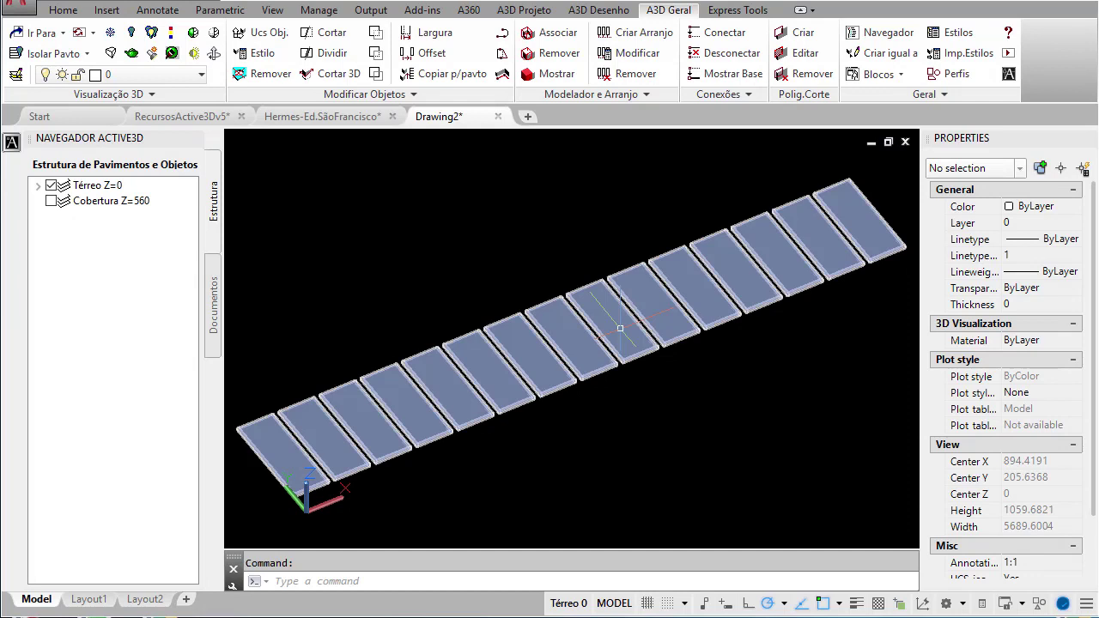
Save the drawing as Piso Modular in C:\Projetos\Conjuntos\Diversos and close it.
{"action": "key", "text": "ctrl+shift+s"}
{"action": "left_click", "coordinate": [481, 163]}
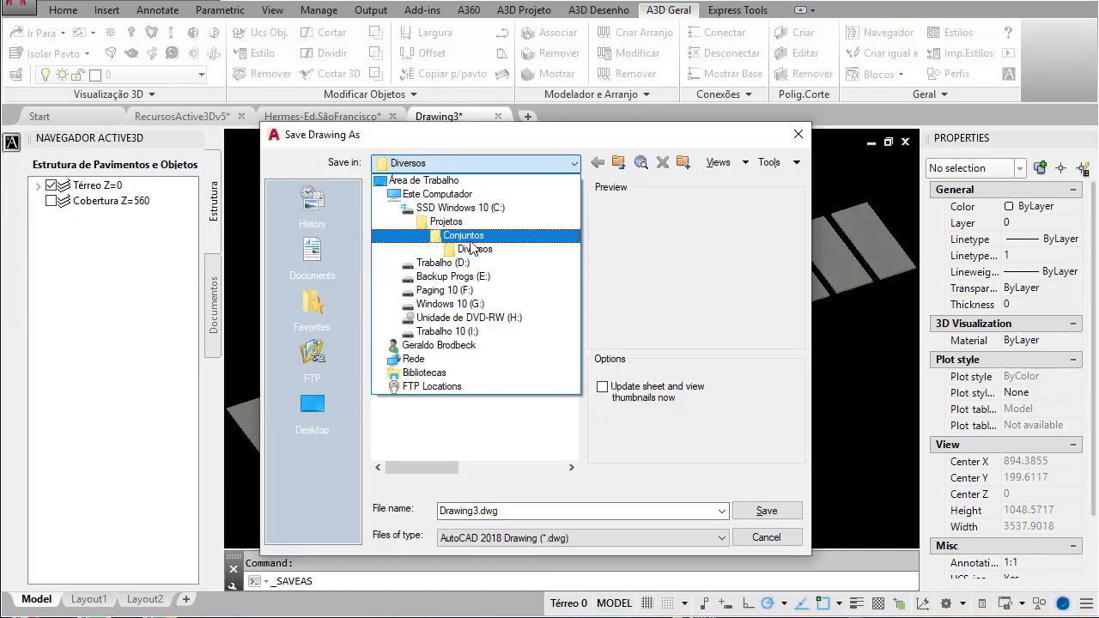
{"action": "left_click", "coordinate": [464, 237]}
{"action": "double_click", "coordinate": [429, 209]}
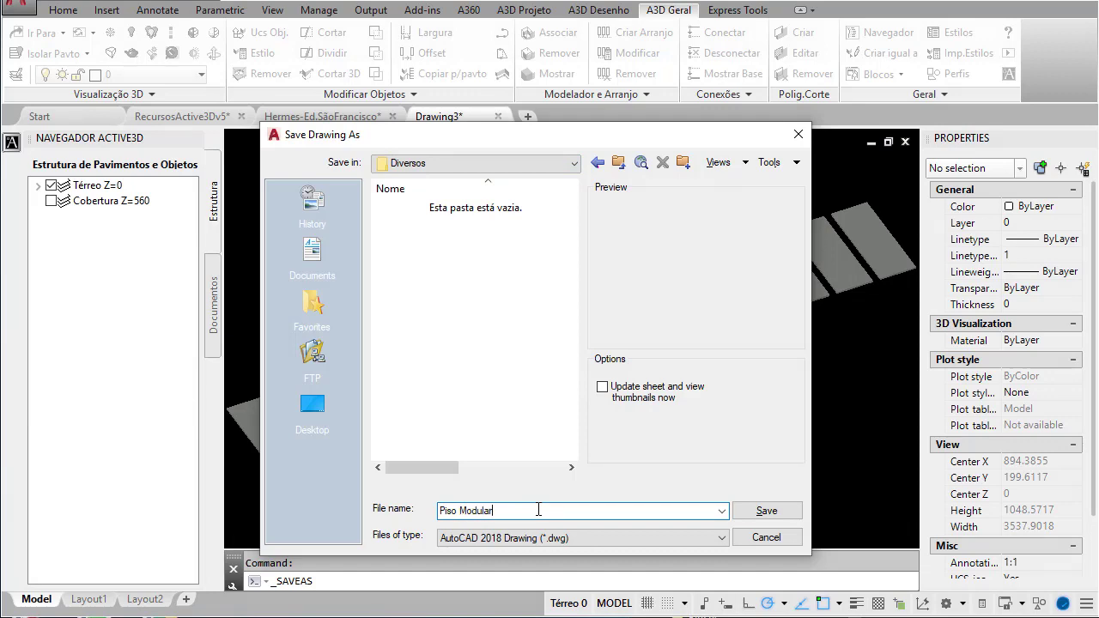
{"action": "key", "text": "Return"}
{"action": "left_click", "coordinate": [498, 116]}
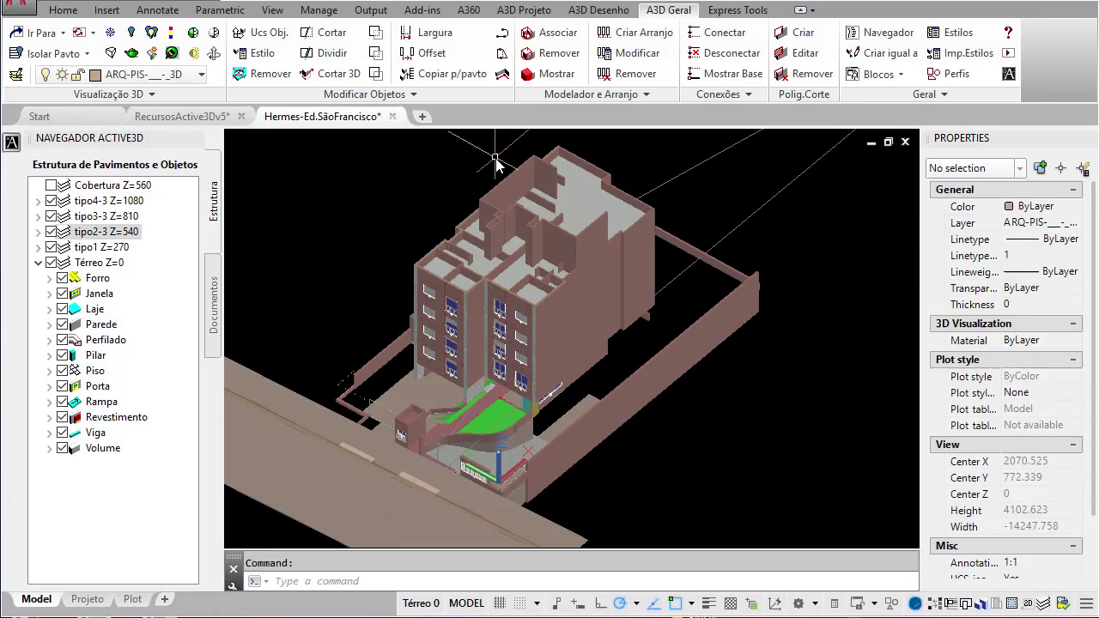
Insert the Piso Modular set from Diversos at the far corner of the Hermes building's side floor, with scale 1 and default rotation.
{"action": "left_click", "coordinate": [172, 180]}
{"action": "left_click", "coordinate": [172, 214]}
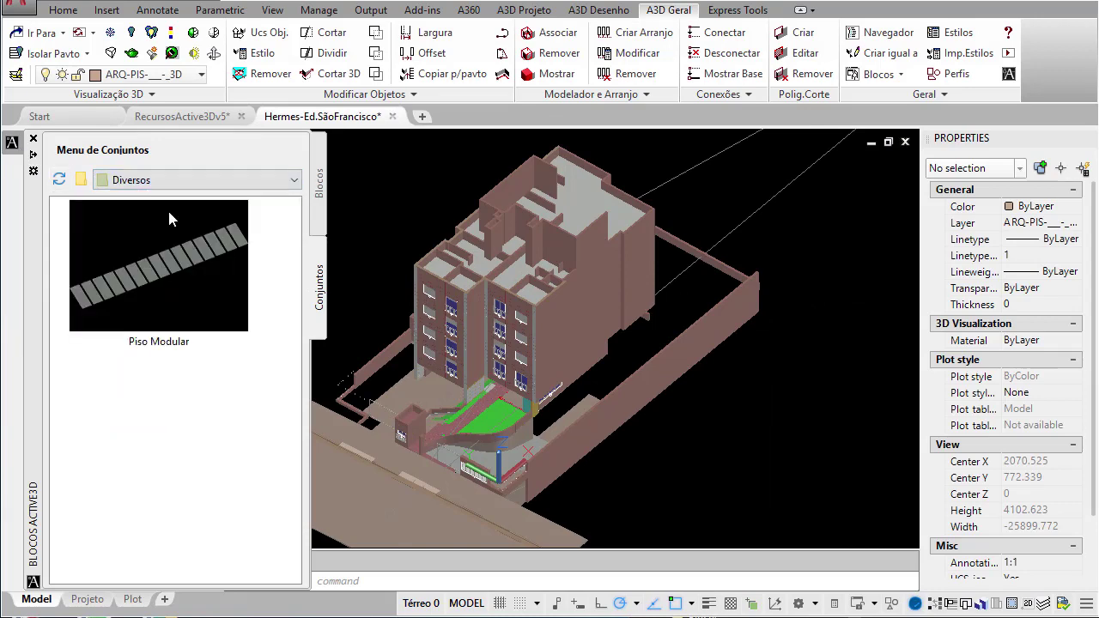
{"action": "left_click", "coordinate": [176, 254]}
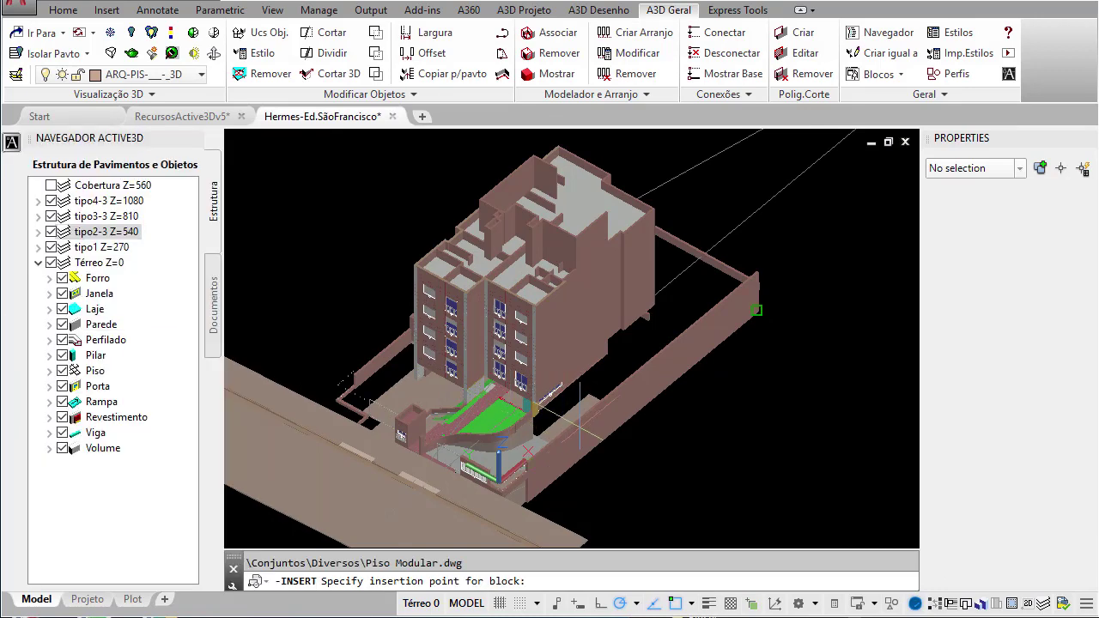
{"action": "scroll", "coordinate": [579, 415], "scroll_direction": "up", "scroll_amount": 5}
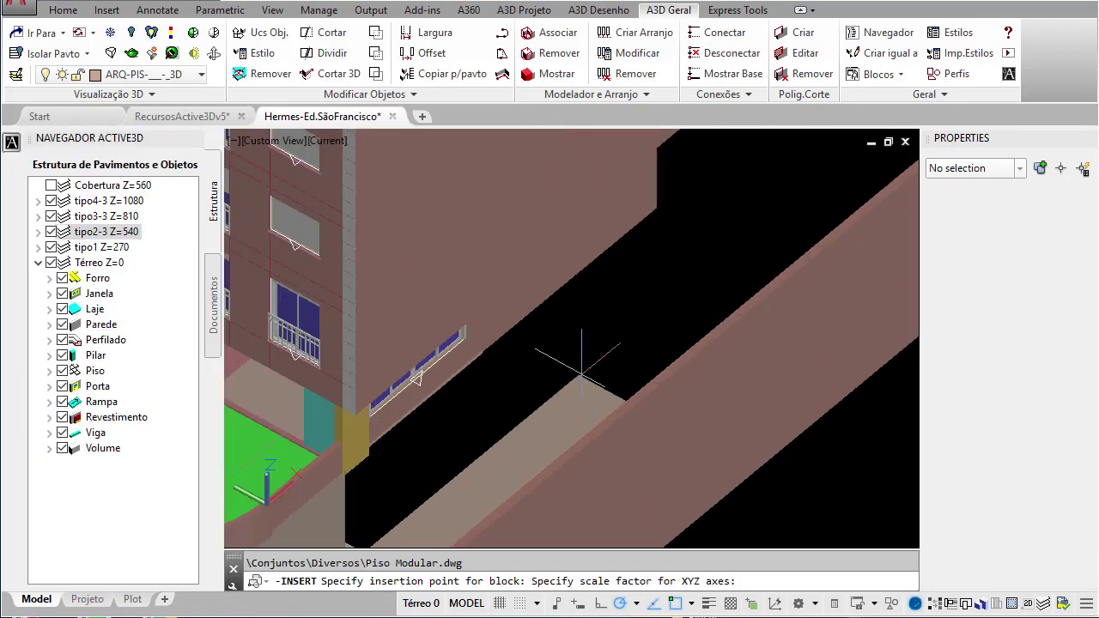
{"action": "type", "text": "1"}
{"action": "key", "text": "Return"}
{"action": "key", "text": "Return"}
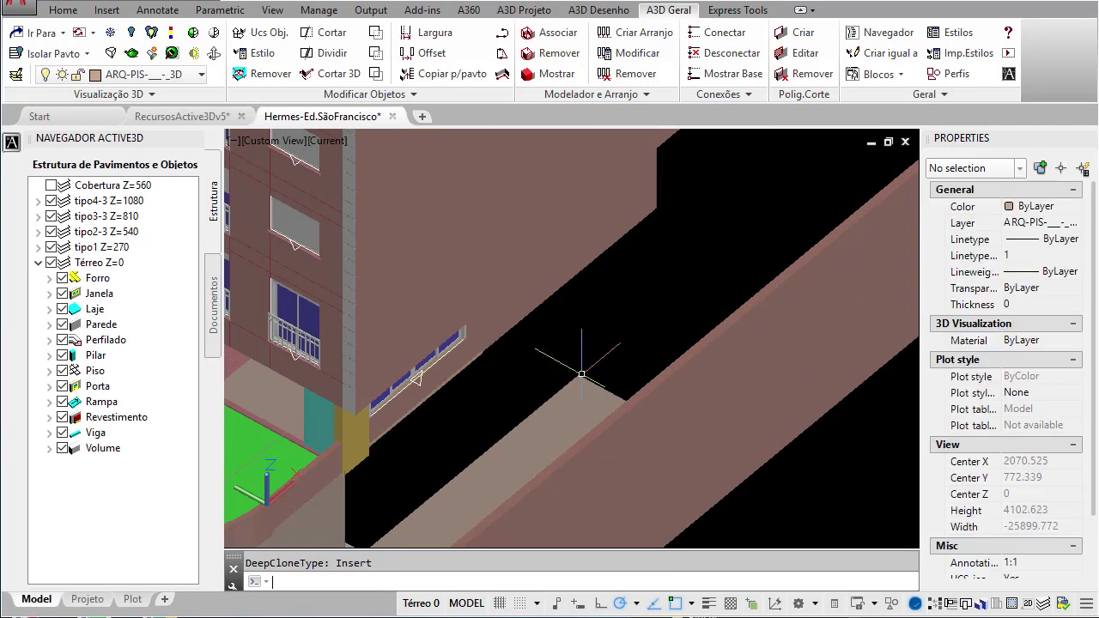
Hide the tipo4-3, tipo3-3, tipo2-3 and tipo1 floors to expose the inserted paving on the Térreo level.
{"action": "scroll", "coordinate": [581, 374], "scroll_direction": "down", "scroll_amount": 5}
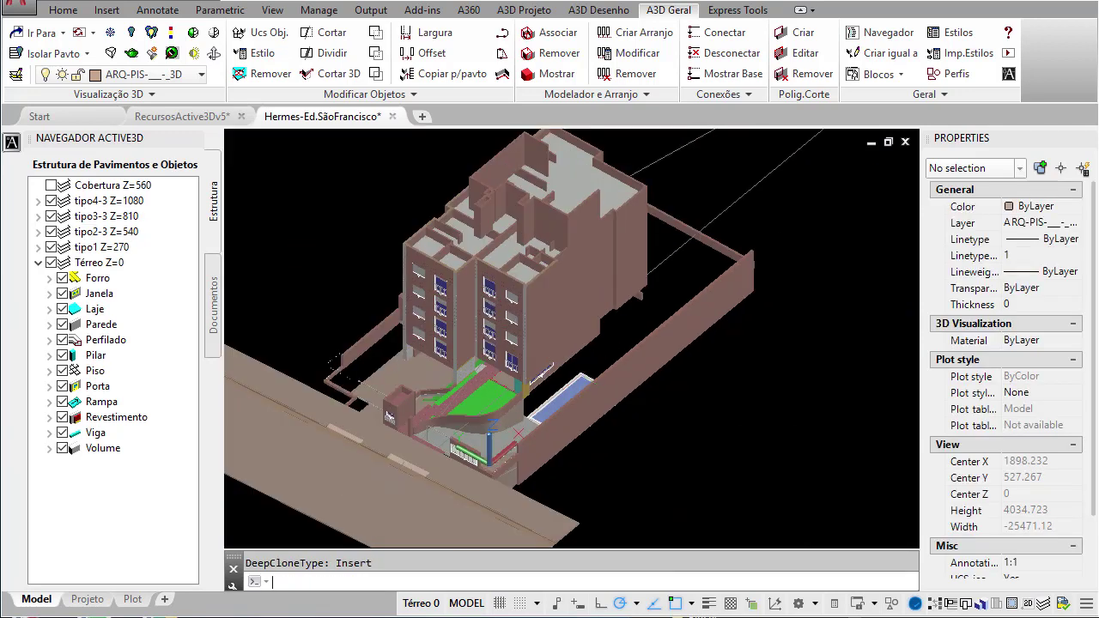
{"action": "scroll", "coordinate": [588, 427], "scroll_direction": "up", "scroll_amount": 6}
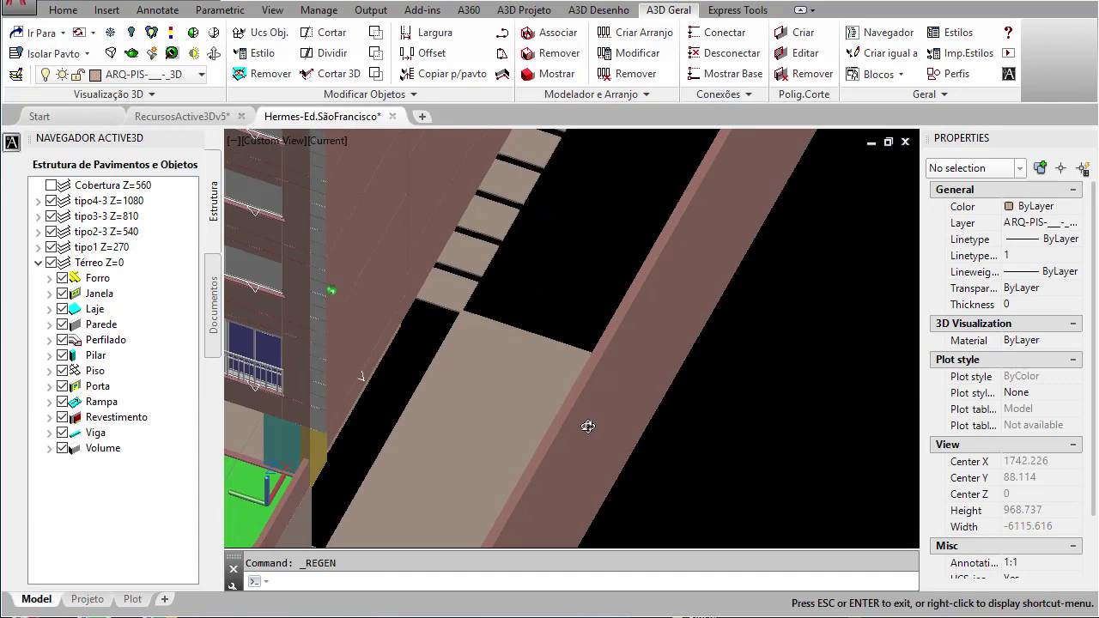
{"action": "middle_click_drag", "start_coordinate": [650, 310], "coordinate": [616, 361], "text": "shift"}
{"action": "scroll", "coordinate": [616, 361], "scroll_direction": "down", "scroll_amount": 6}
{"action": "scroll", "coordinate": [526, 438], "scroll_direction": "up", "scroll_amount": 5}
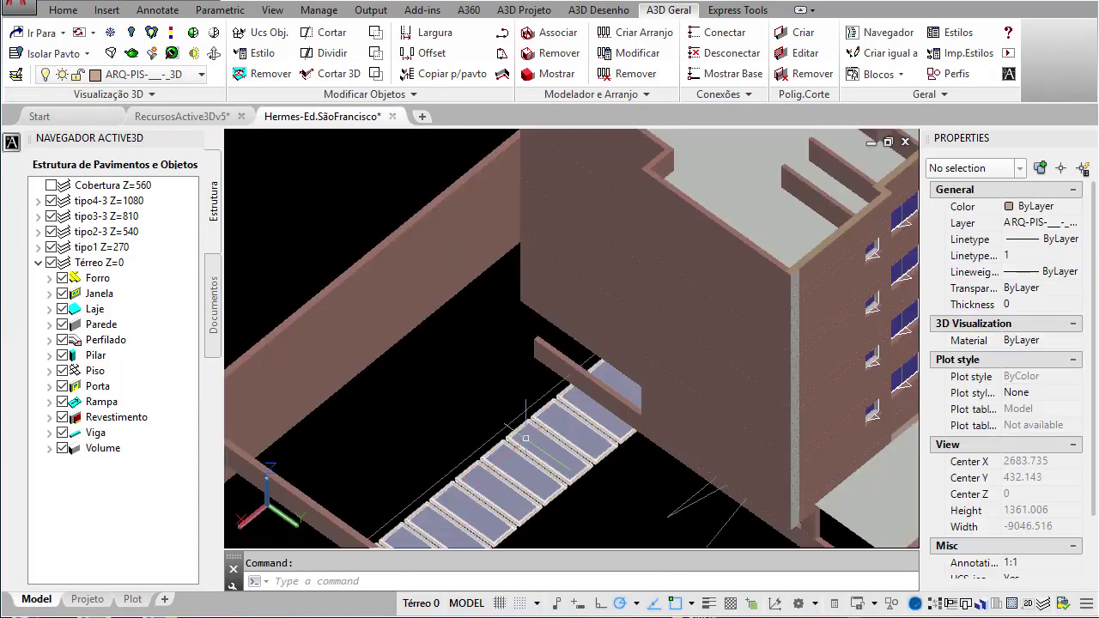
{"action": "left_click", "coordinate": [50, 200]}
{"action": "left_click", "coordinate": [51, 215]}
{"action": "left_click", "coordinate": [51, 231]}
{"action": "left_click", "coordinate": [51, 246]}
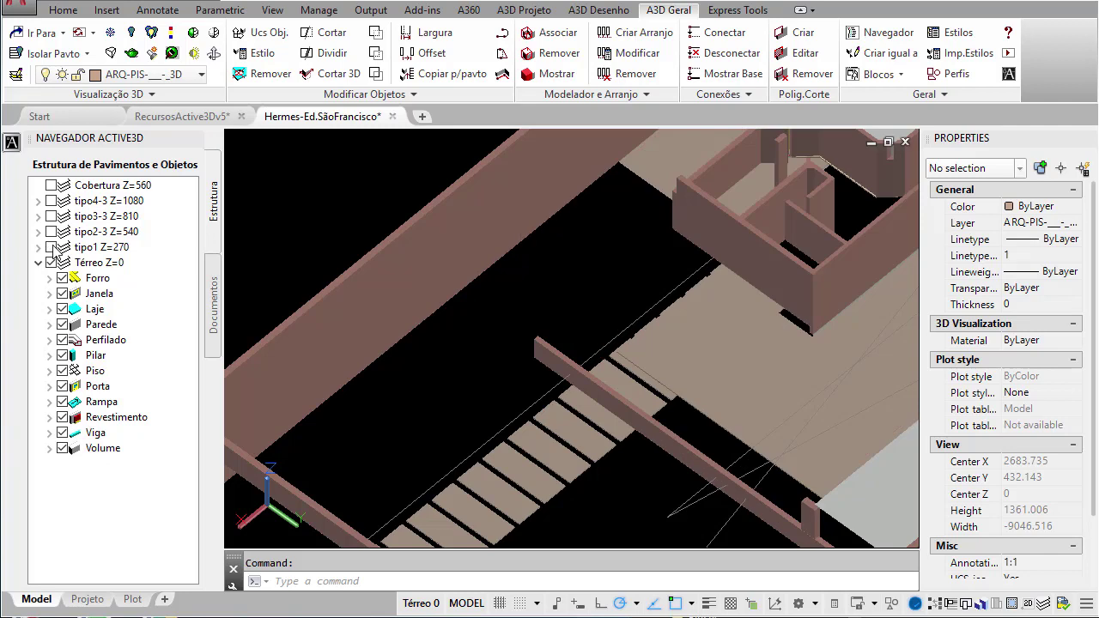
Move the inserted modular paving from its end corner to the corner where the side floor meets the boundary wall.
{"action": "left_click", "coordinate": [646, 347]}
{"action": "middle_click_drag", "start_coordinate": [647, 347], "coordinate": [692, 410], "text": "shift"}
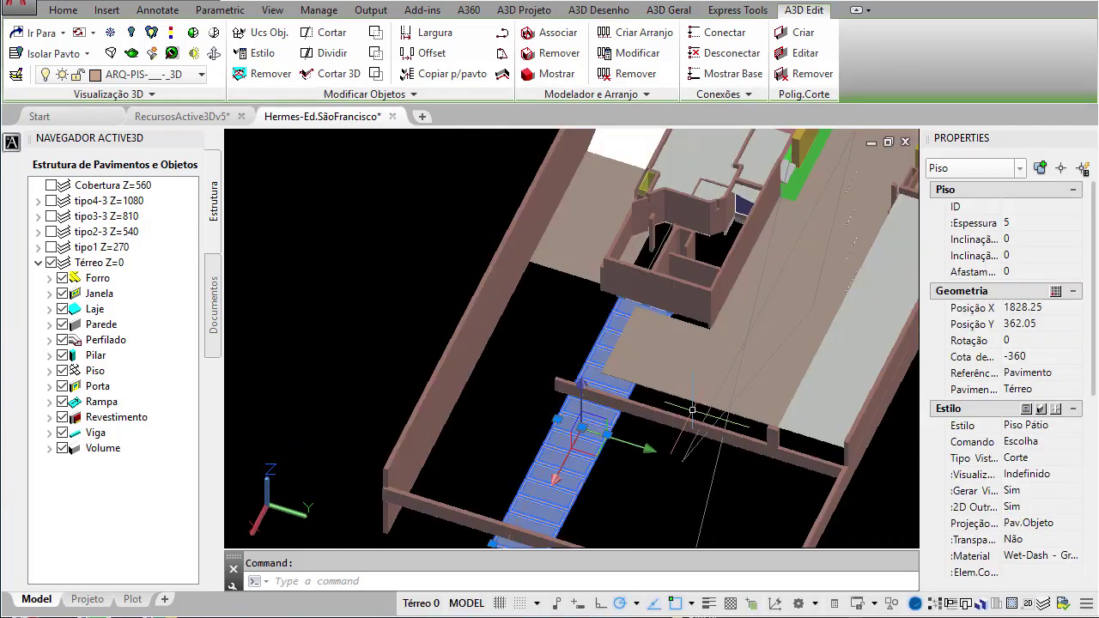
{"action": "type", "text": "m"}
{"action": "key", "text": "Return"}
{"action": "middle_click_drag", "start_coordinate": [575, 335], "coordinate": [541, 378], "text": "shift"}
{"action": "left_click", "coordinate": [647, 353]}
{"action": "middle_click_drag", "start_coordinate": [501, 234], "coordinate": [479, 226], "text": "shift"}
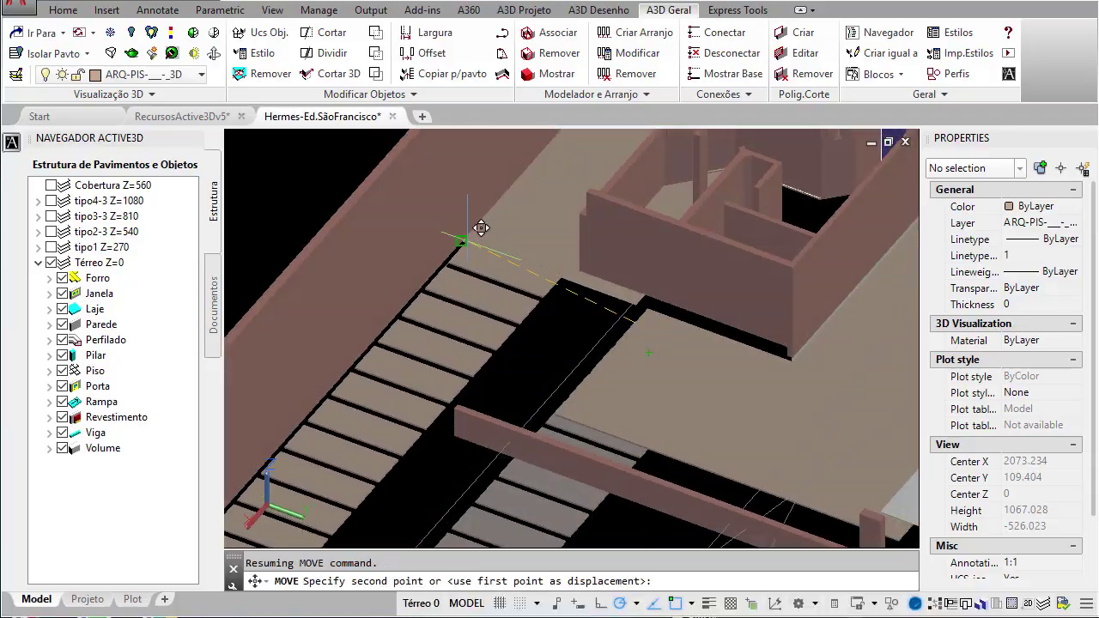